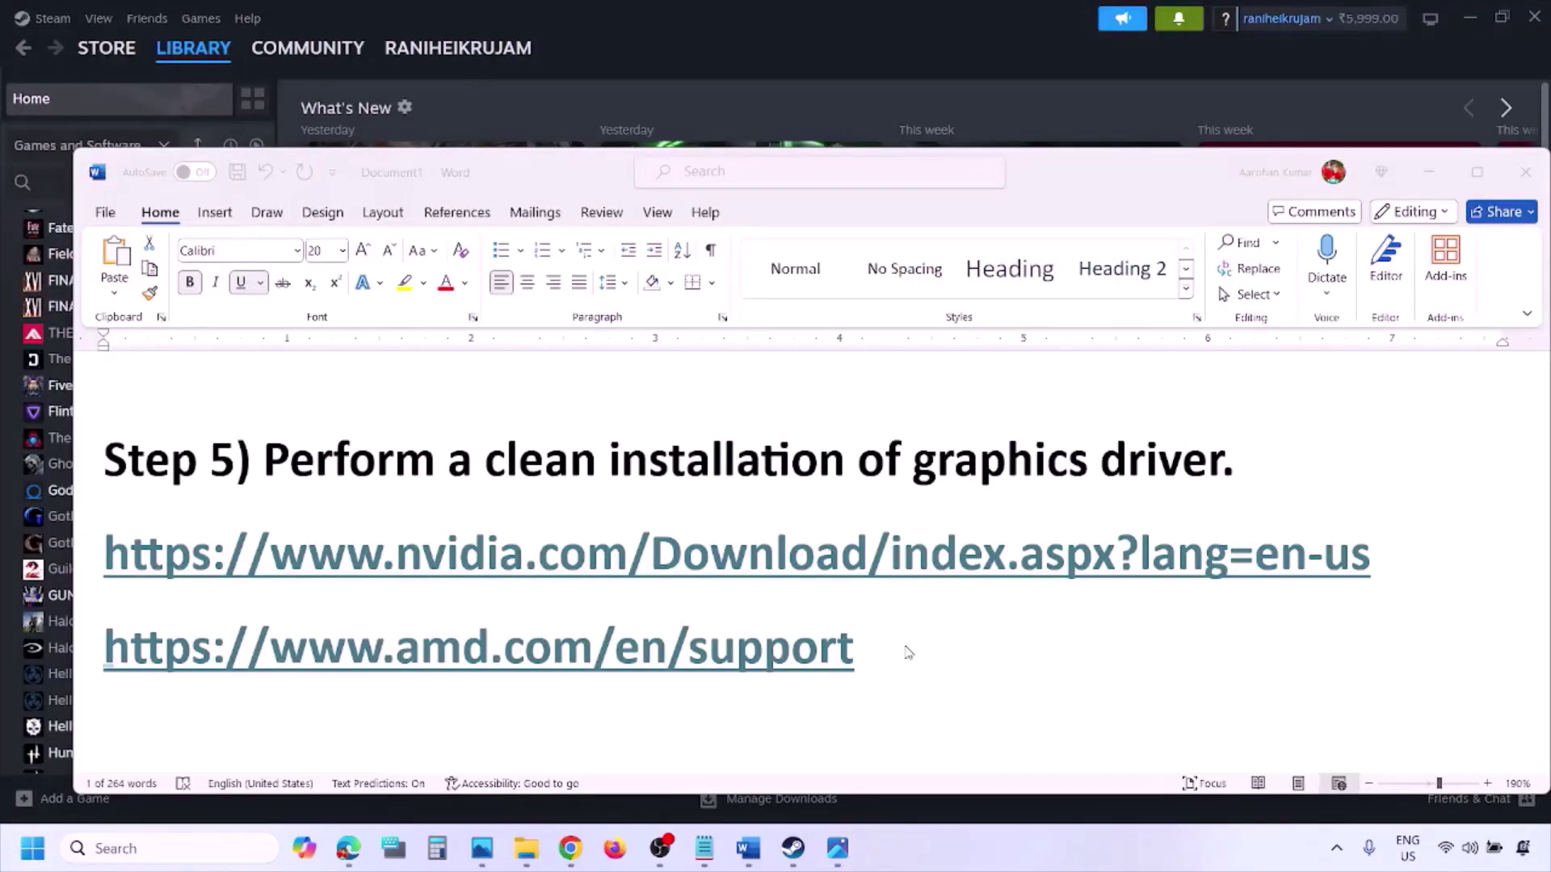
Highlight the Step 5 AMD support link, glance at the power options, and scroll the guide onward.
left_click_drag(874, 652, 312, 637)
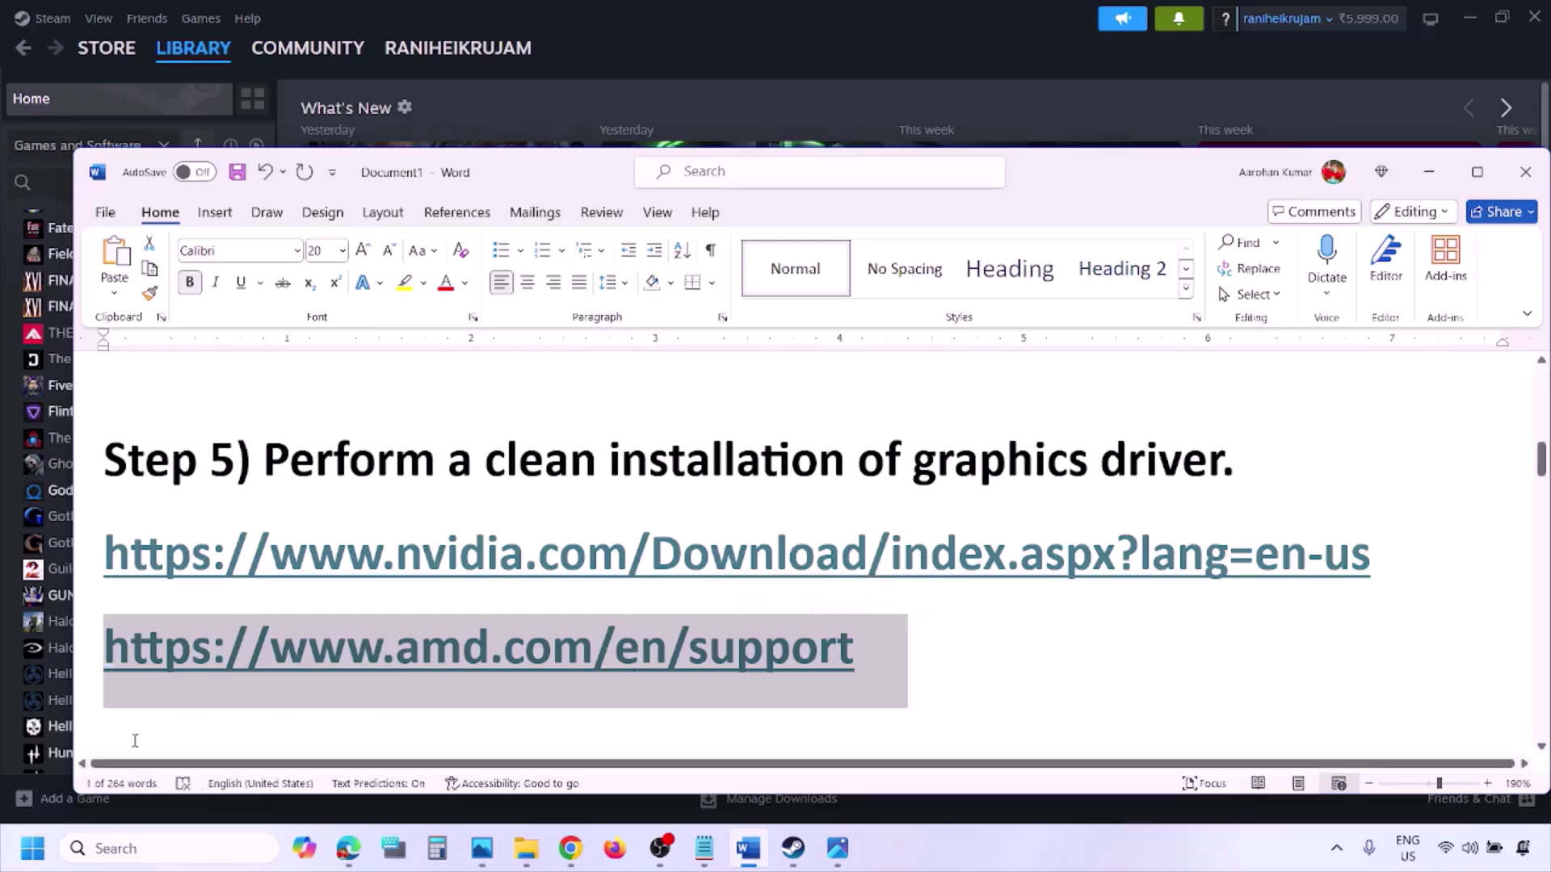
left_click(32, 848)
left_click(587, 781)
left_click(928, 813)
left_click(979, 856)
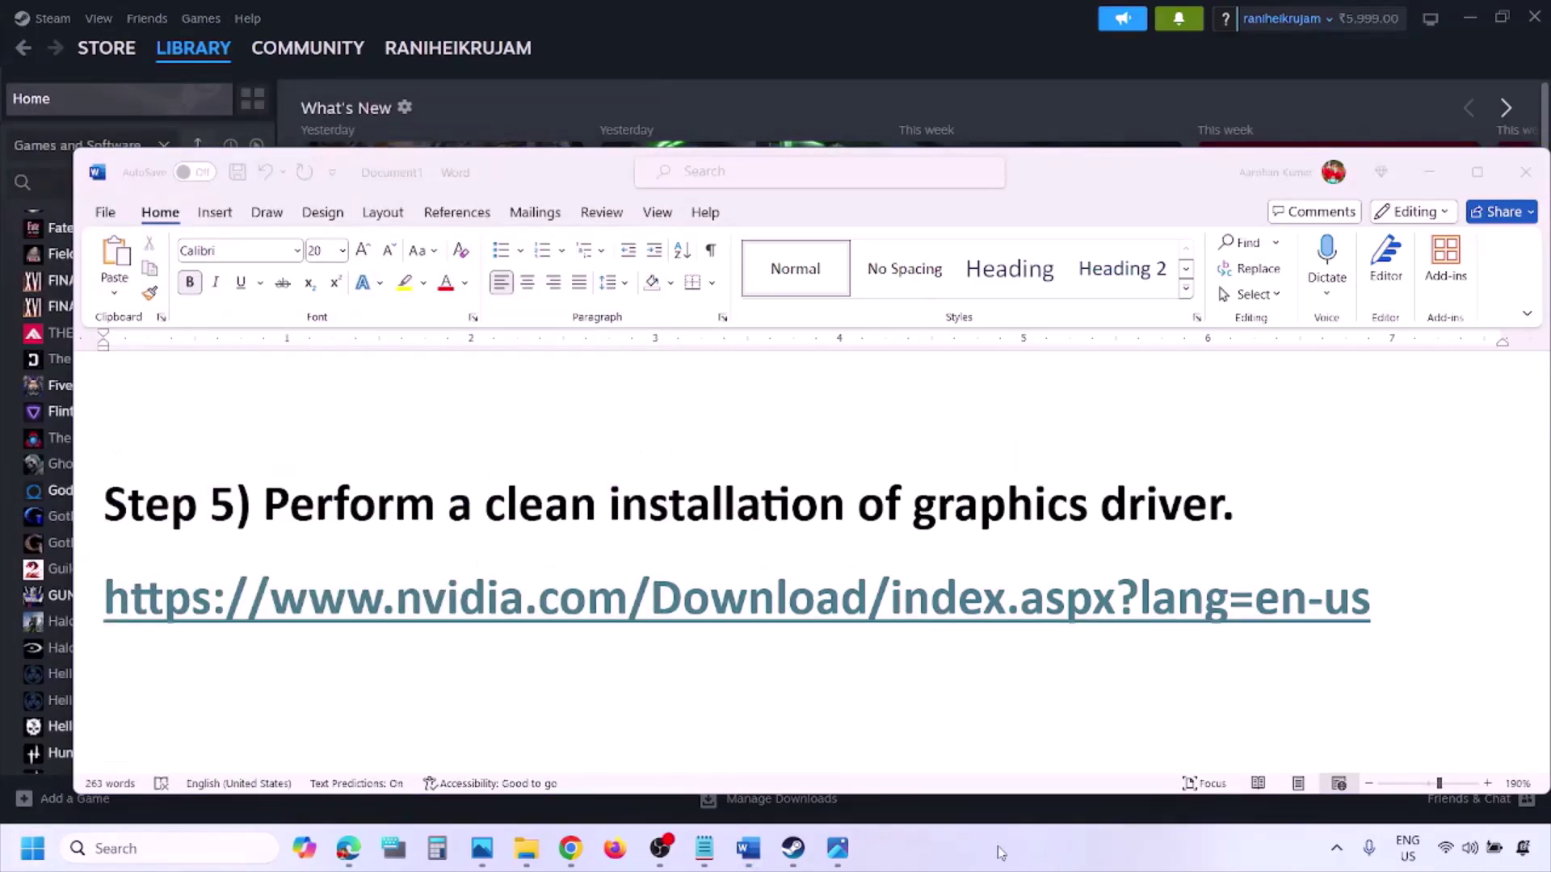
scroll(729, 556, "down", 4)
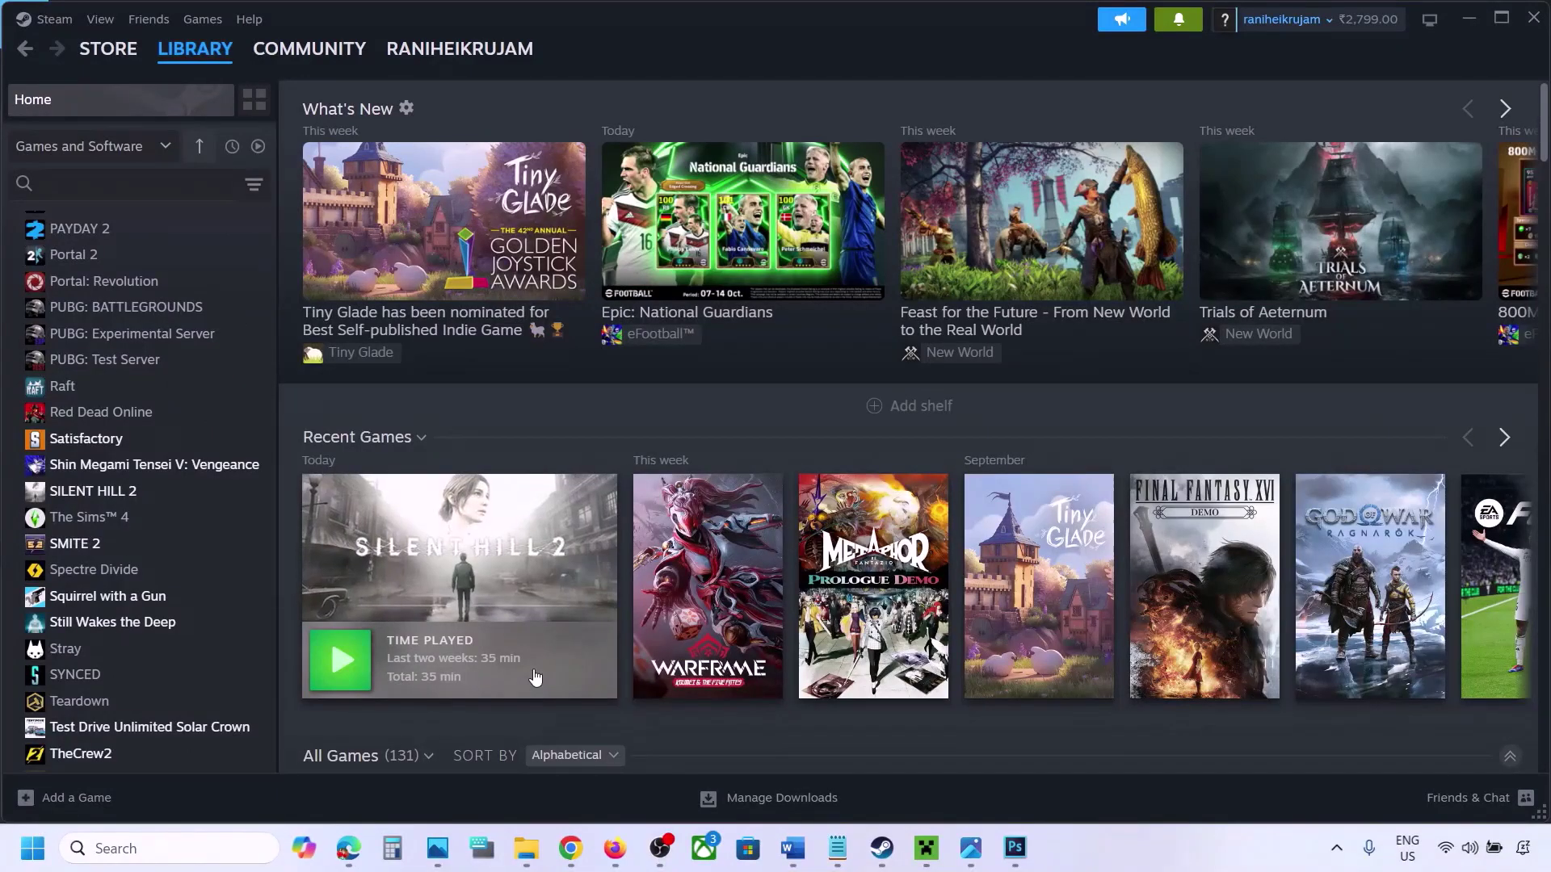
Open Graphics settings via a 'graphics' search and cancel out of adding a desktop app.
left_click(123, 849)
type("graphics")
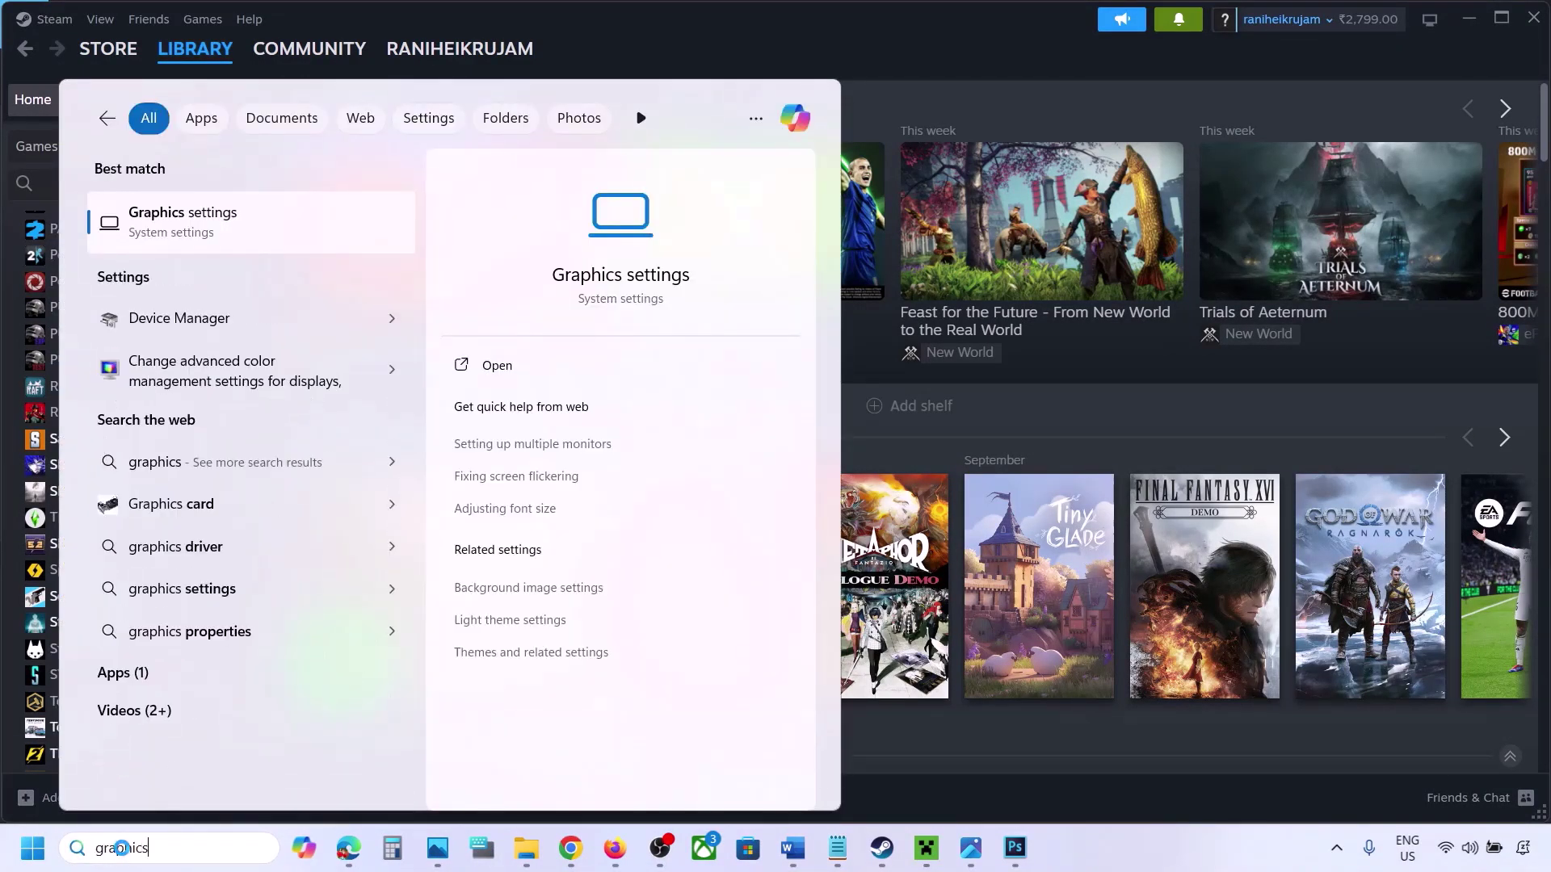
left_click(192, 231)
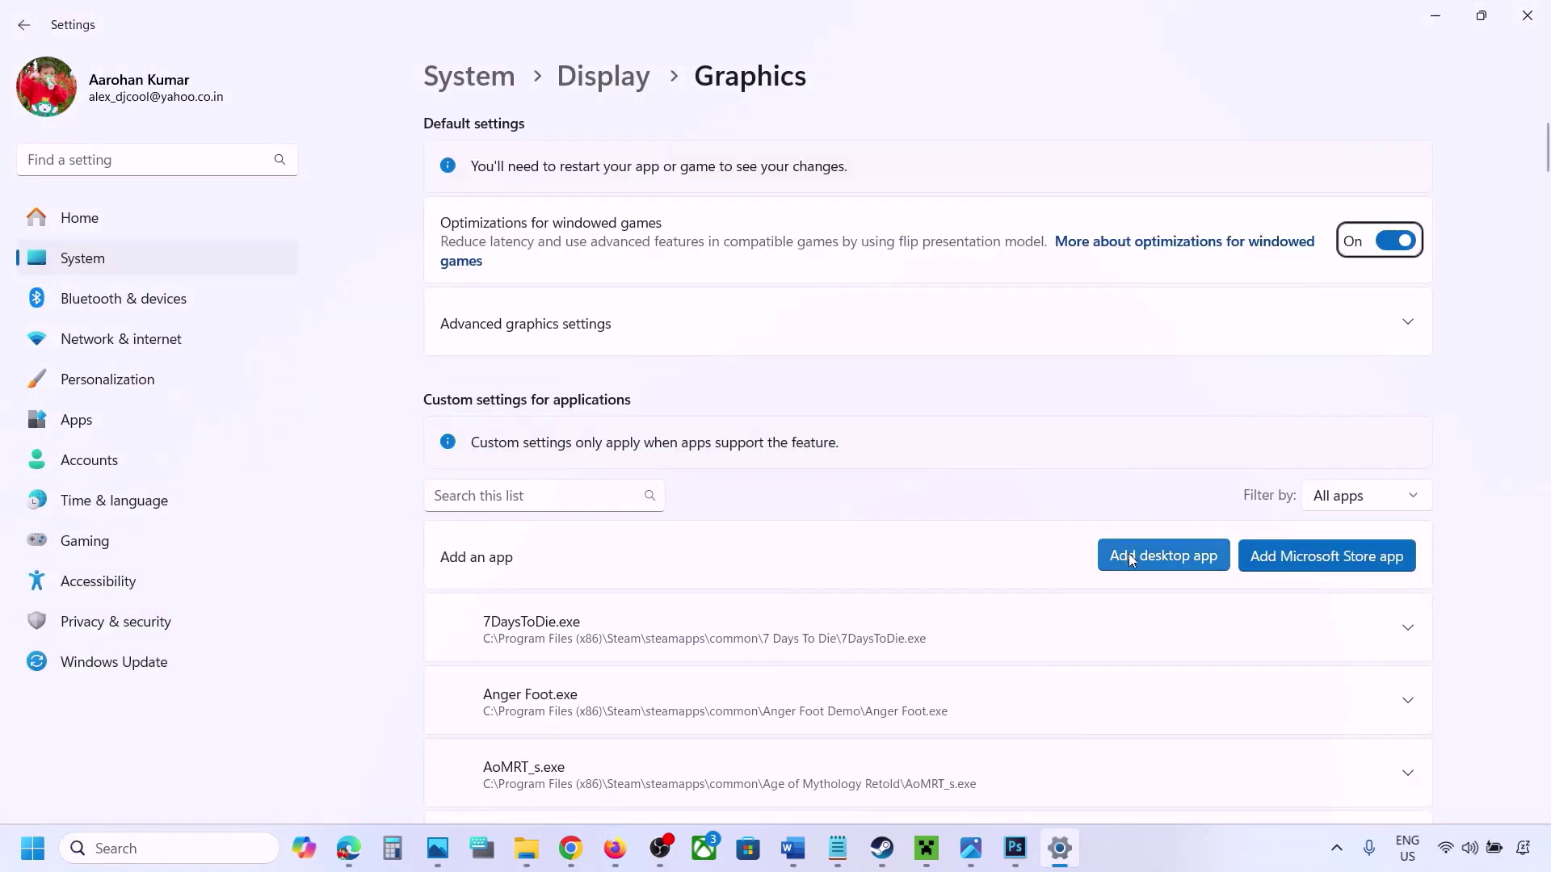
left_click(1171, 557)
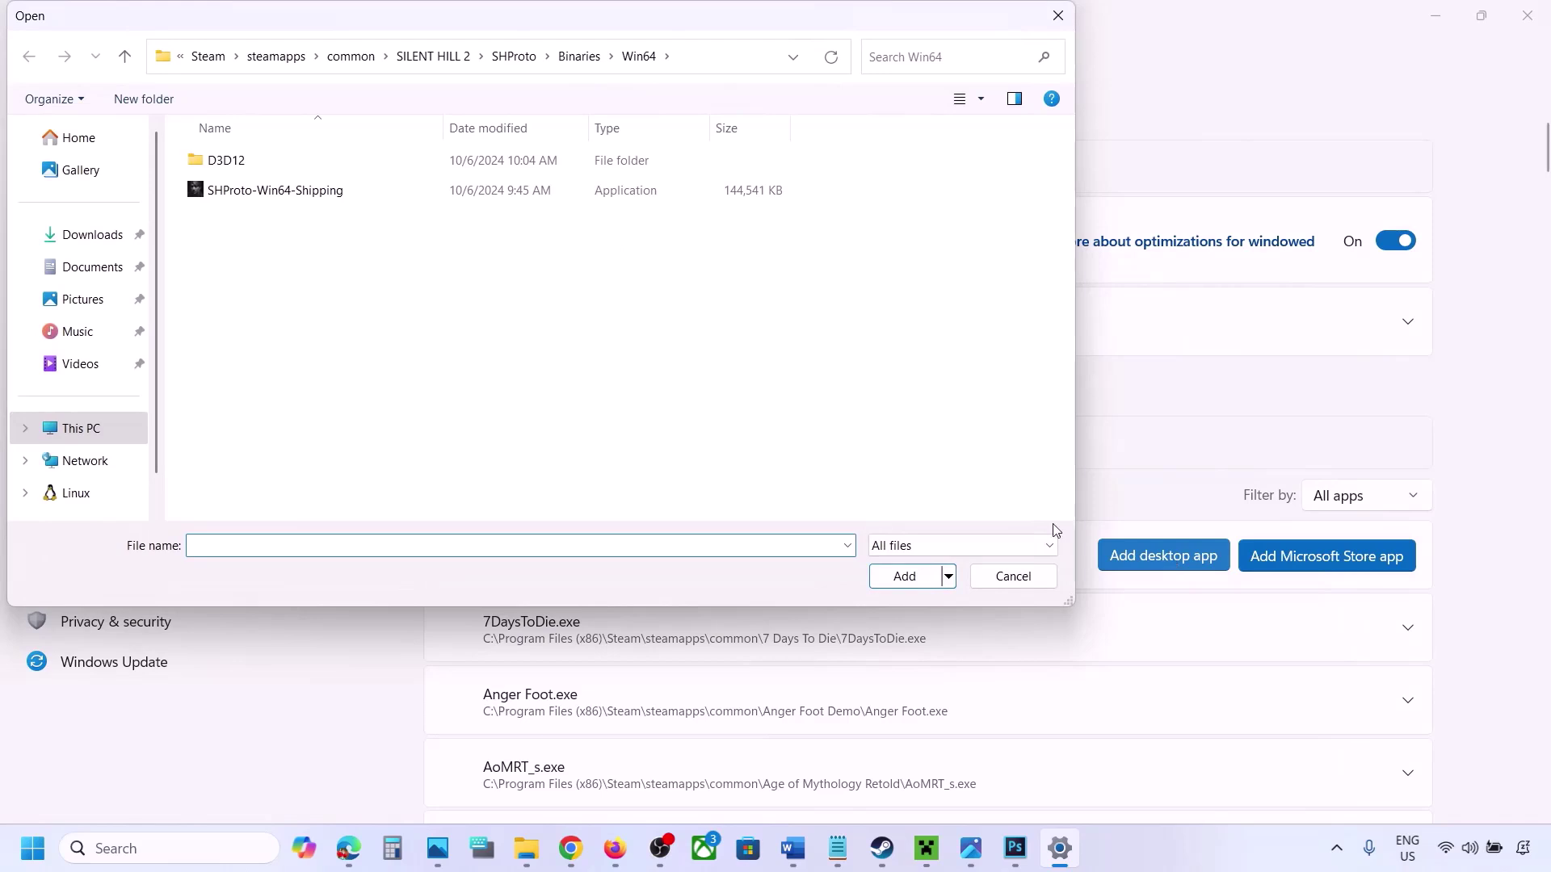
left_click(366, 57)
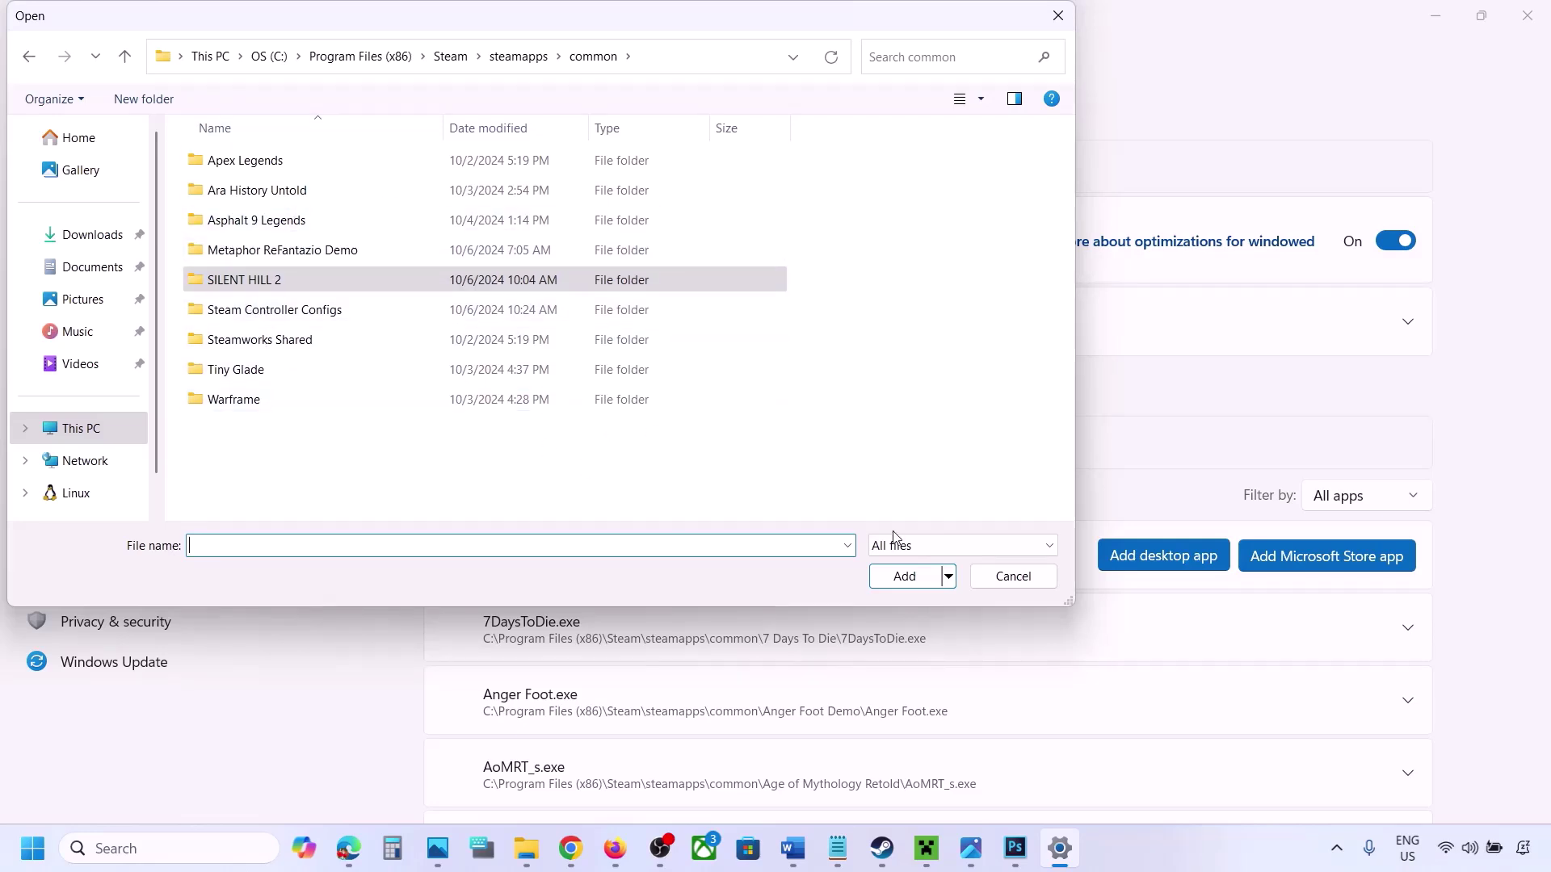
left_click(987, 575)
Set ChainedTogether-Win64-Shipping.exe's GPU preference to High Performance and return to Word.
scroll(977, 618, "down", 2)
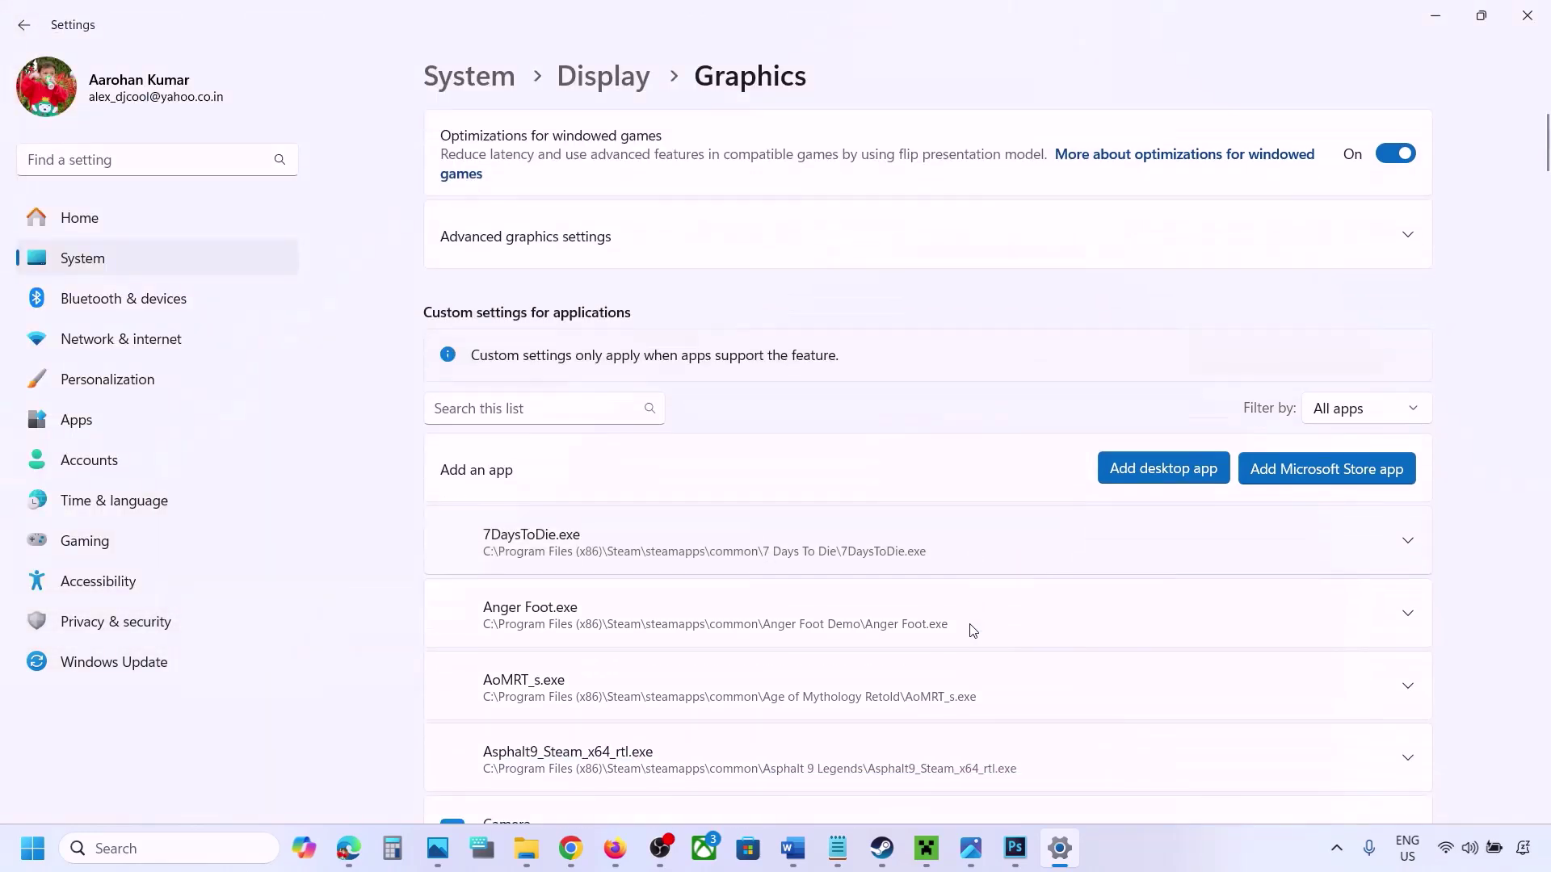
scroll(973, 630, "down", 6)
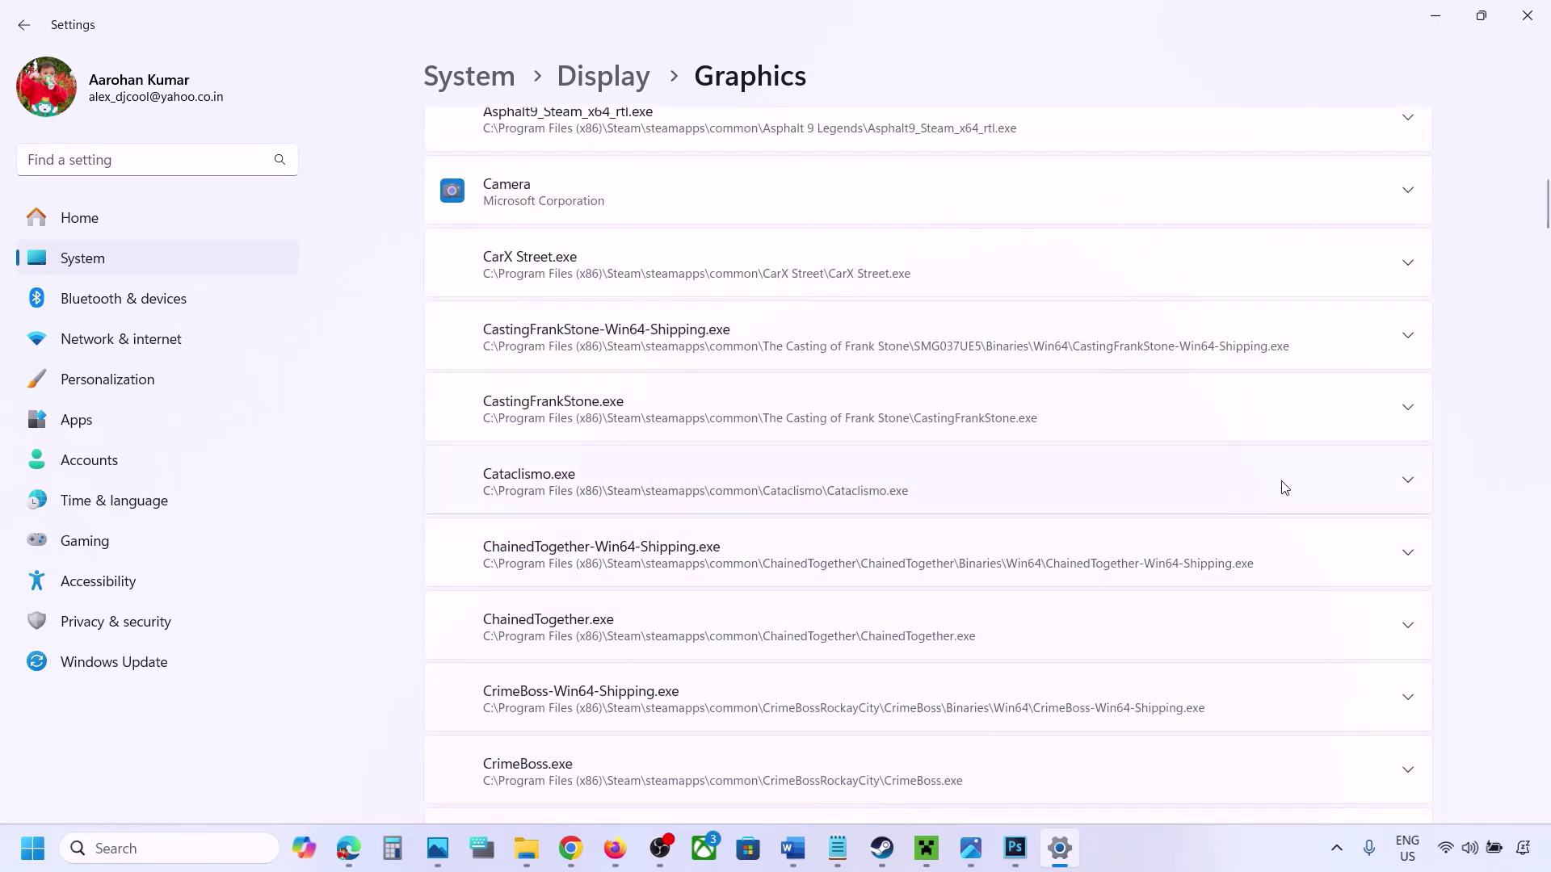
left_click(1407, 558)
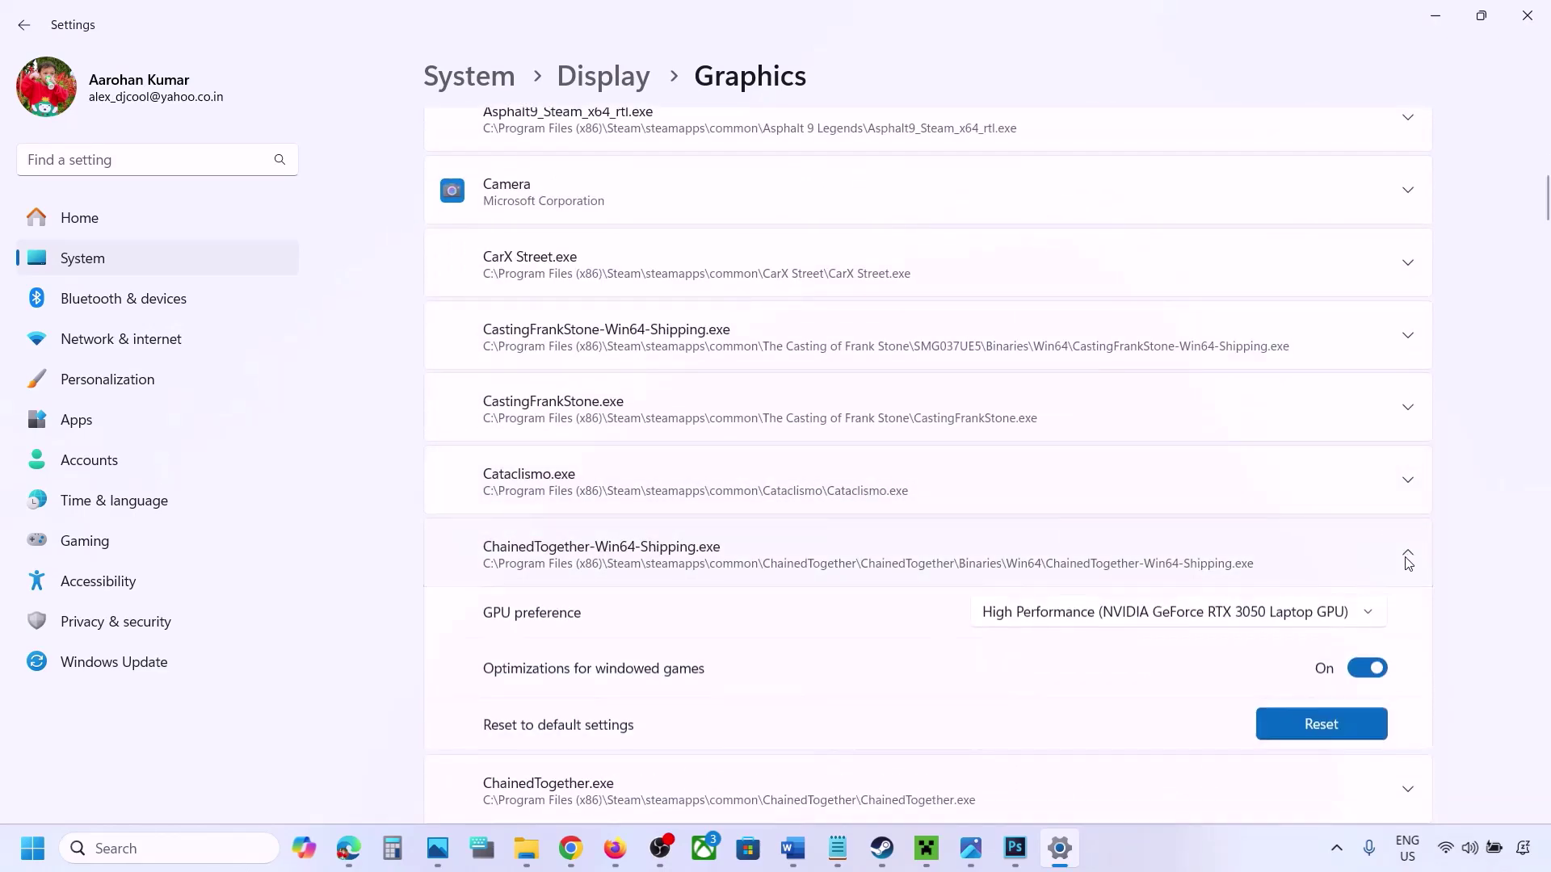
left_click(1312, 619)
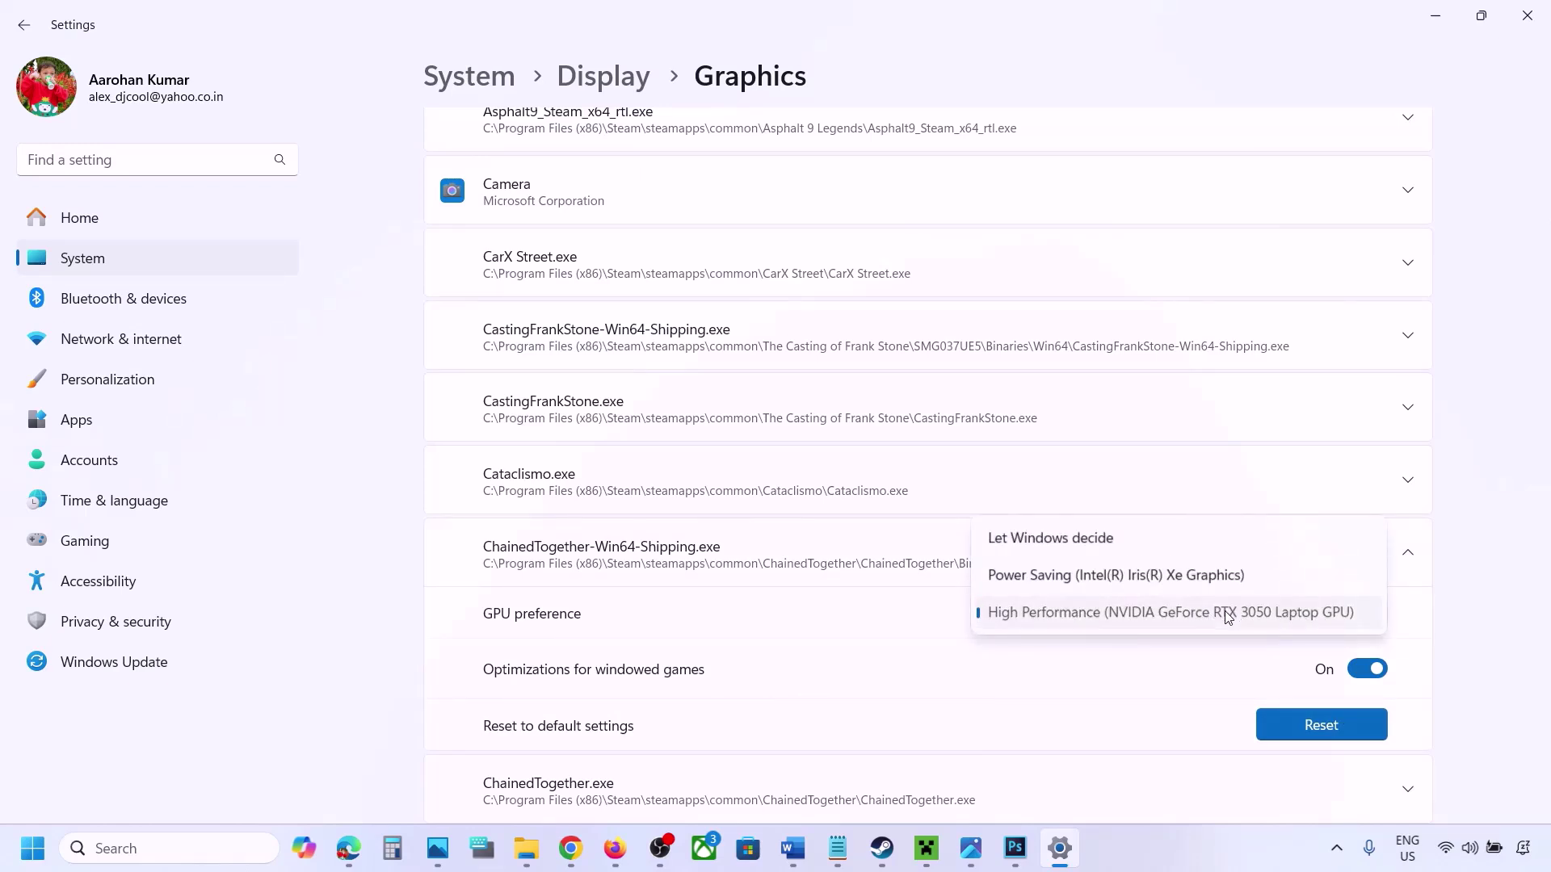
left_click(1227, 614)
left_click(1190, 835)
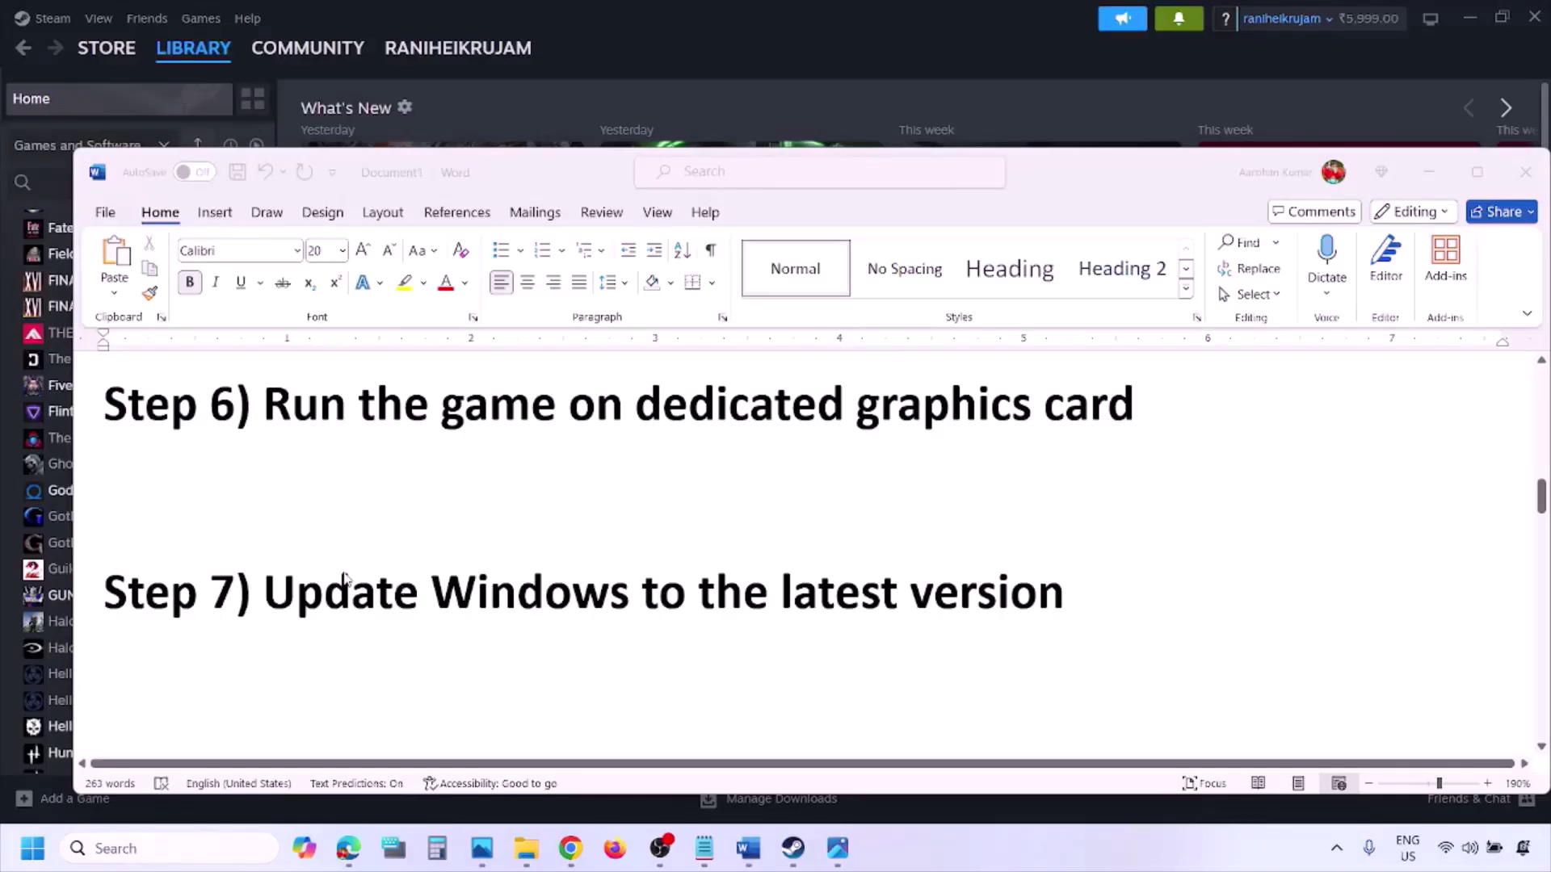
Mark the Step 7 update instruction and run Check for updates in Windows Update.
left_click_drag(275, 592, 1048, 602)
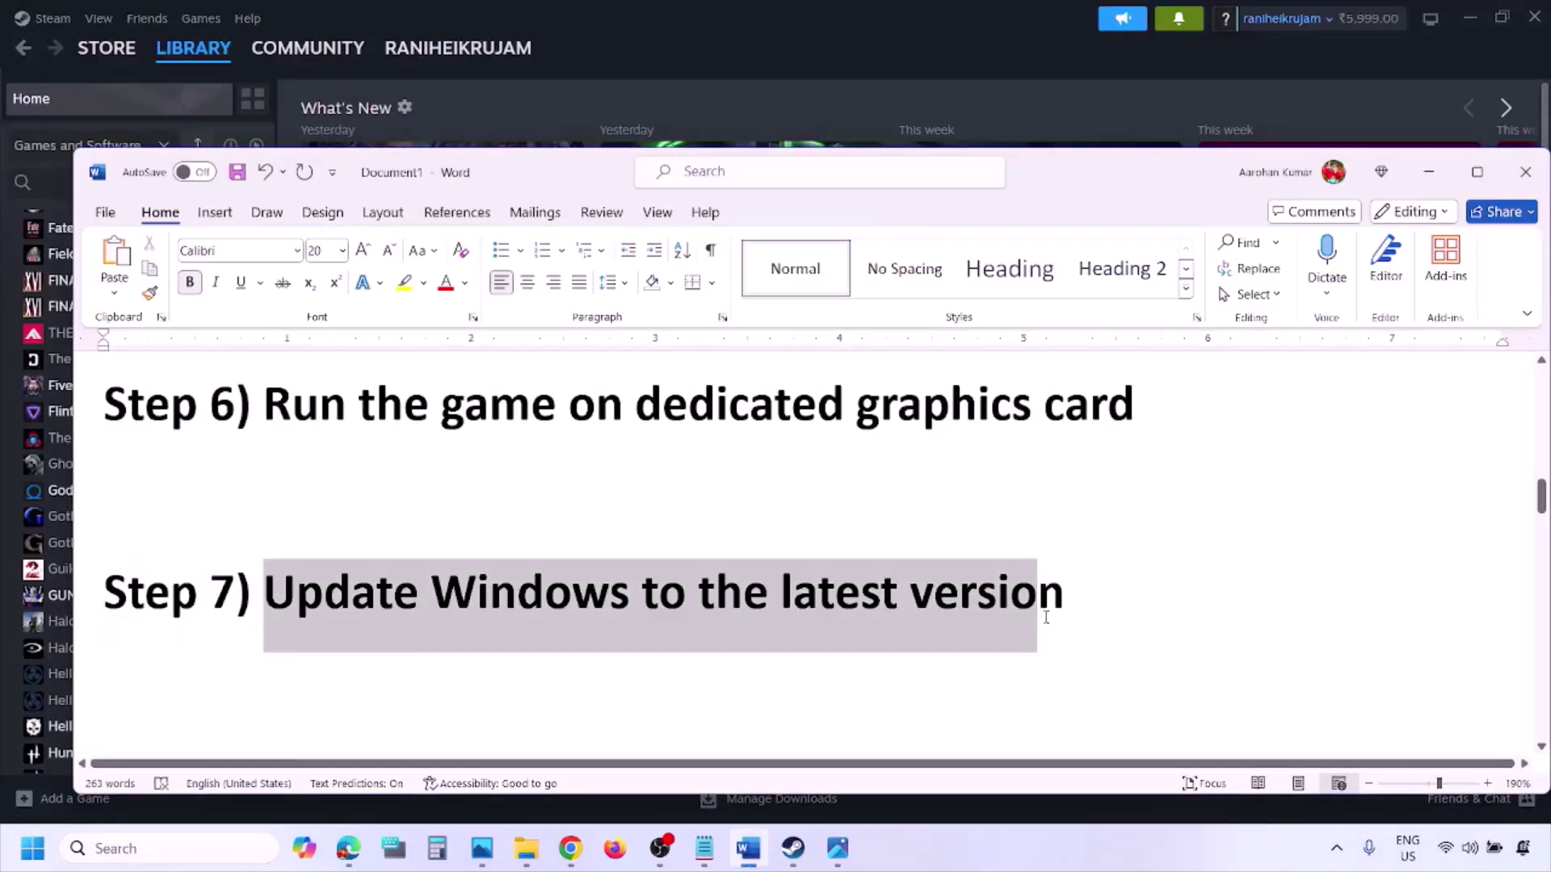
key("super+i")
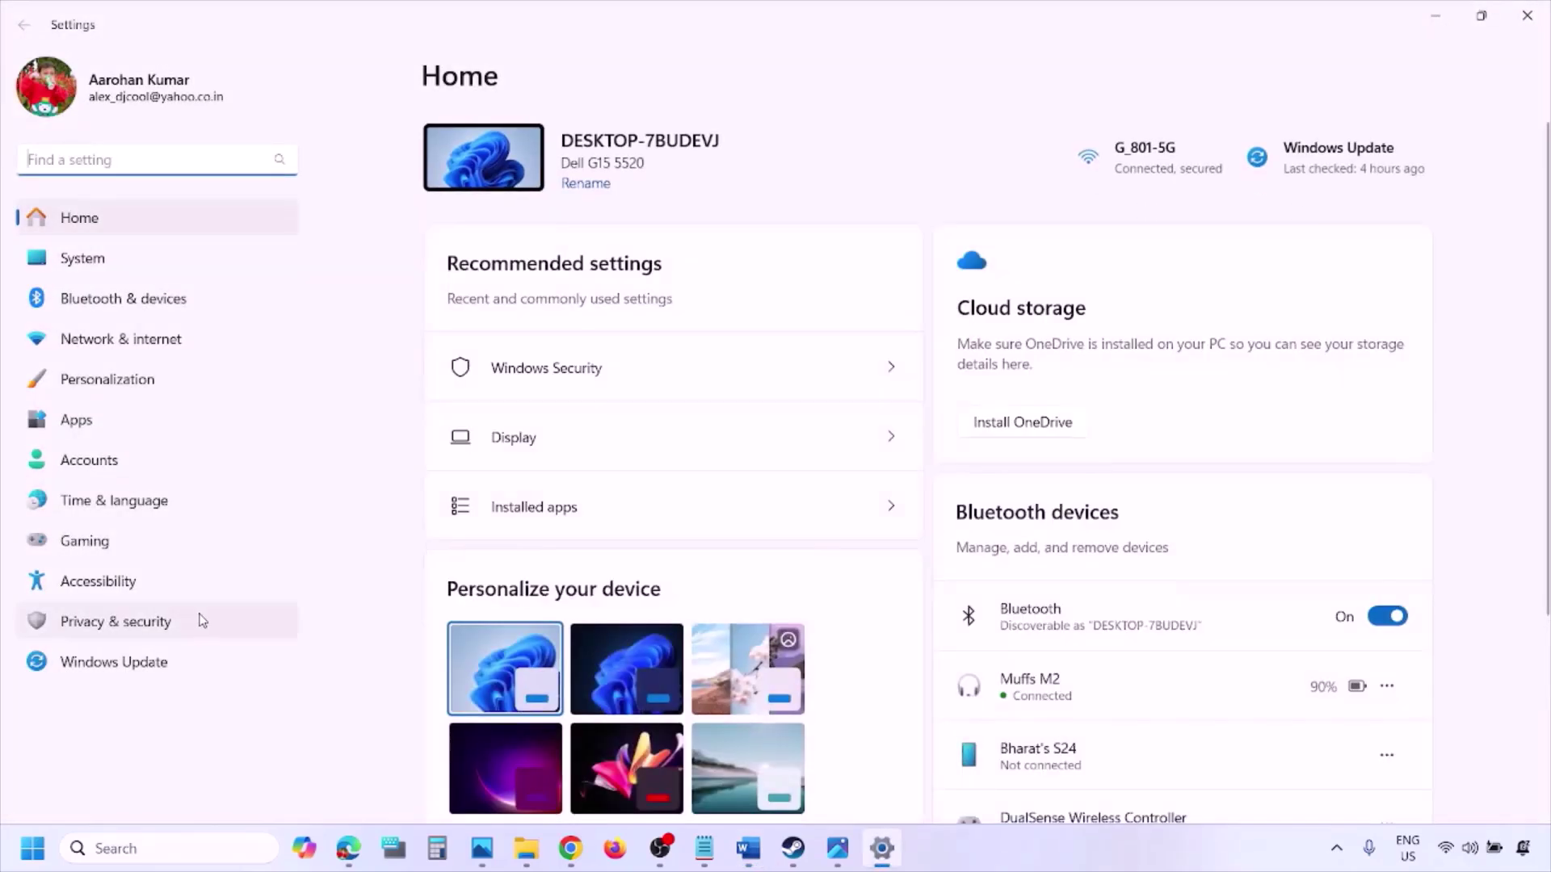
left_click(114, 662)
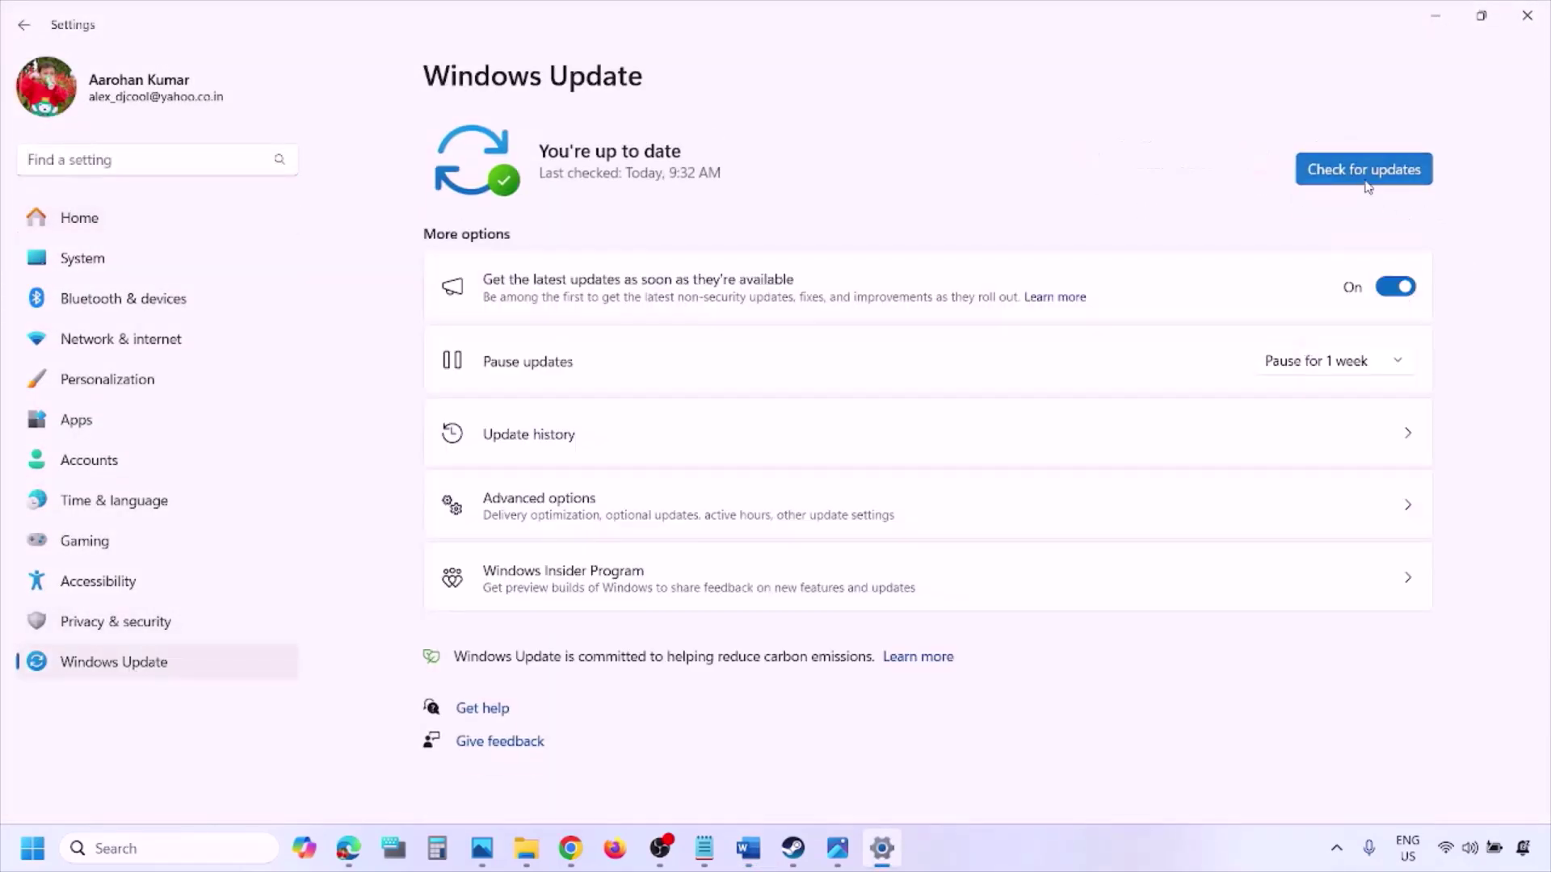
left_click(1362, 172)
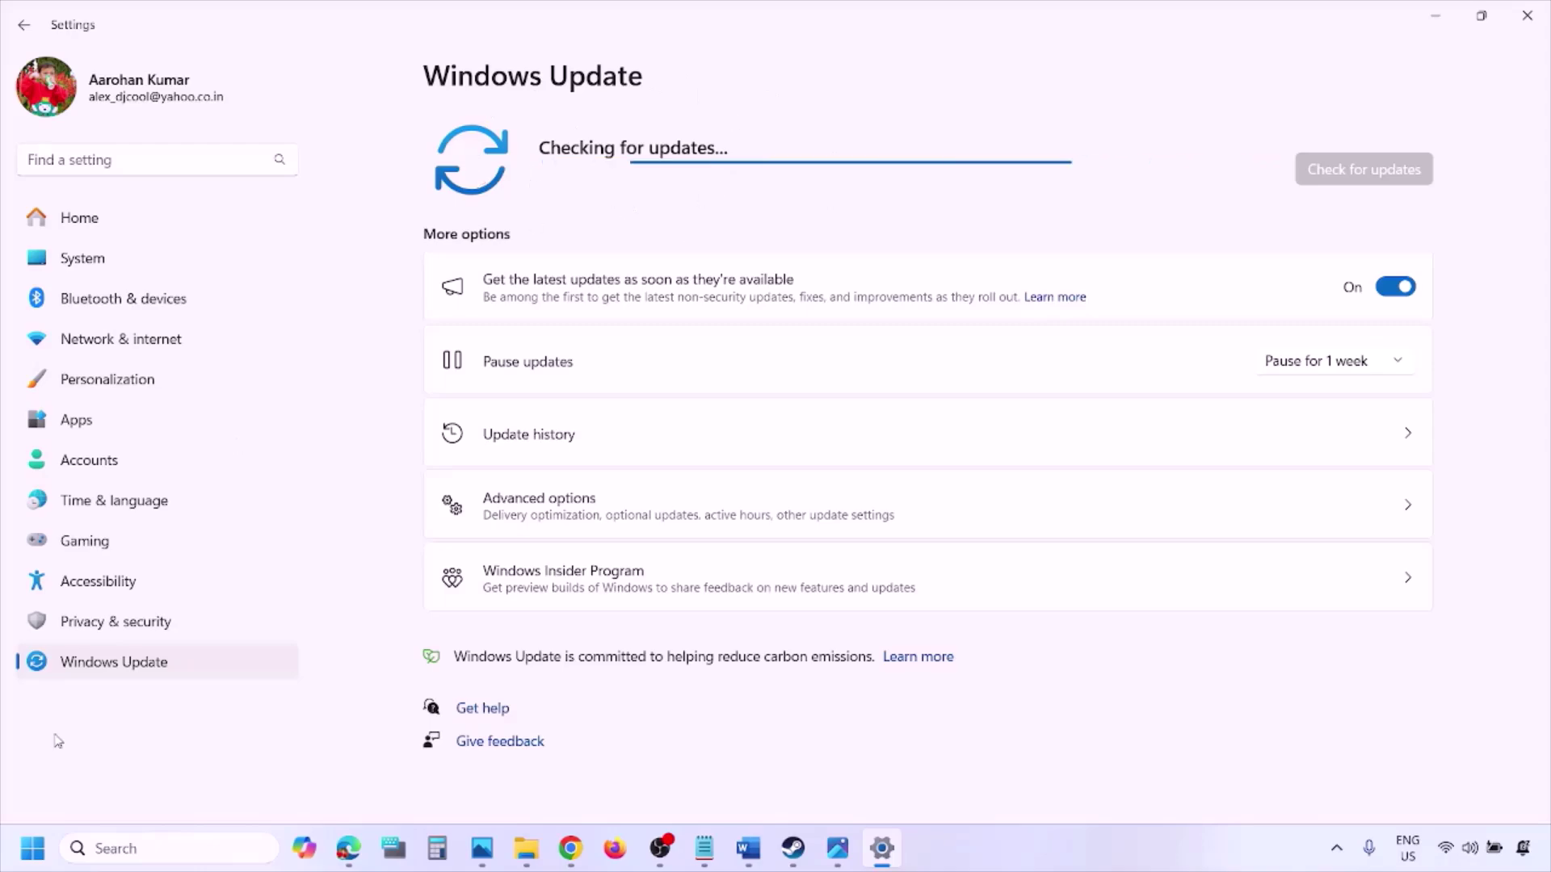
View the restart options, then return to the Word guide and scroll to Step 8.
left_click(32, 848)
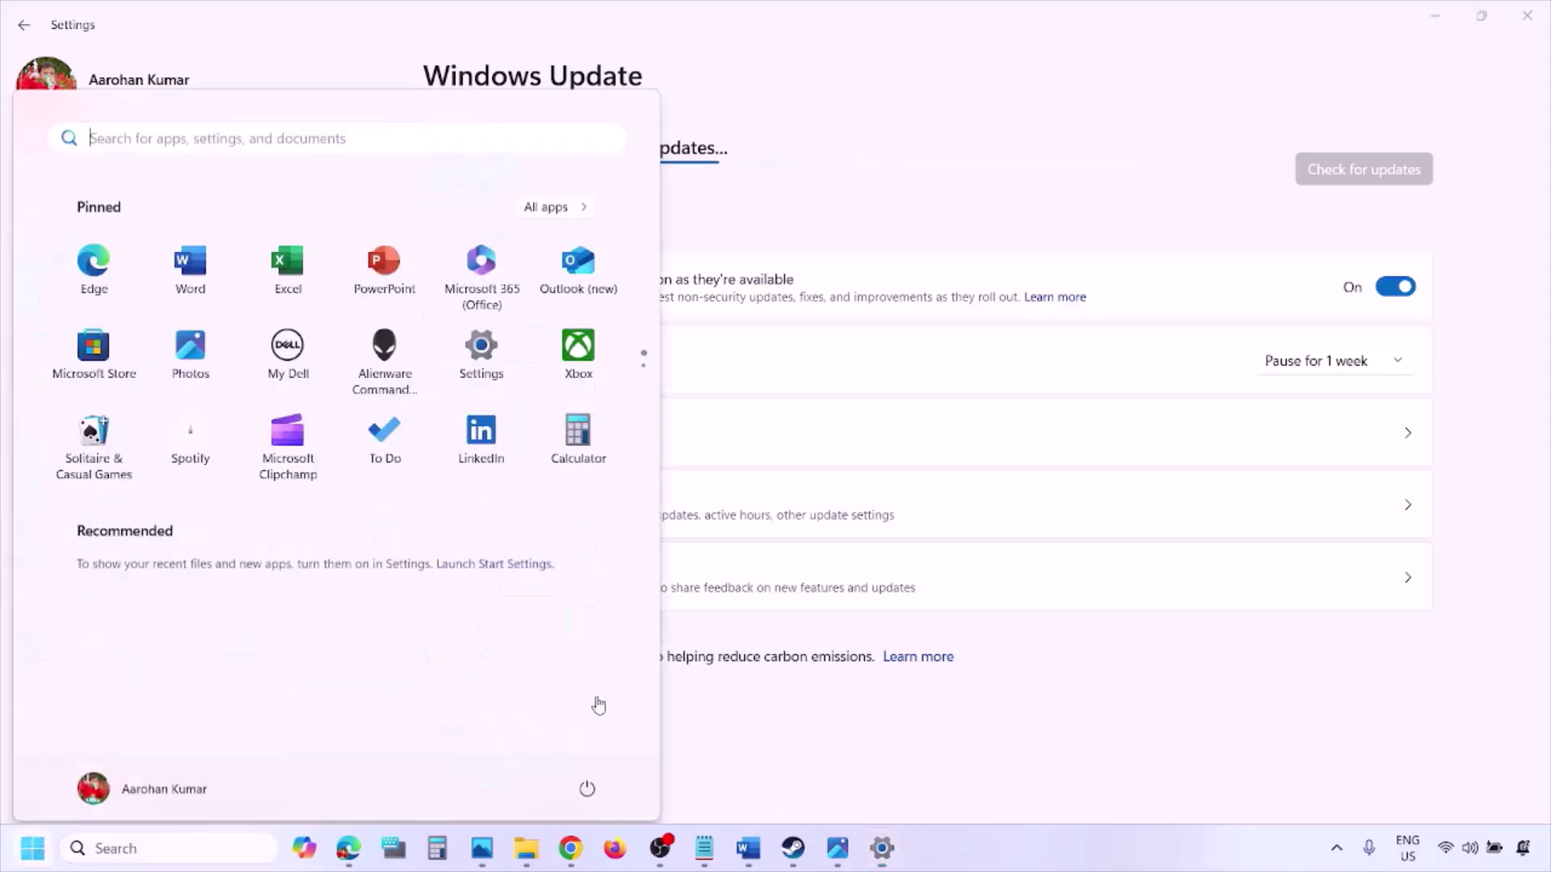
left_click(587, 779)
left_click(749, 848)
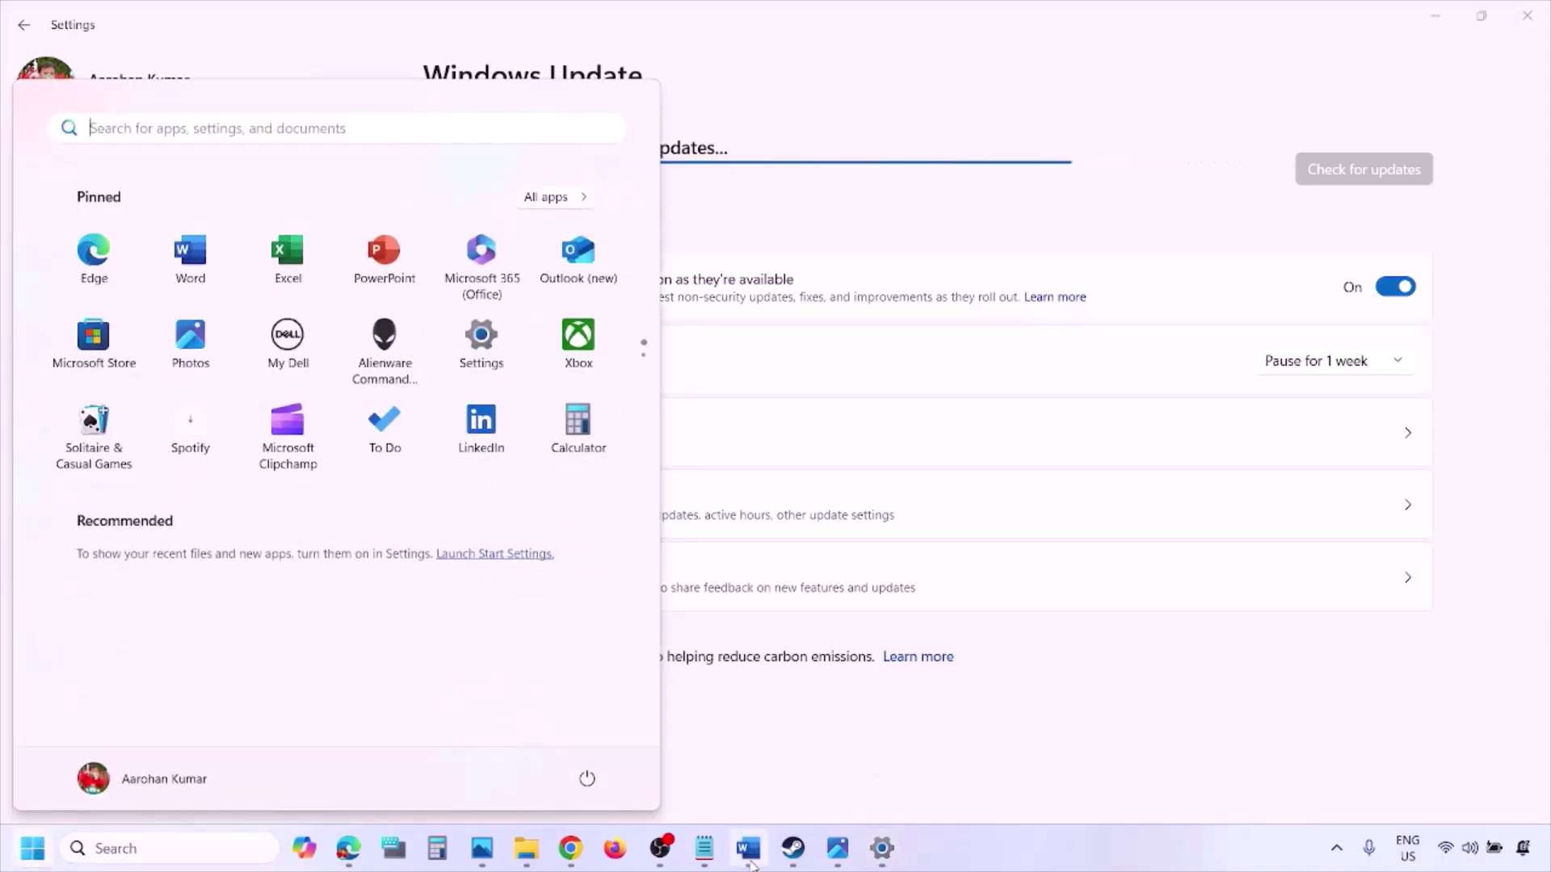
scroll(685, 638, "down", 2)
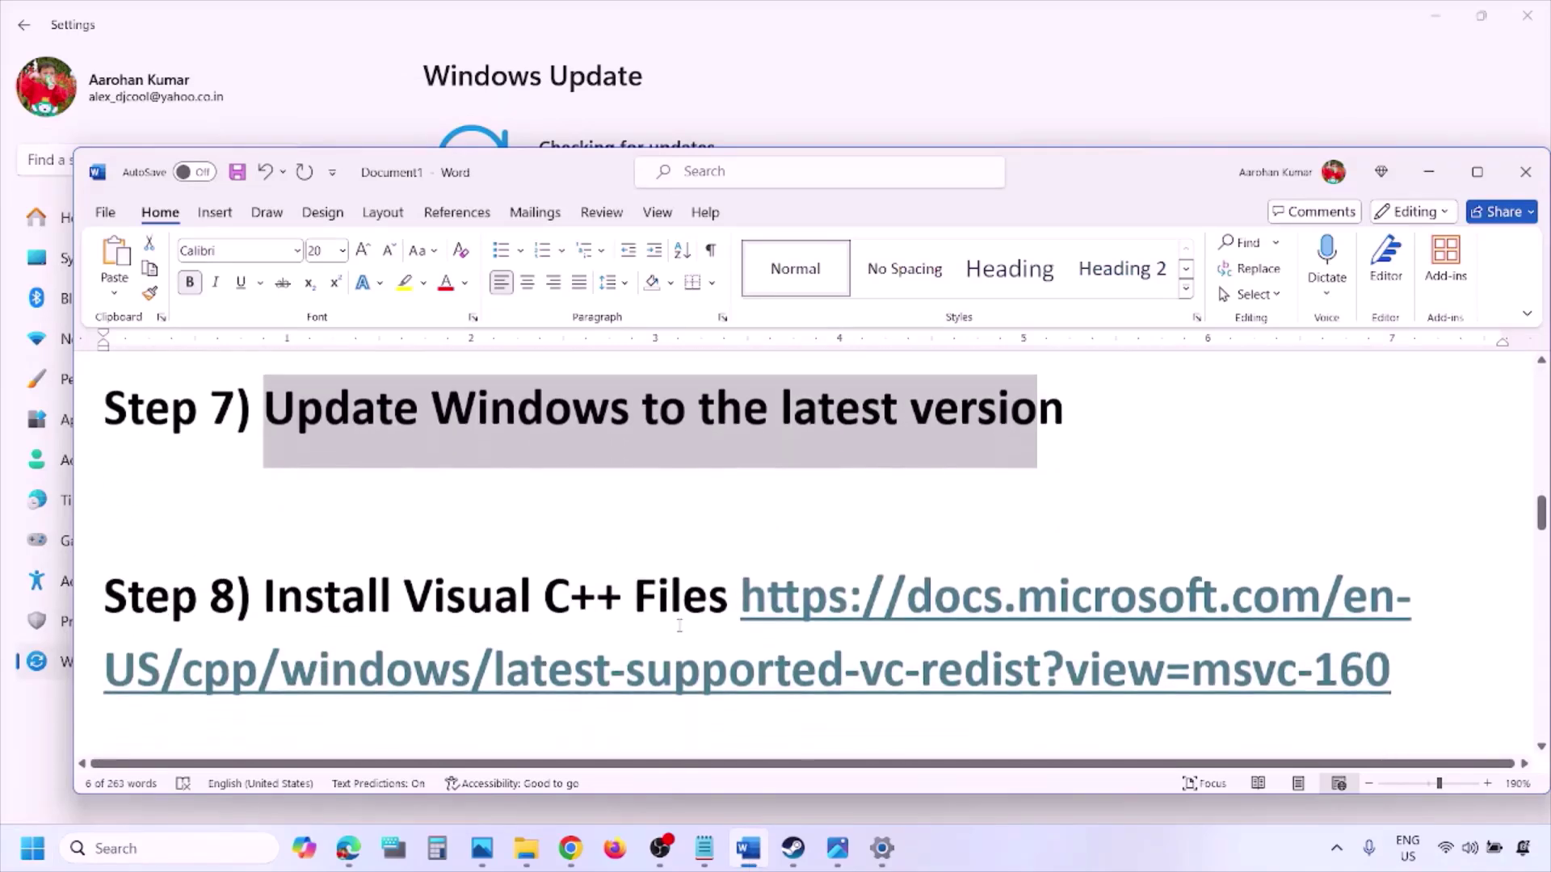
Load the Step 8 Visual C++ download page in a new Chrome window.
left_click_drag(1417, 673, 846, 602)
key("ctrl+c")
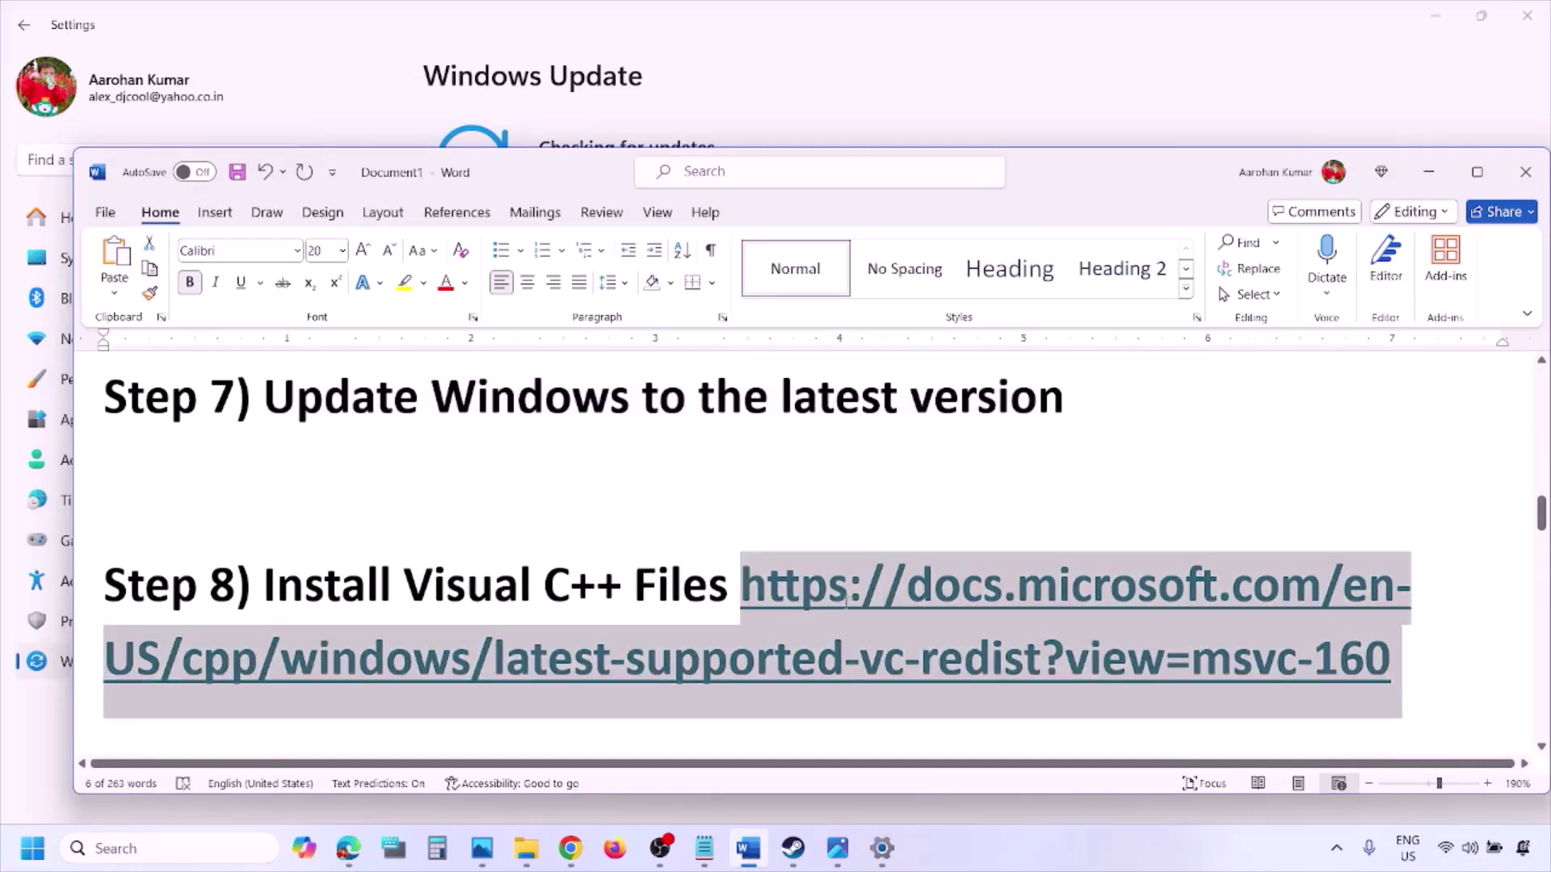
right_click(570, 848)
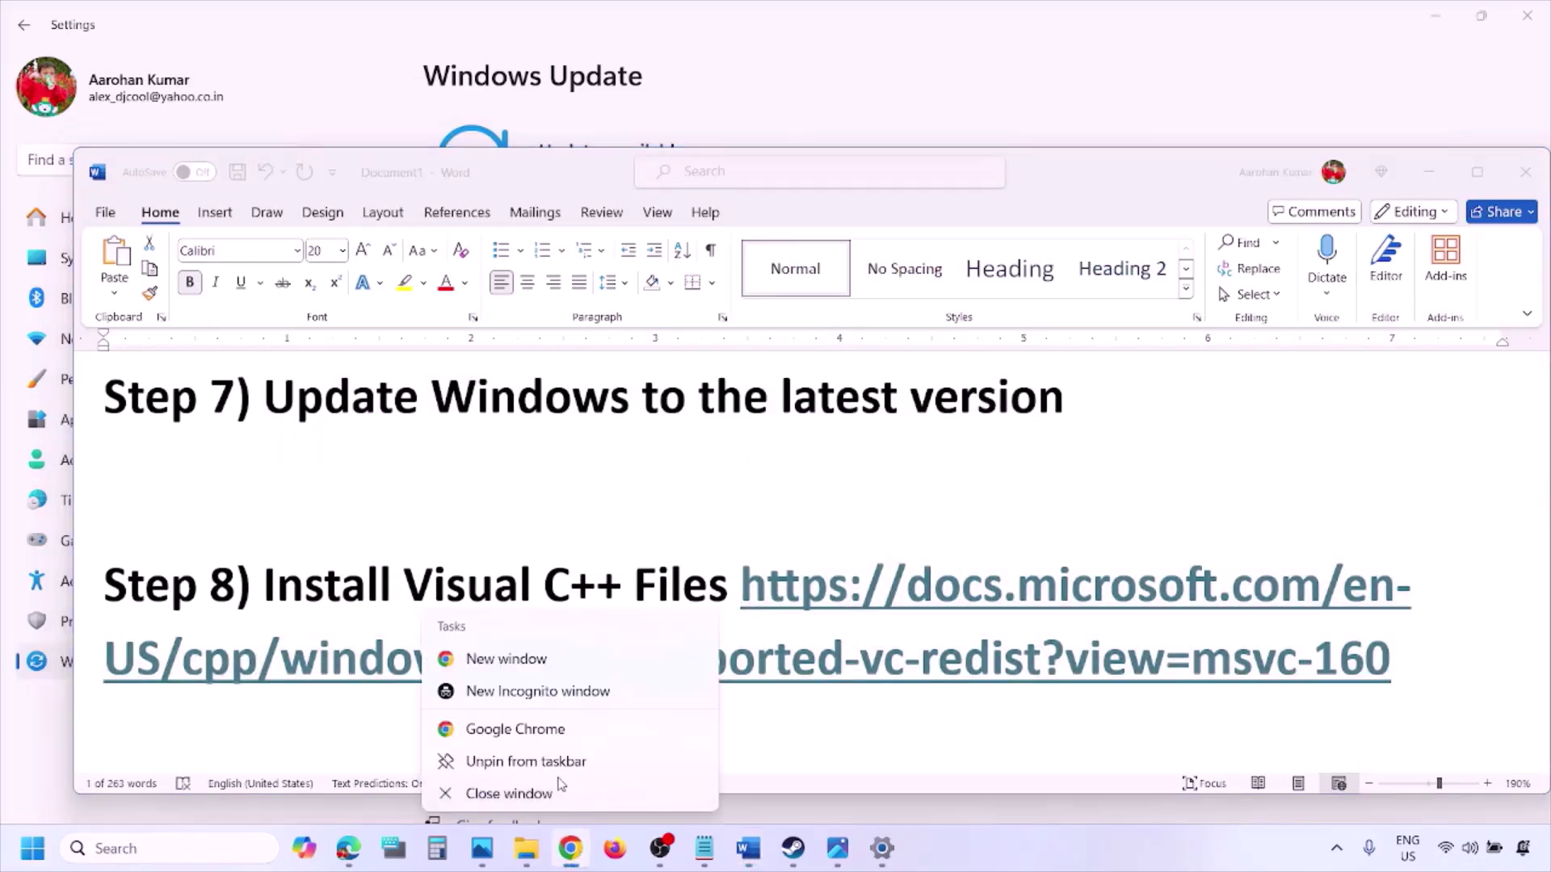
left_click(507, 667)
key("ctrl+v")
key("Return")
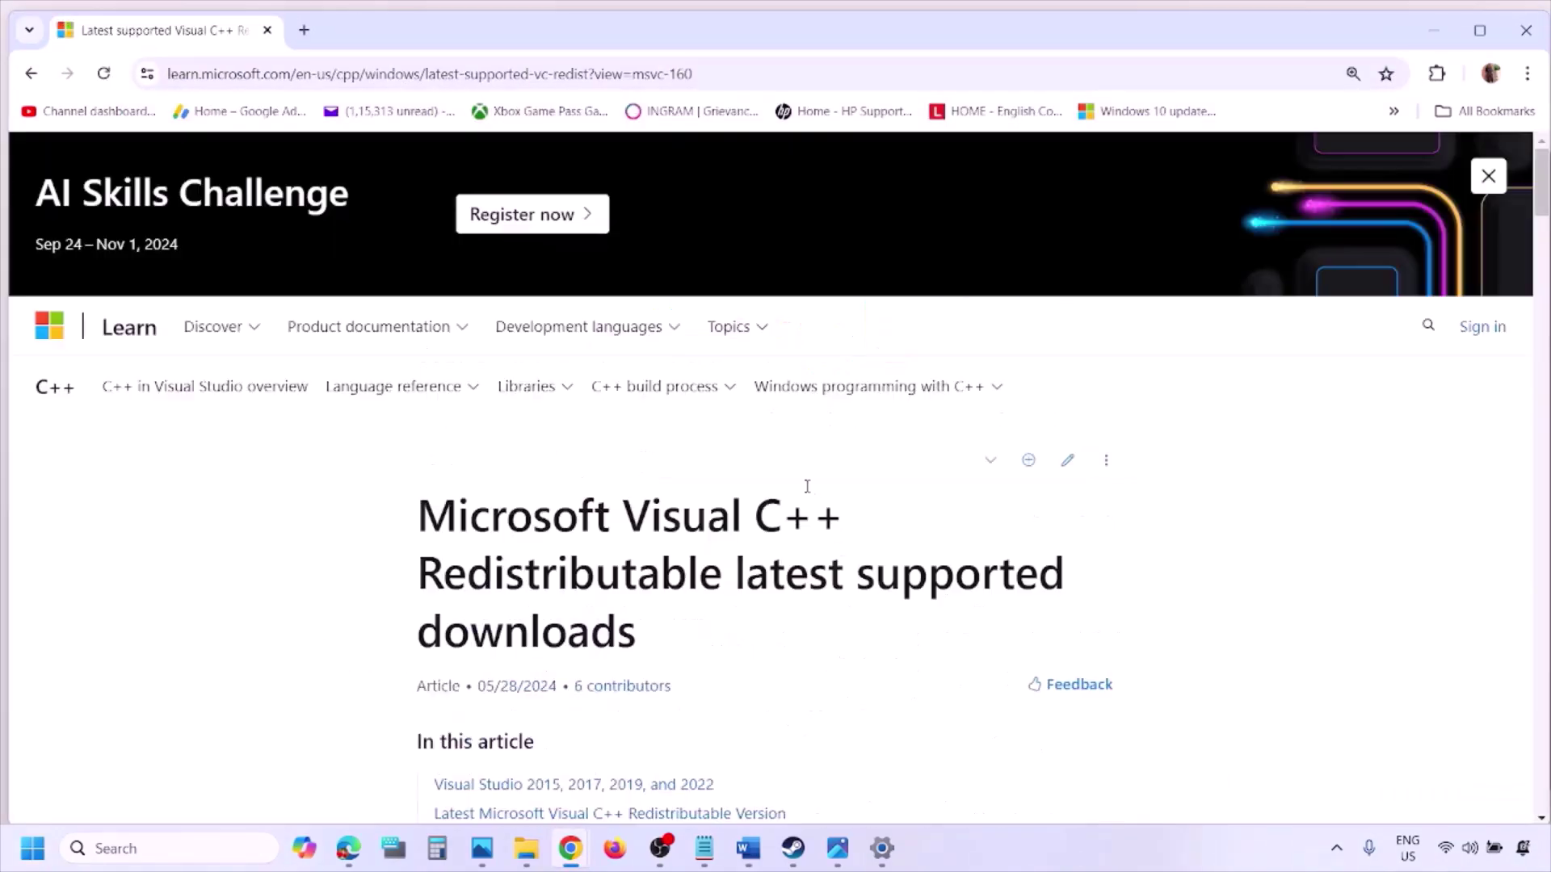
Locate the X86 and X64 redistributable entries and start repairing the x86 package.
scroll(675, 477, "down", 10)
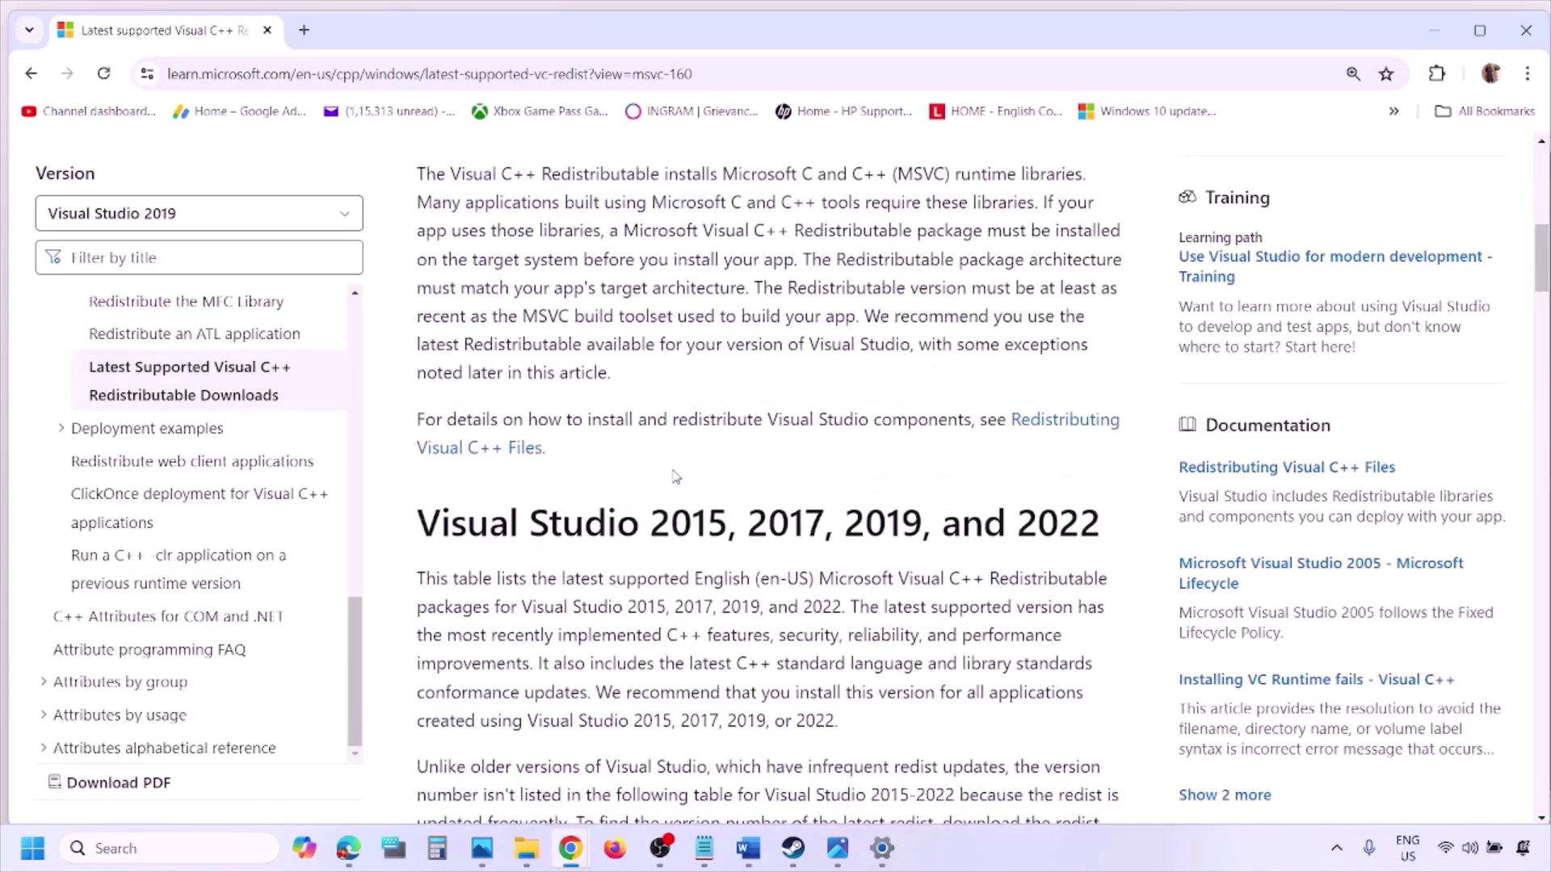
left_click_drag(489, 432, 1039, 432)
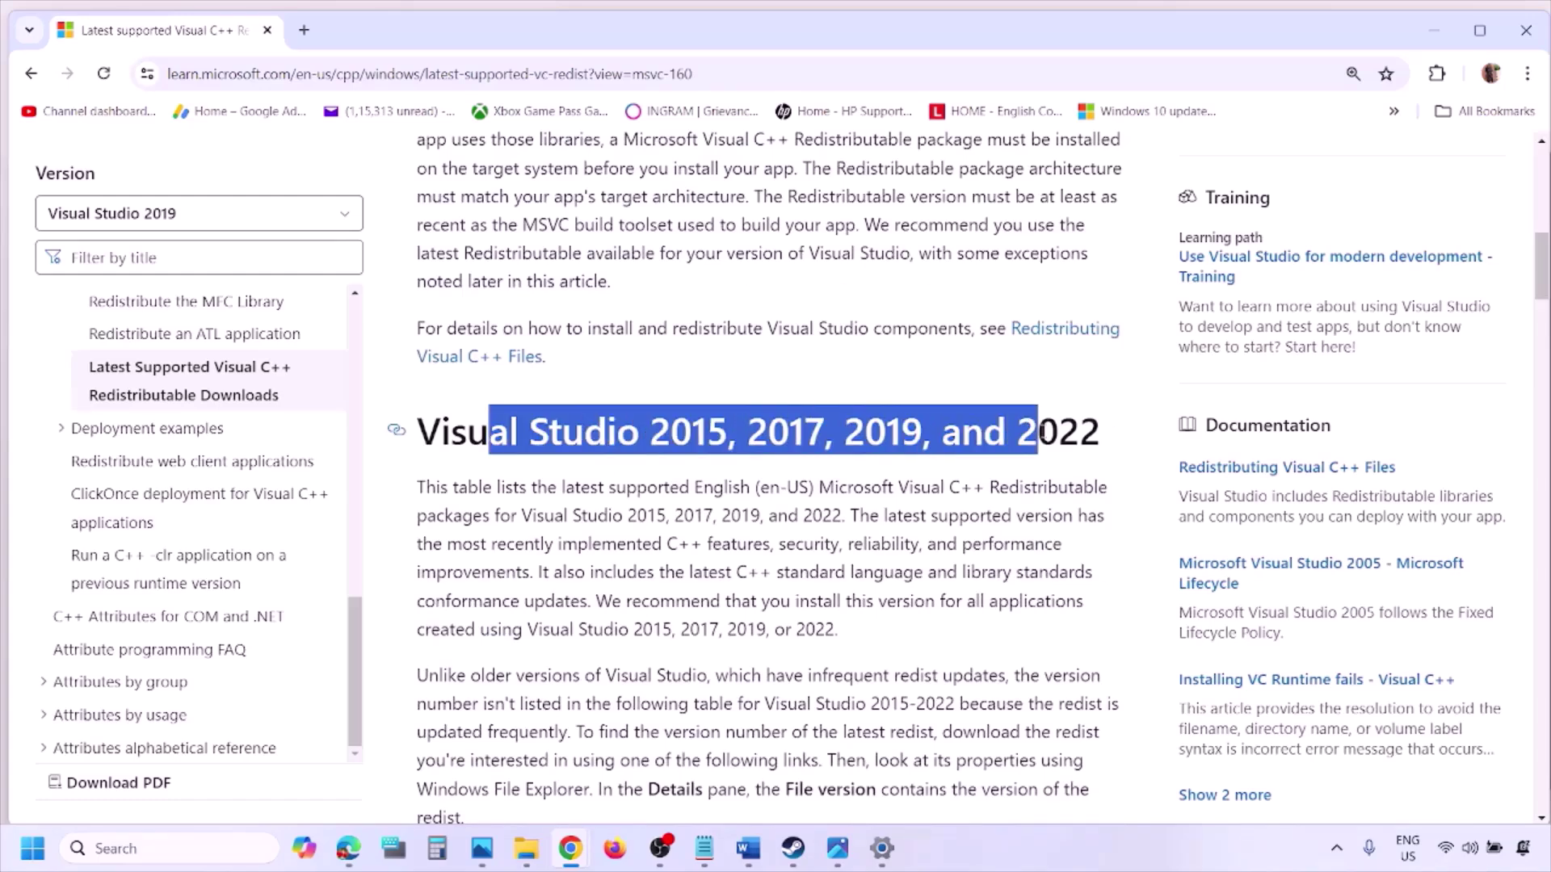
scroll(681, 582, "down", 1)
scroll(681, 582, "down", 7)
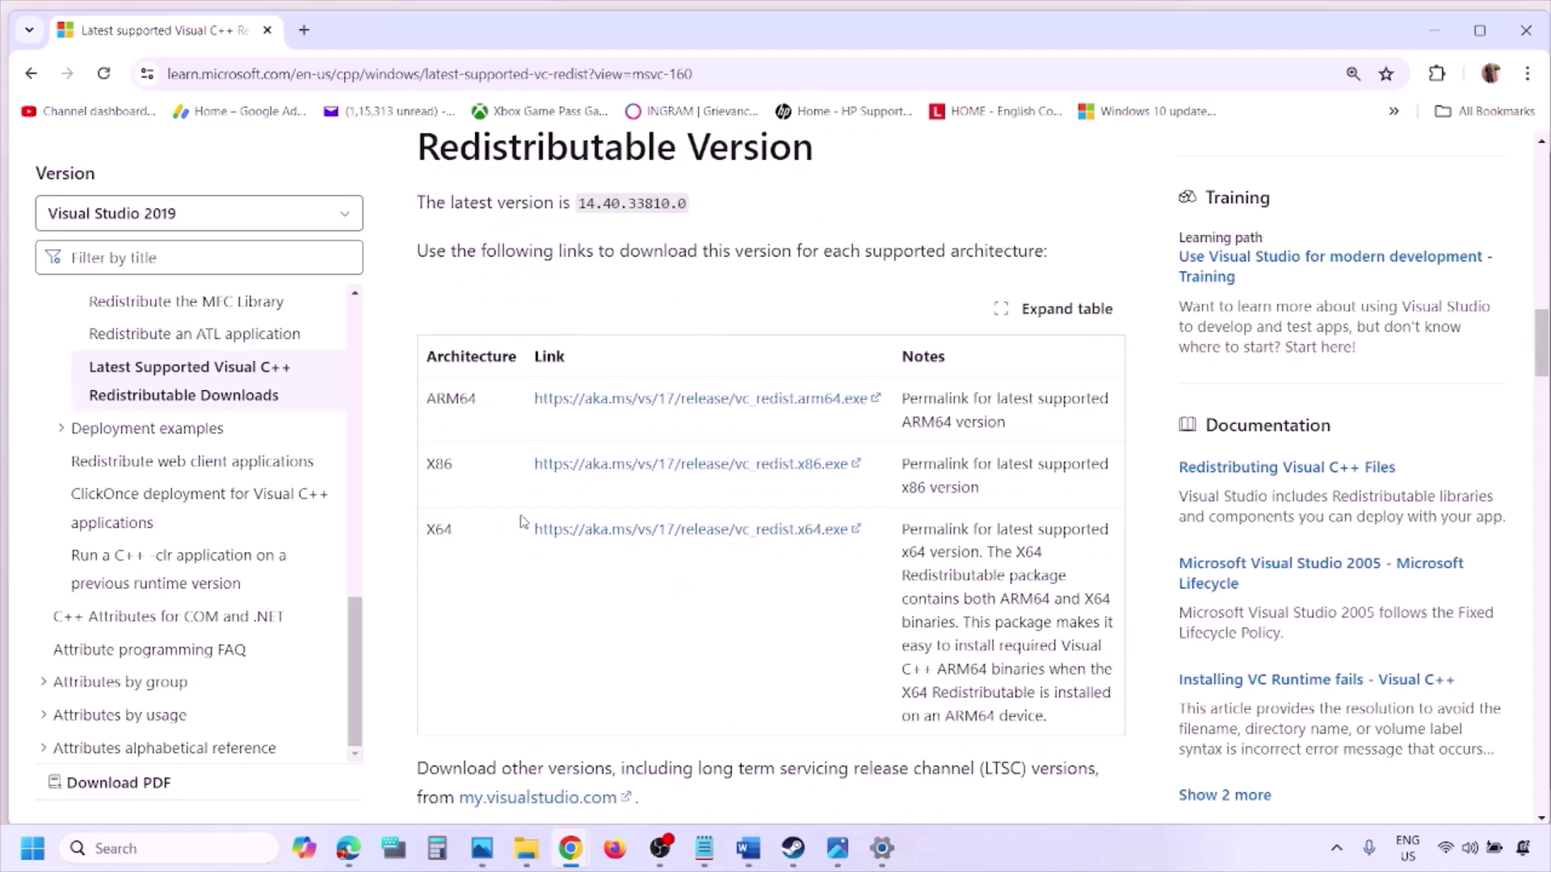
double_click(437, 466)
double_click(440, 531)
left_click_drag(428, 468, 794, 467)
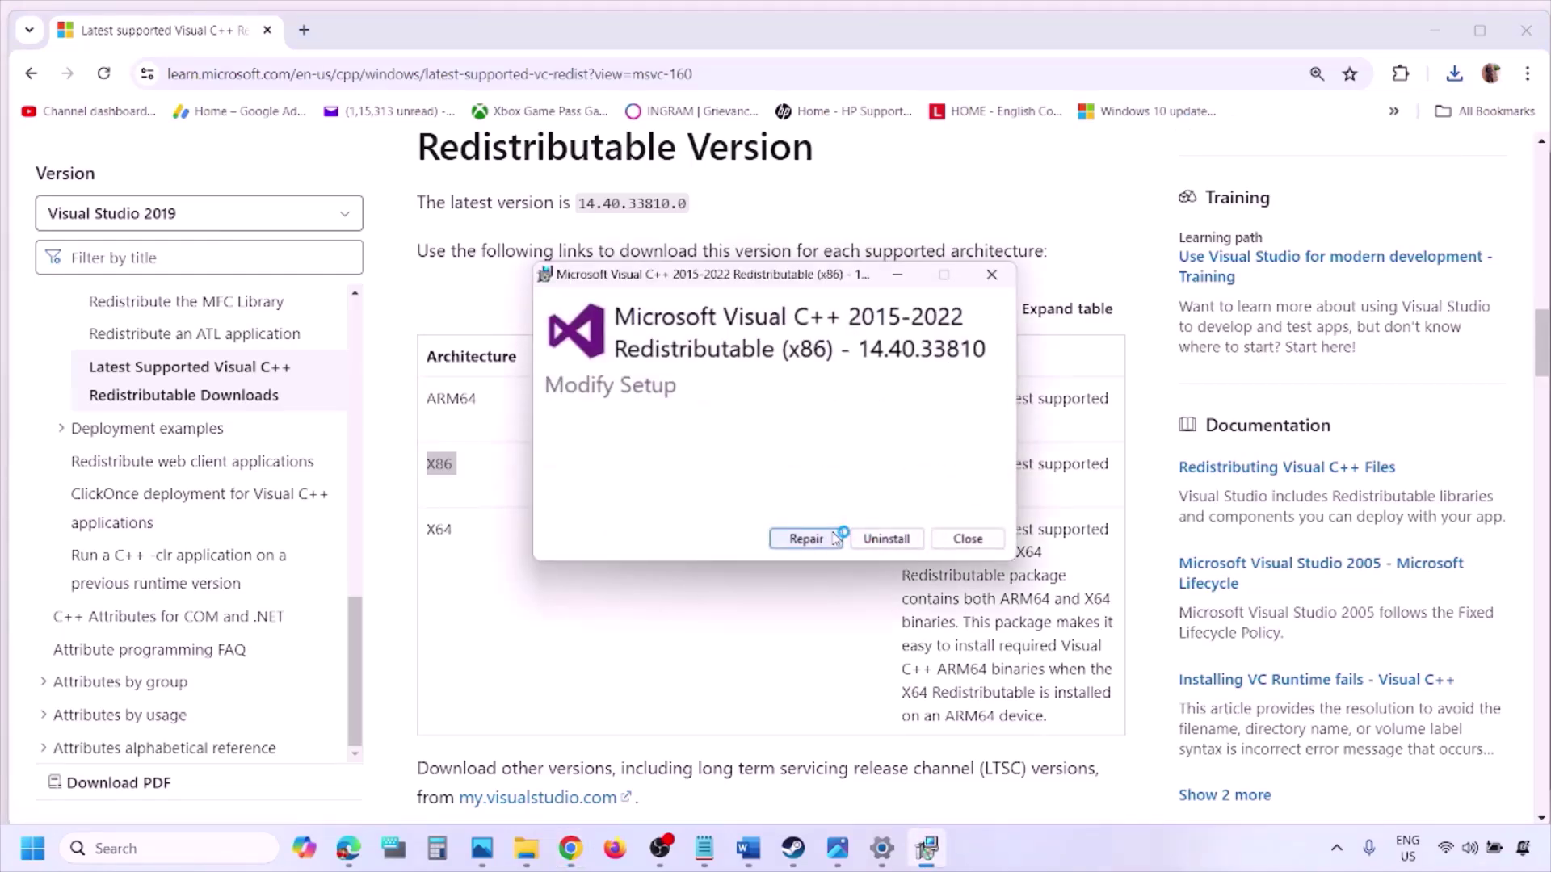
left_click(832, 539)
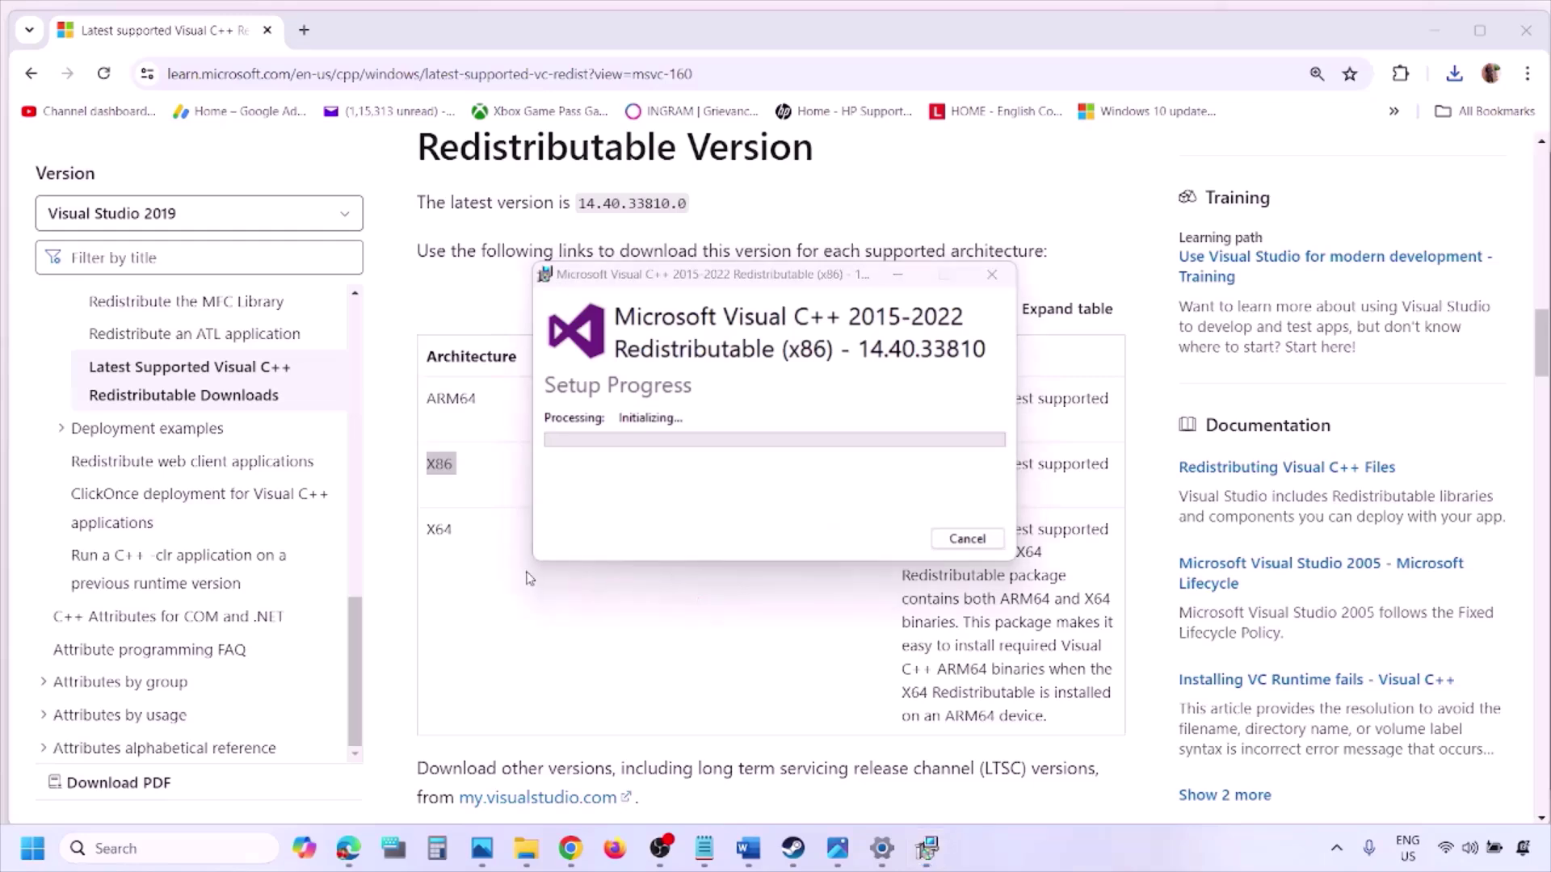
Download vc_redist.x64.exe, run its Repair, and arrange both repair windows side by side.
double_click(433, 533)
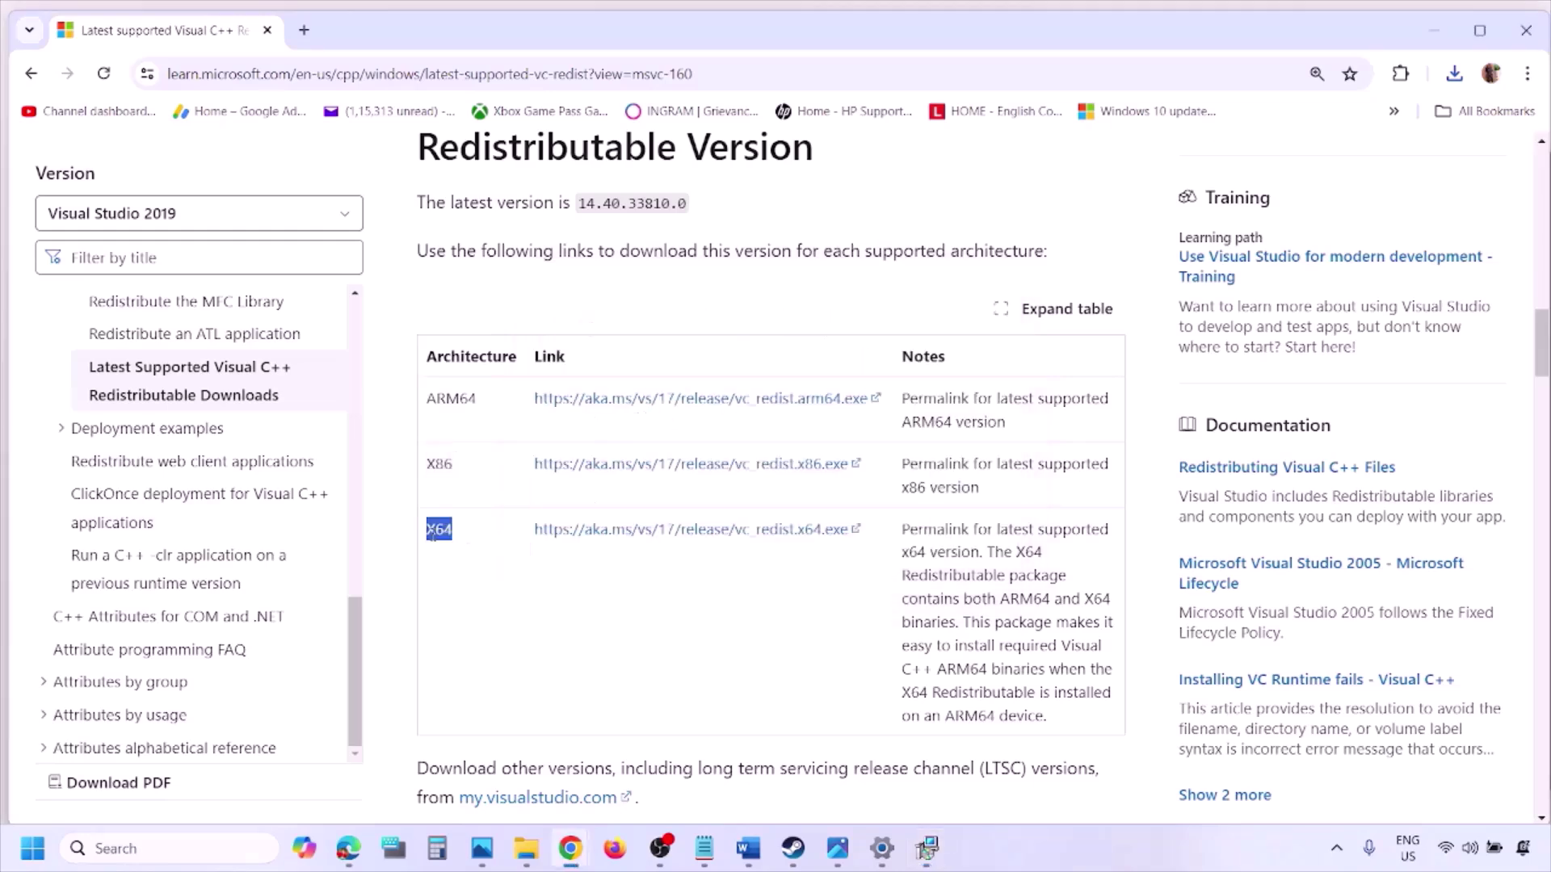
left_click(704, 534)
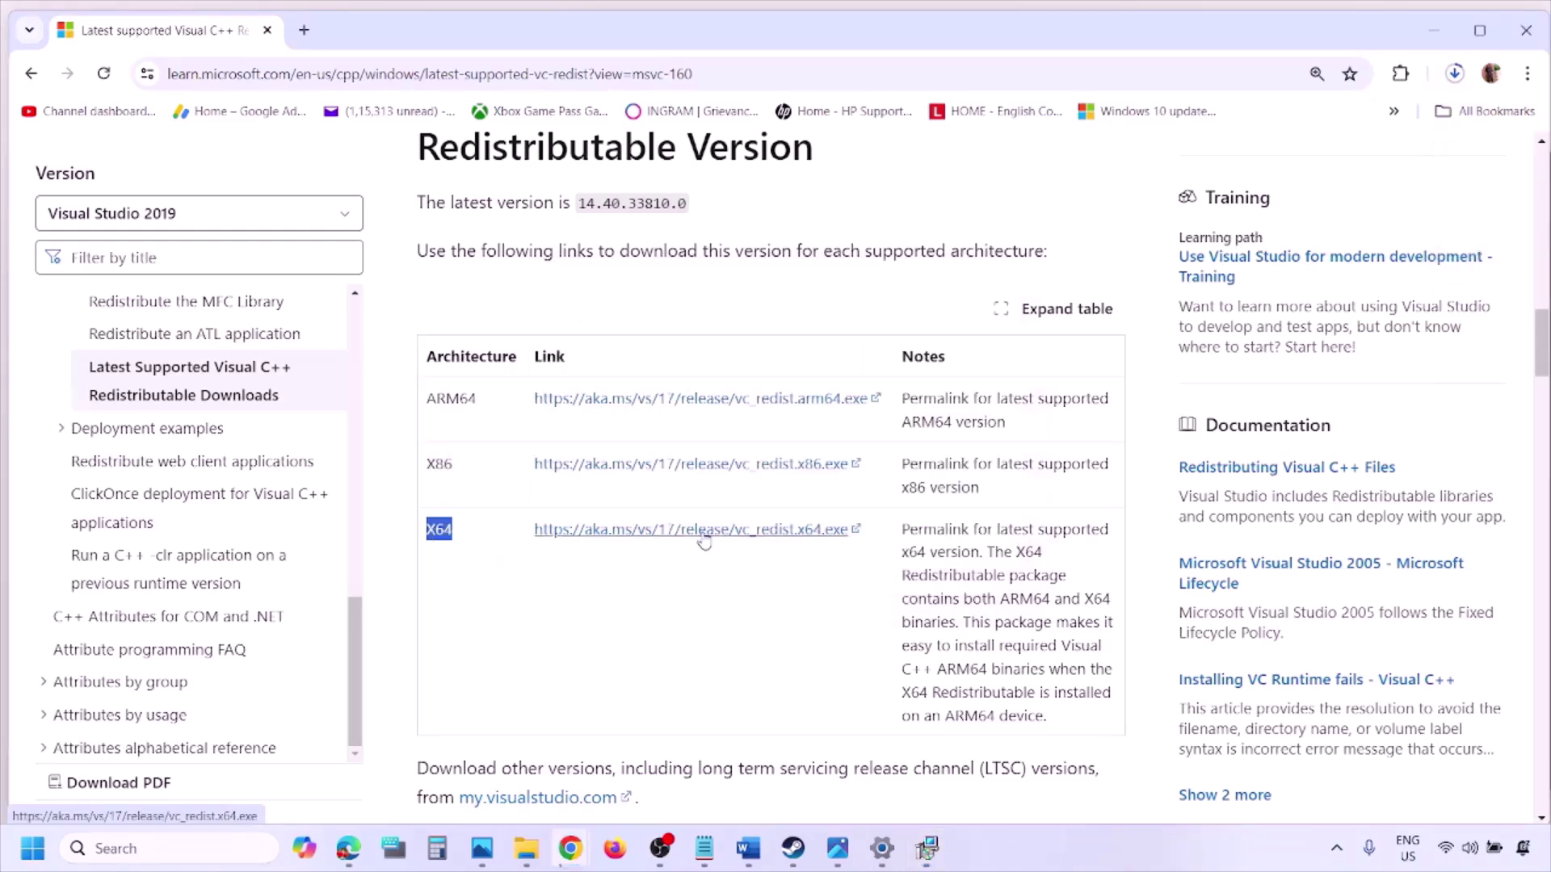
left_click(927, 848)
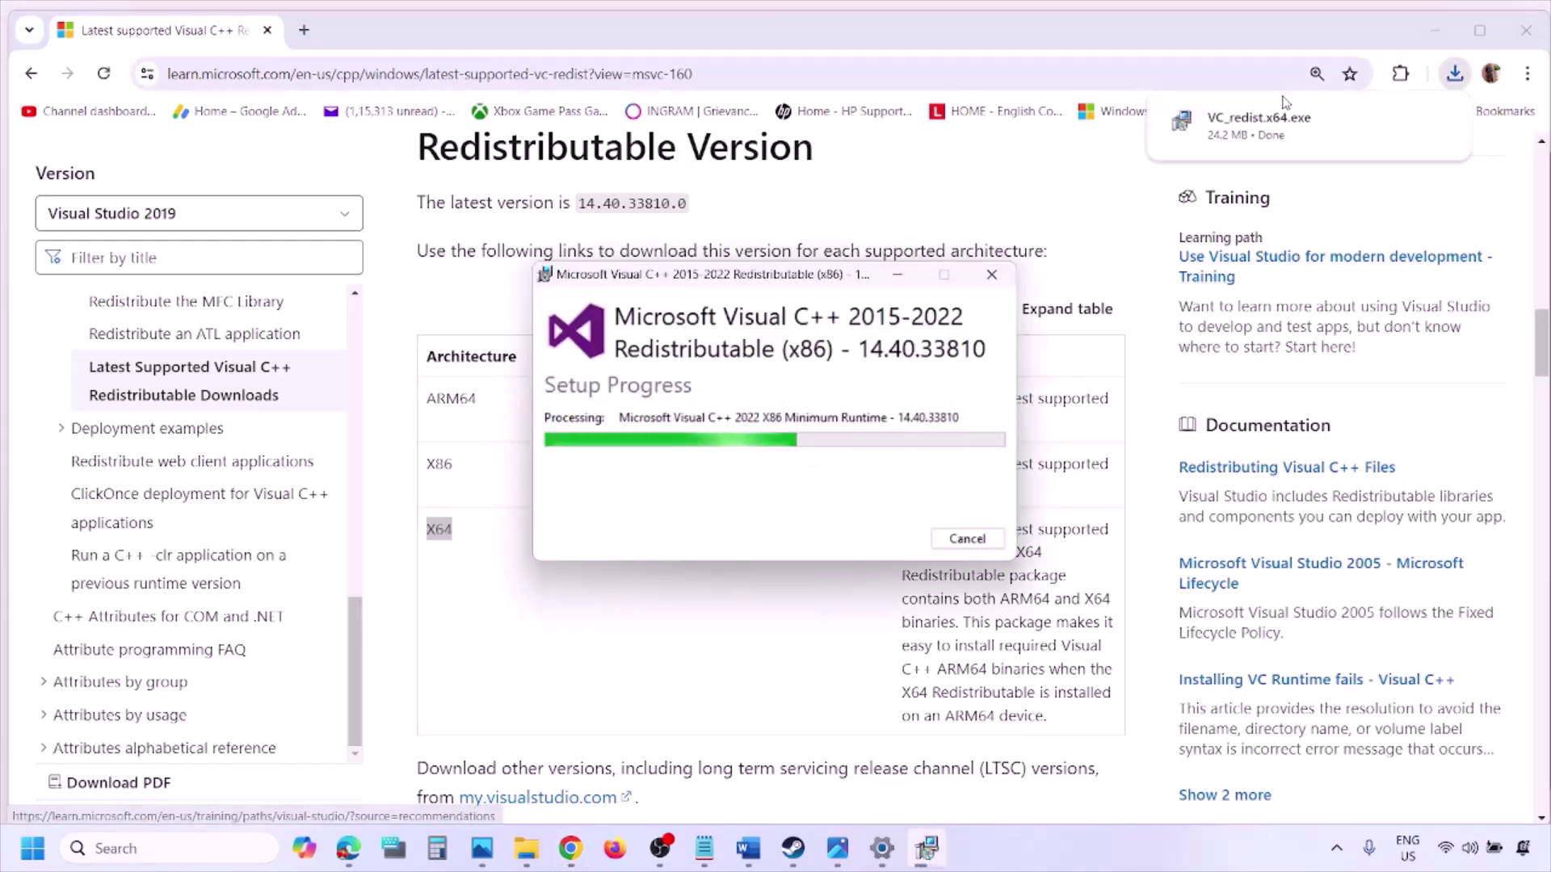
left_click(1292, 134)
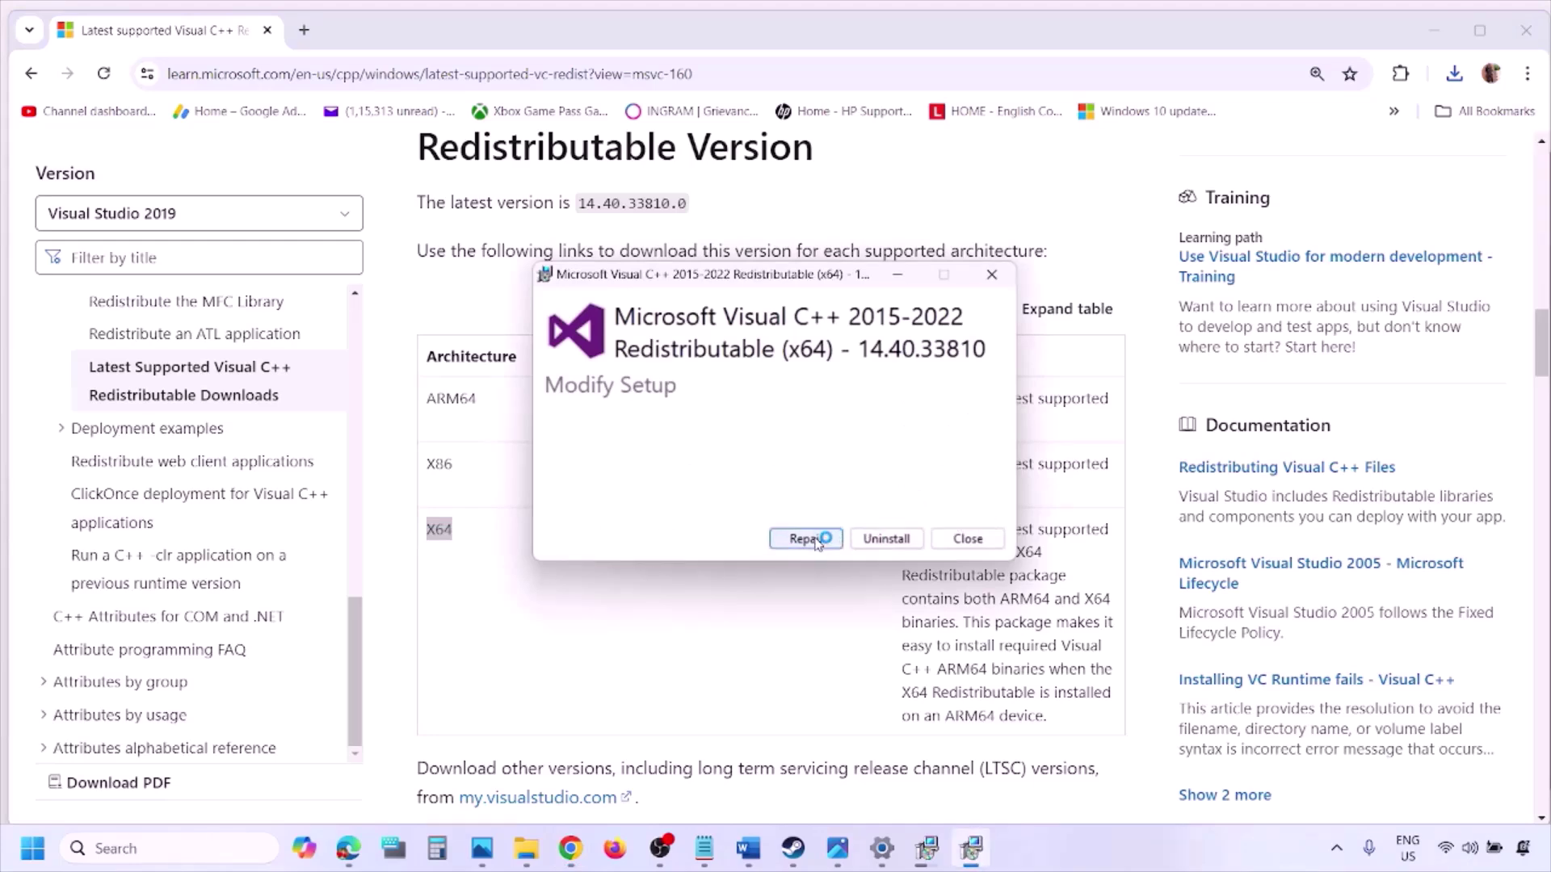
left_click(816, 540)
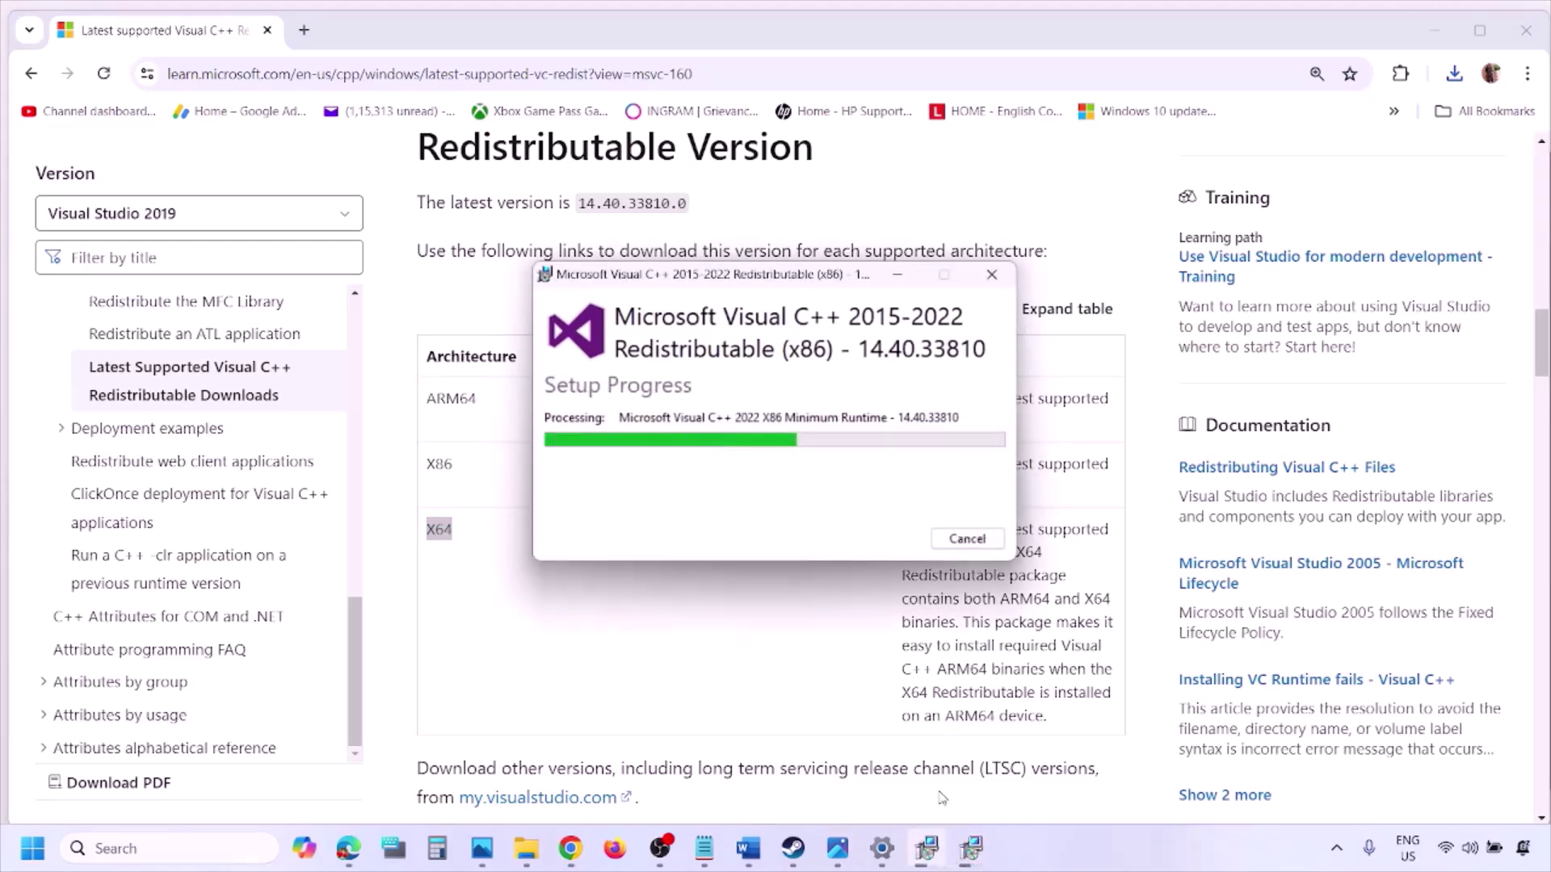
left_click_drag(857, 271, 496, 341)
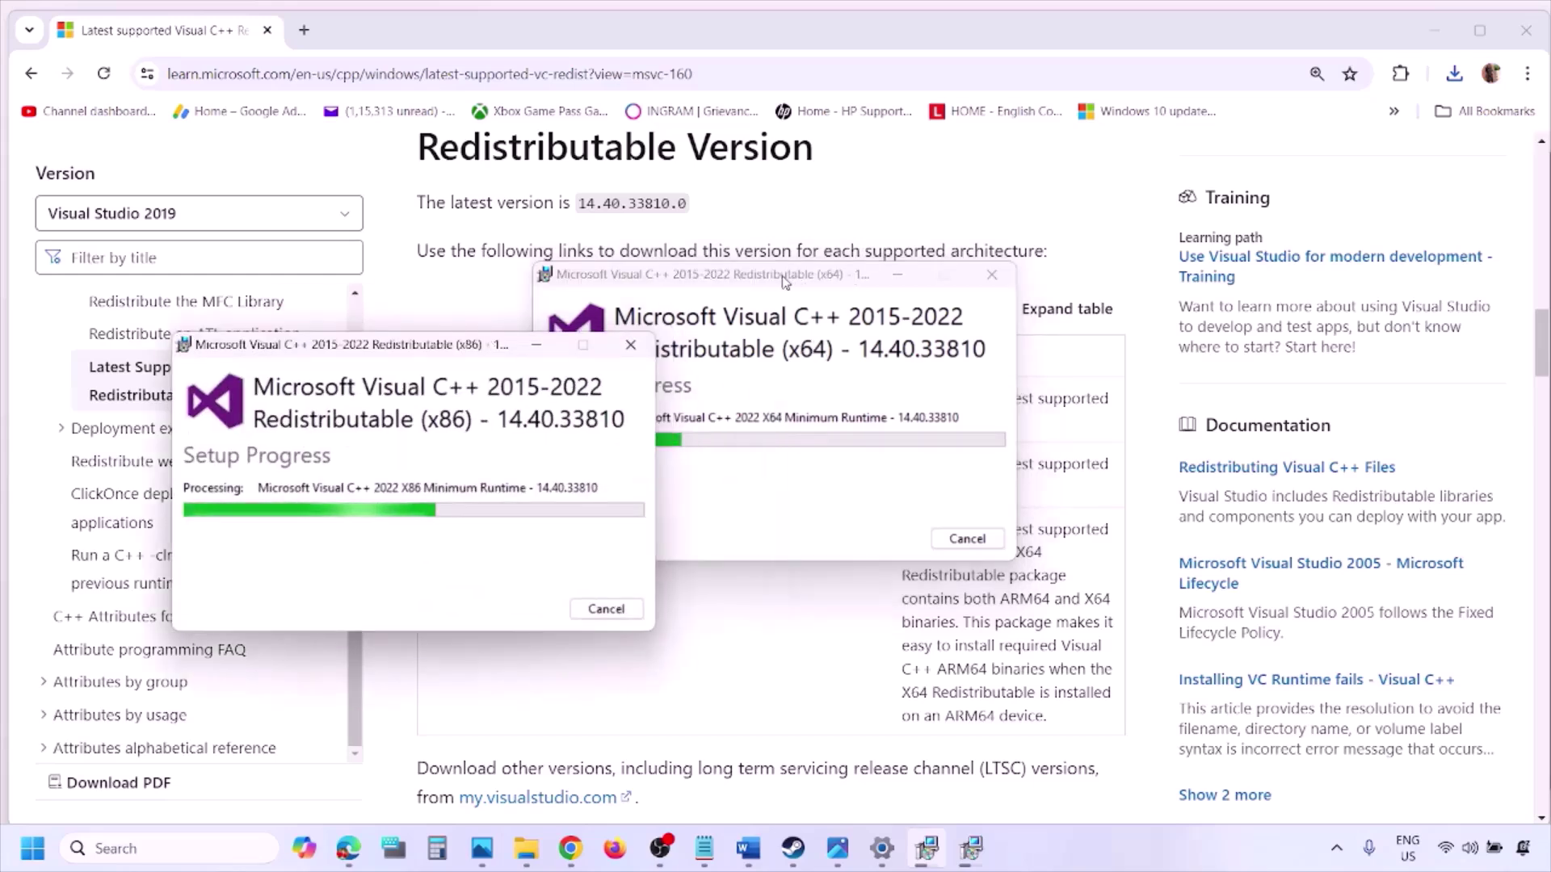
left_click_drag(783, 279, 982, 367)
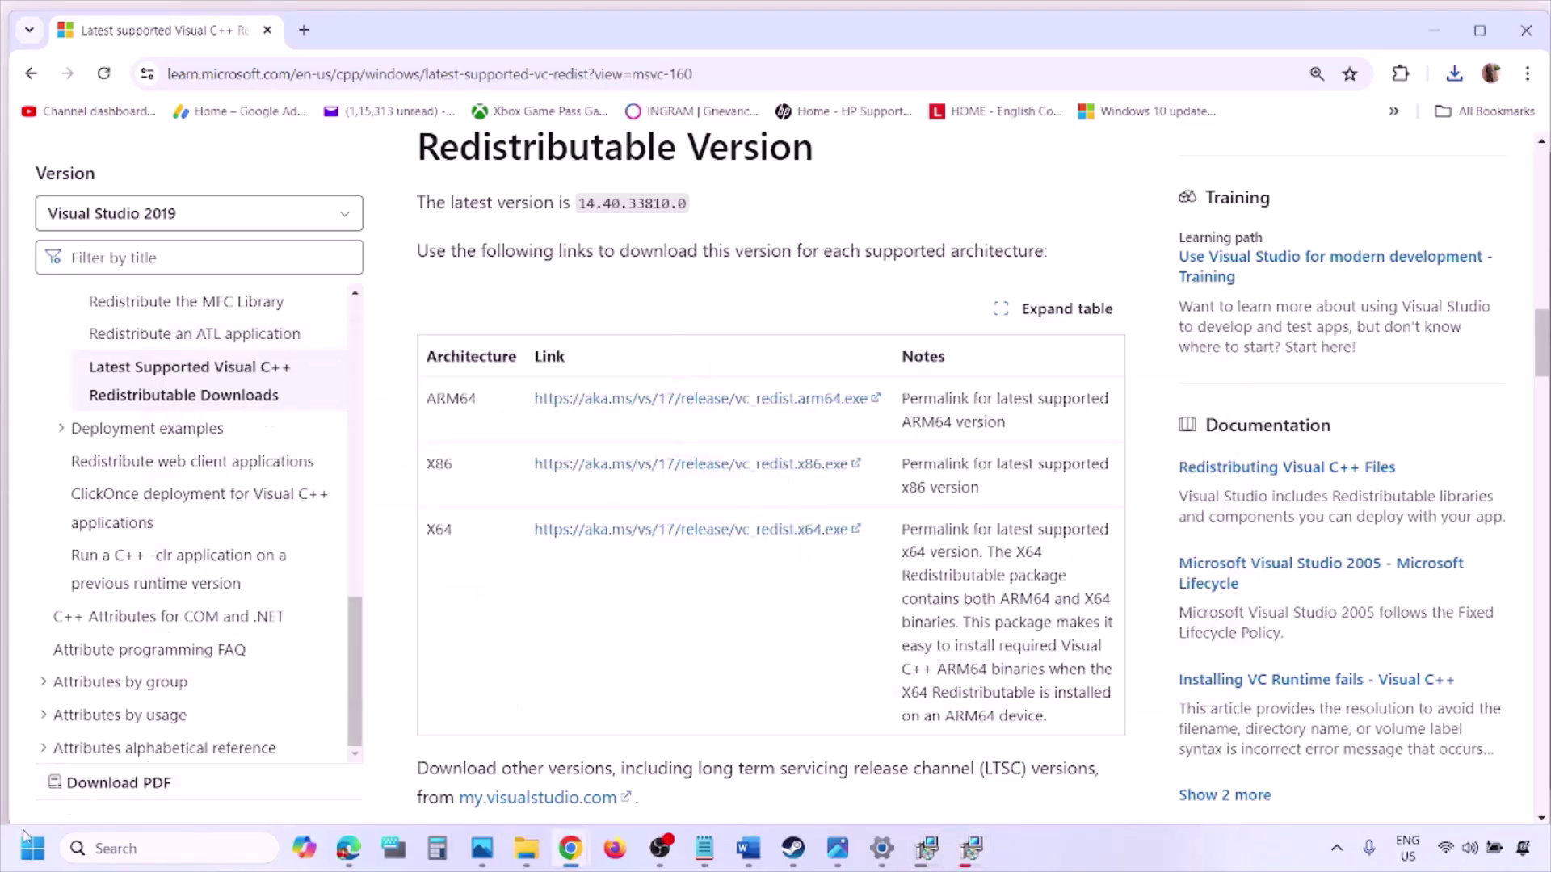
left_click(25, 860)
Dismiss the power options, bring Word forward at Step 9, and maximize the document.
left_click(587, 778)
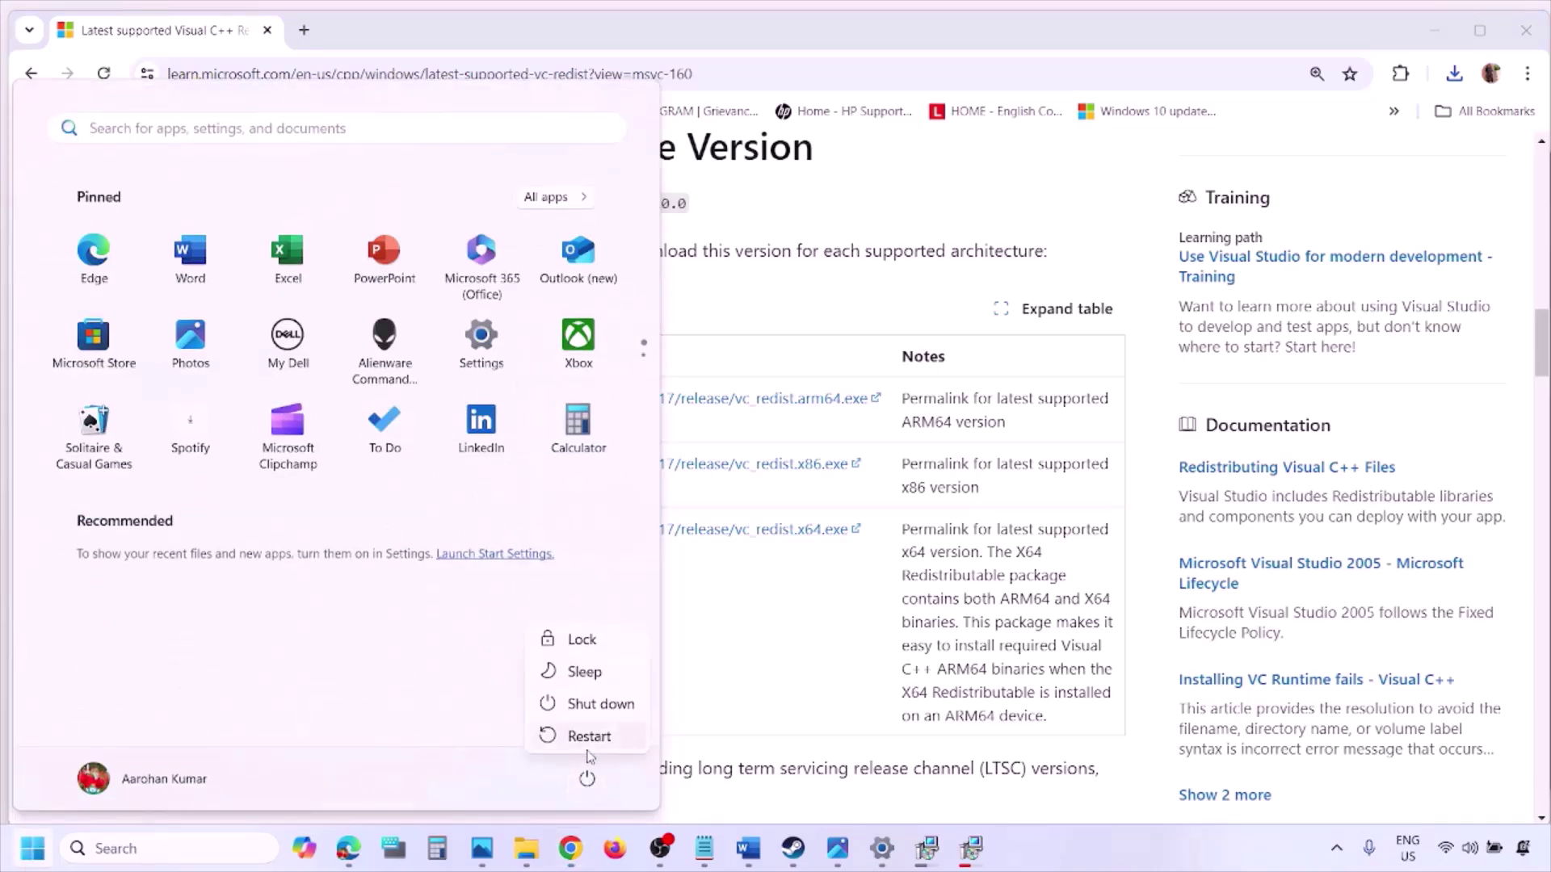
left_click(802, 686)
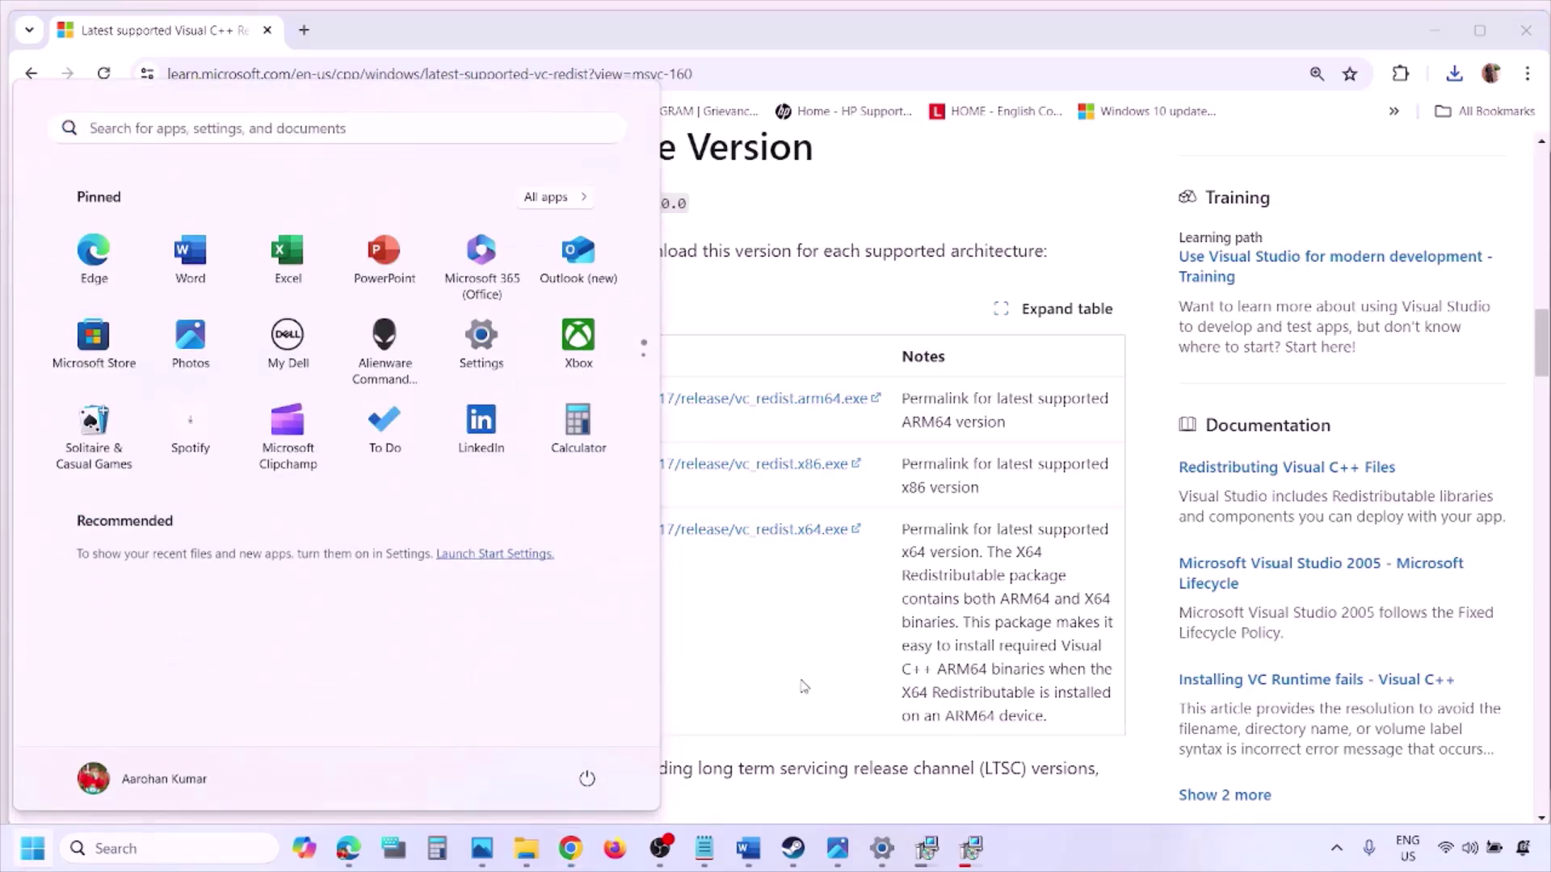
left_click(803, 687)
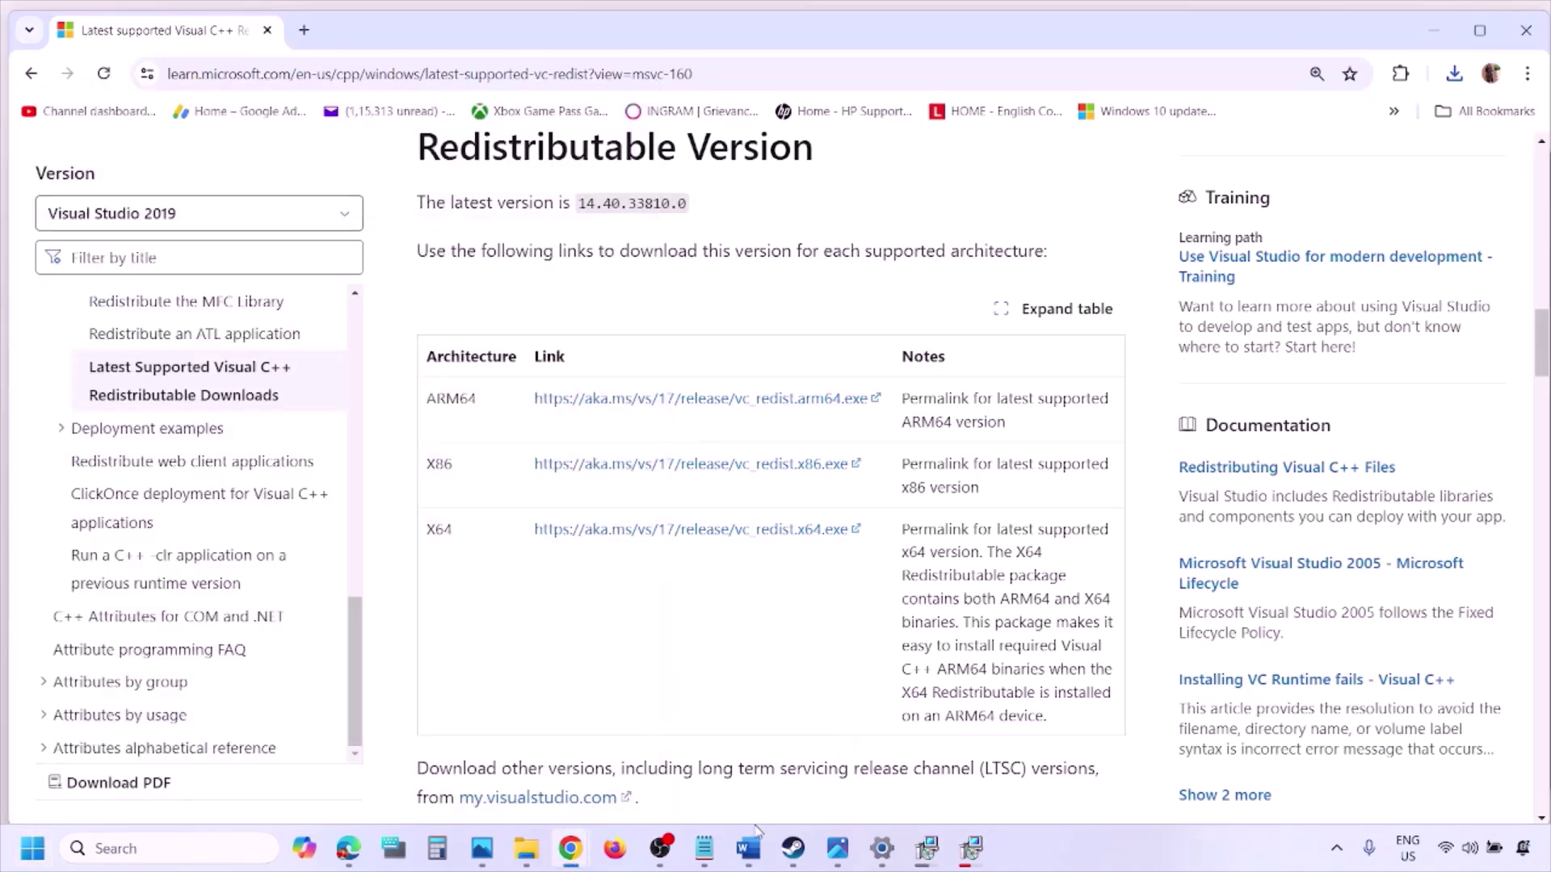
left_click(748, 848)
scroll(664, 548, "down", 3)
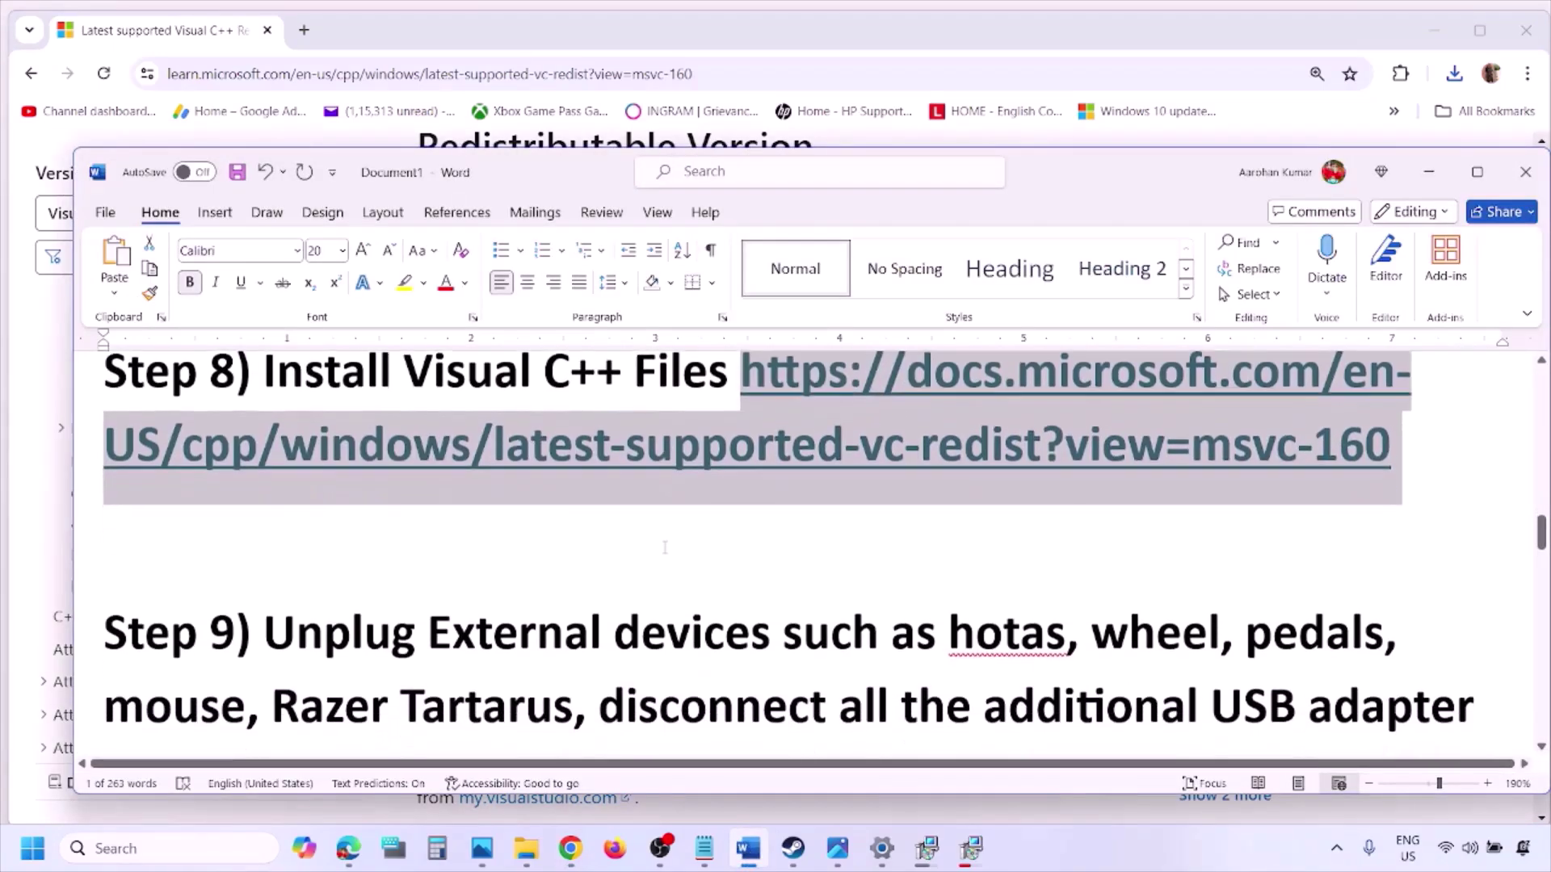
scroll(665, 548, "down", 2)
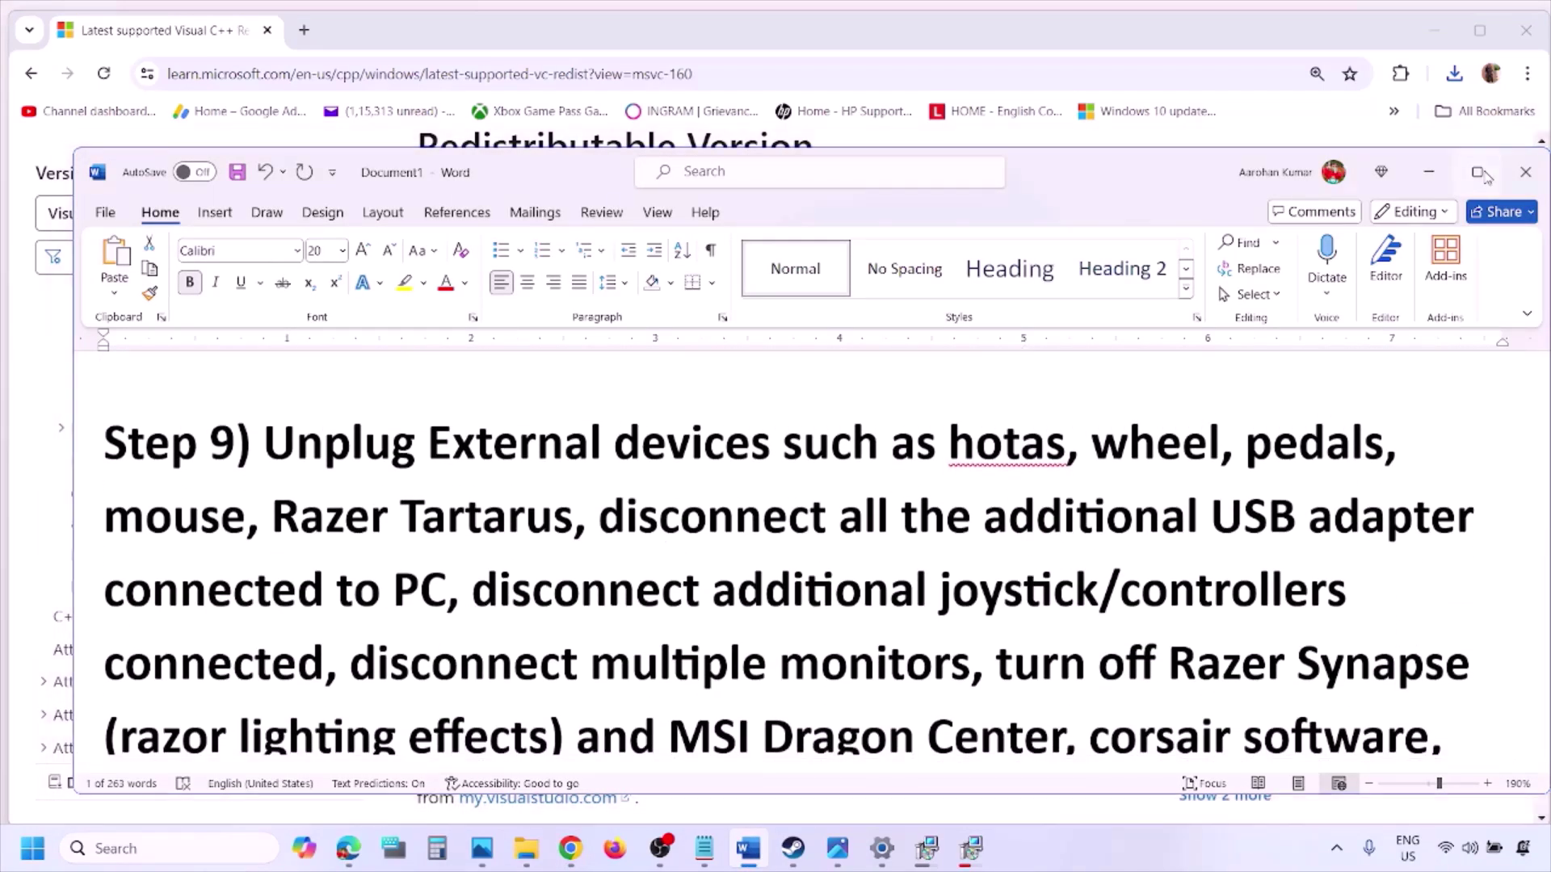
left_click(1479, 172)
Highlight the instructions to unplug external devices, extra controllers and multiple monitors.
left_click_drag(196, 299, 1151, 372)
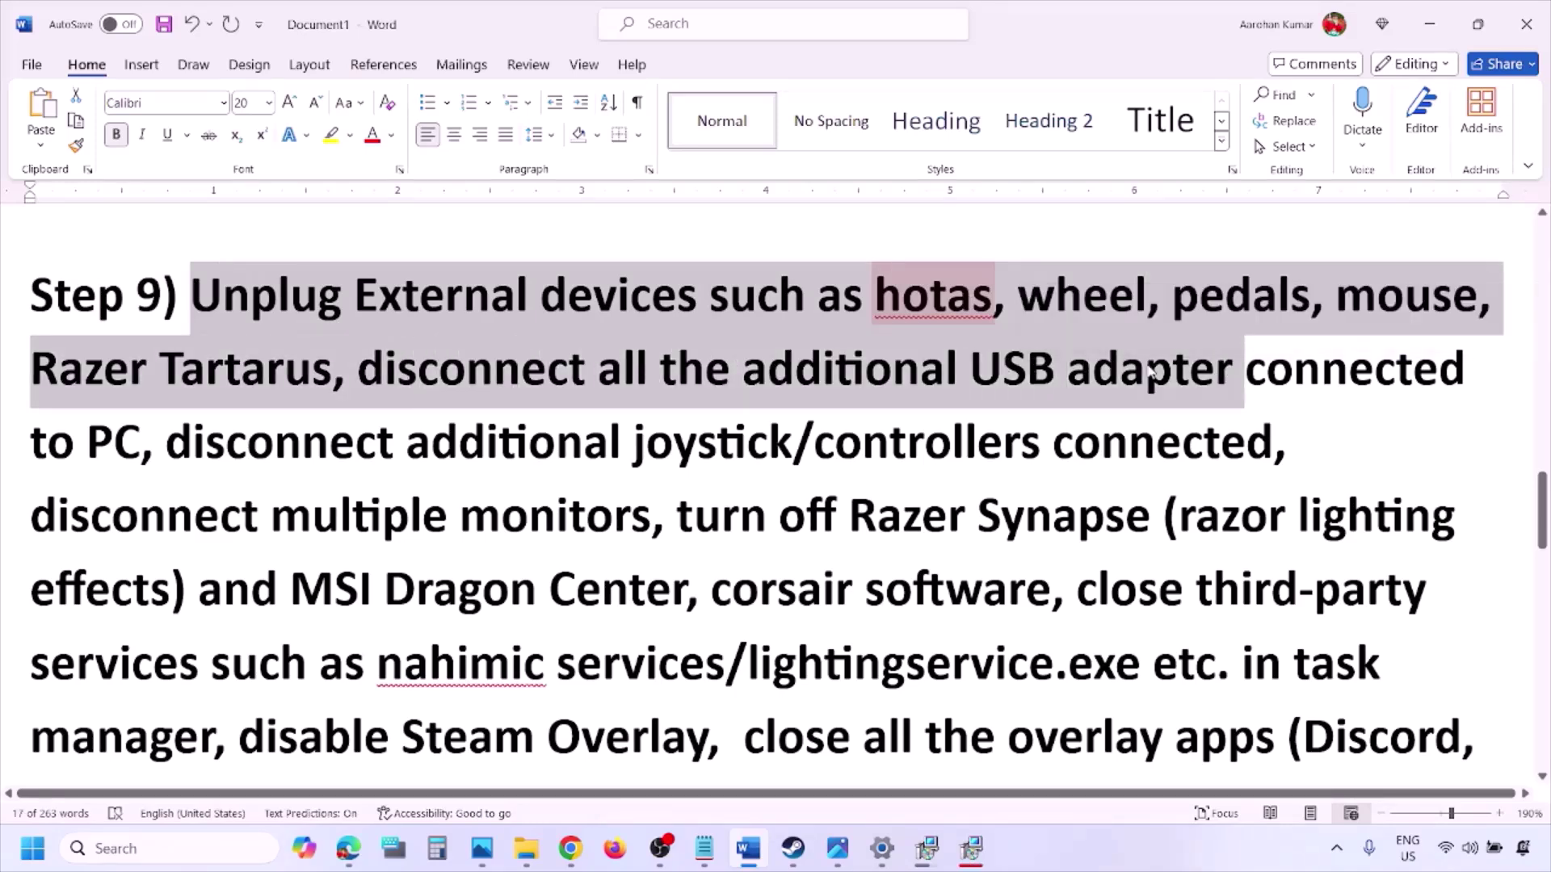
left_click(686, 398)
left_click_drag(177, 440, 1079, 454)
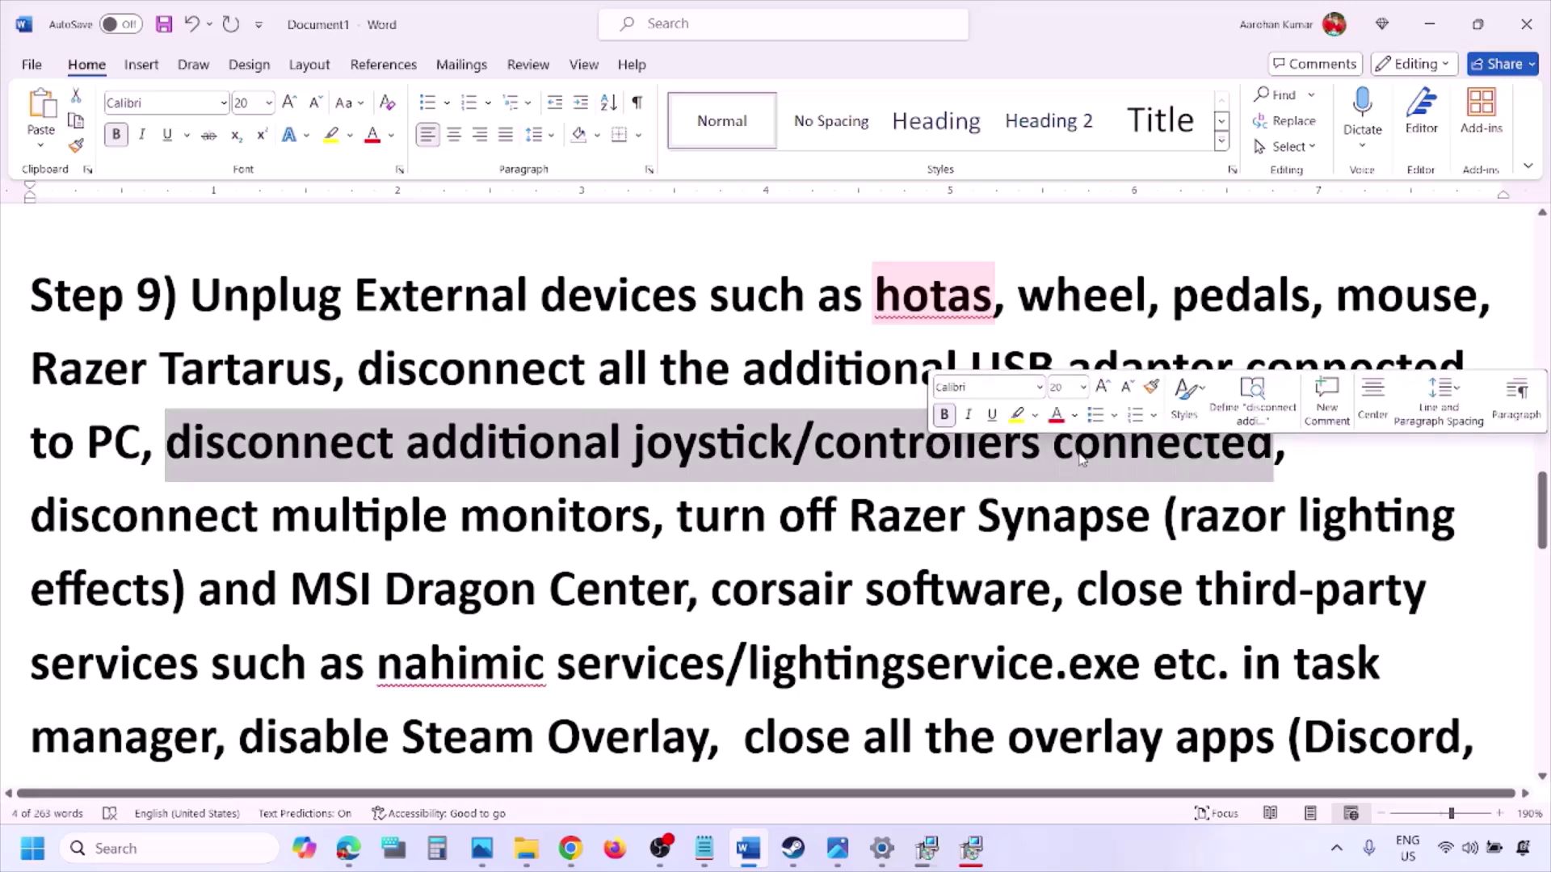
left_click(1032, 485)
left_click_drag(52, 519, 539, 521)
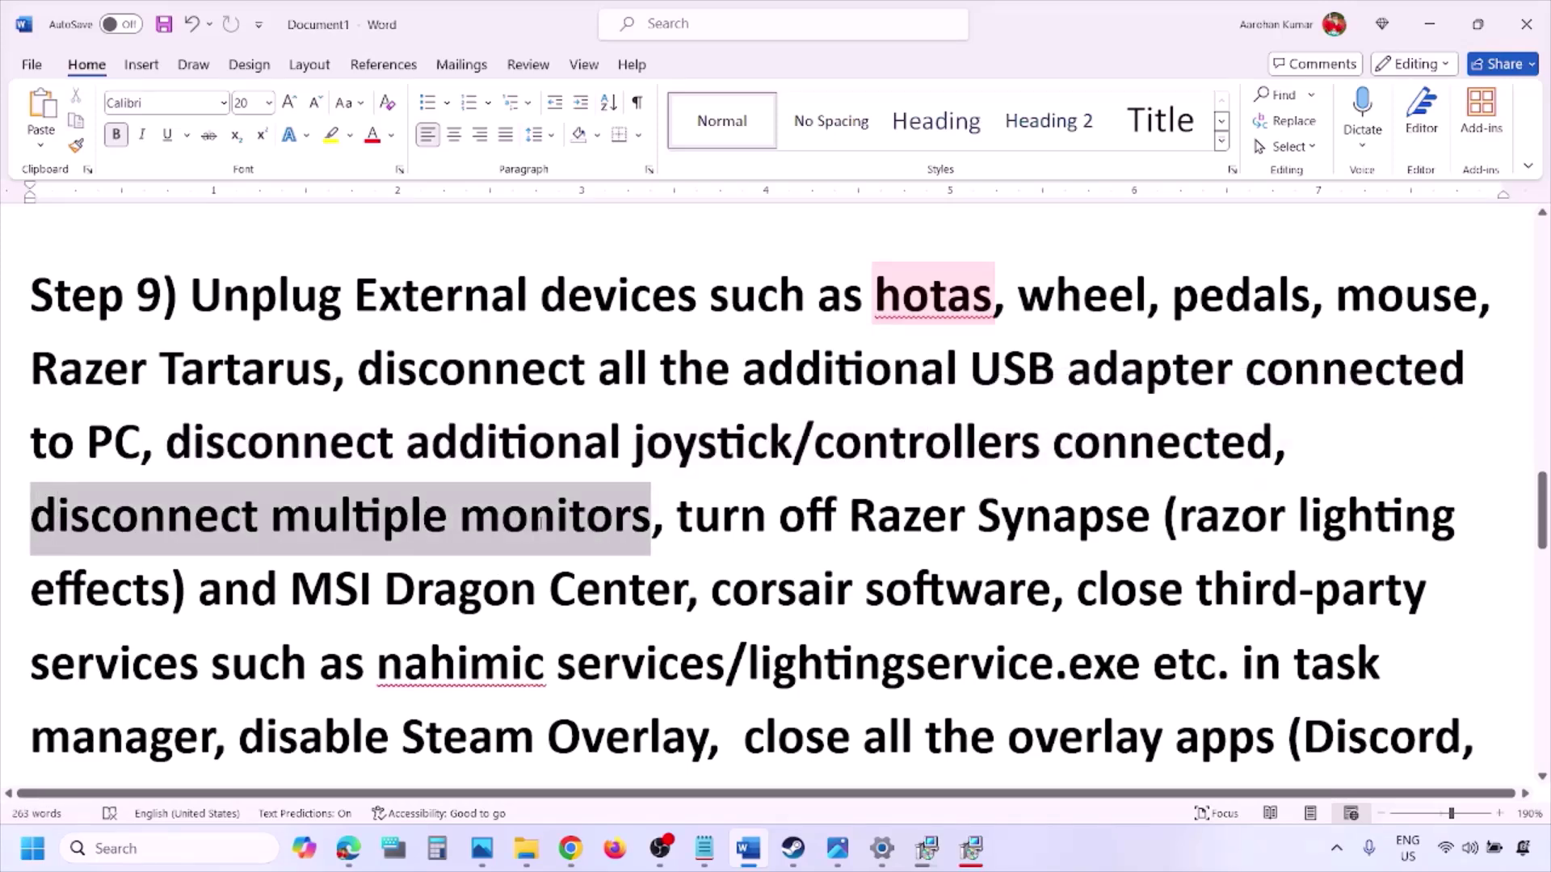
Highlight the Razer Synapse/third-party services and disable Steam Overlay instructions.
scroll(683, 426, "down", 1)
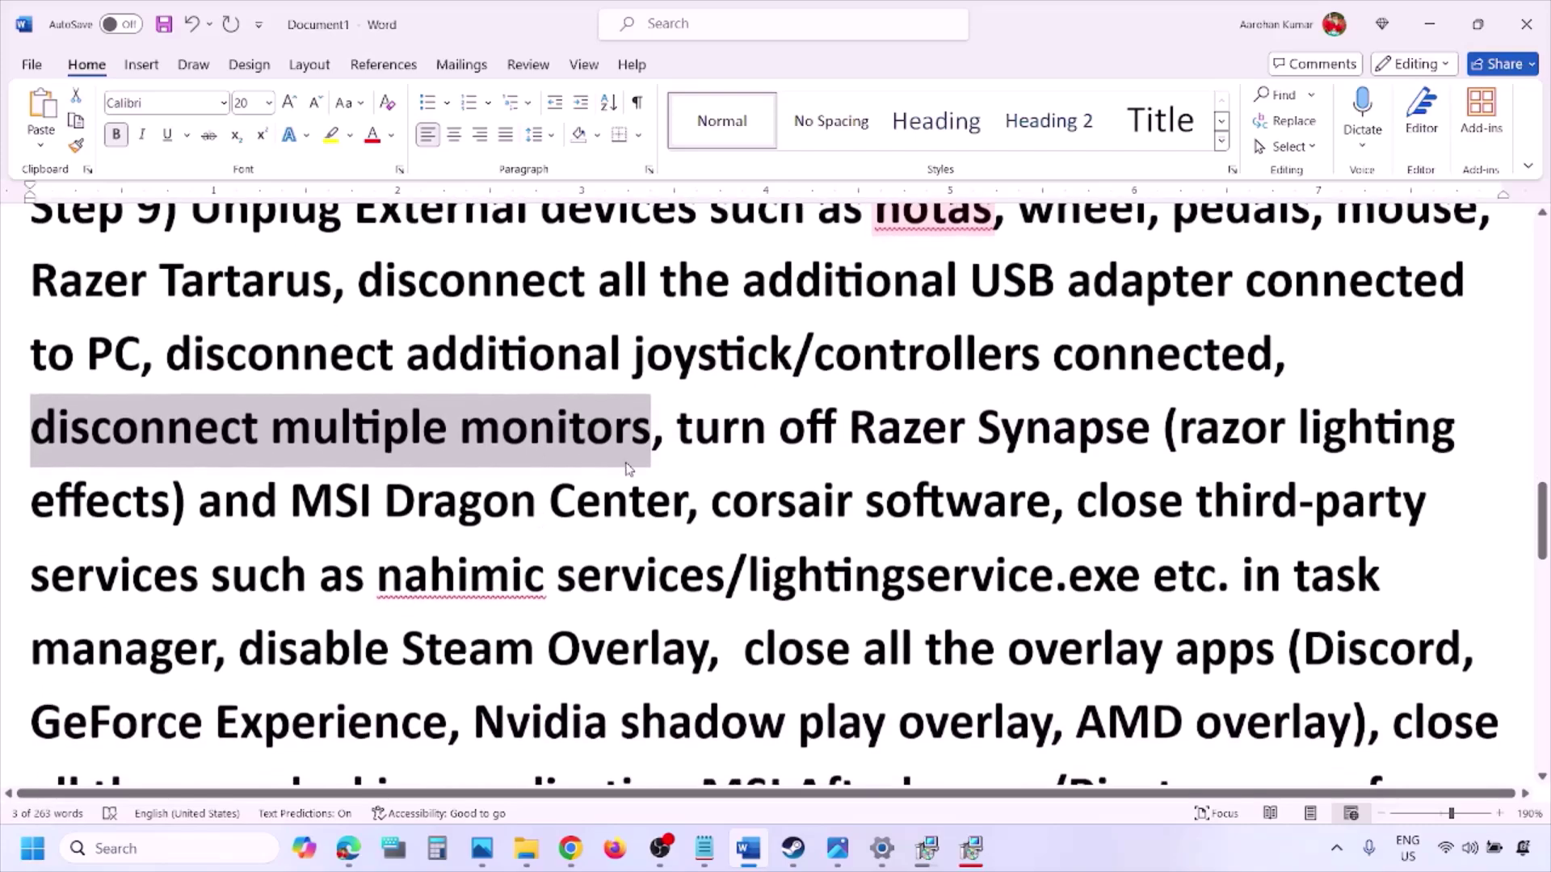
left_click_drag(683, 425, 216, 651)
scroll(307, 547, "down", 1)
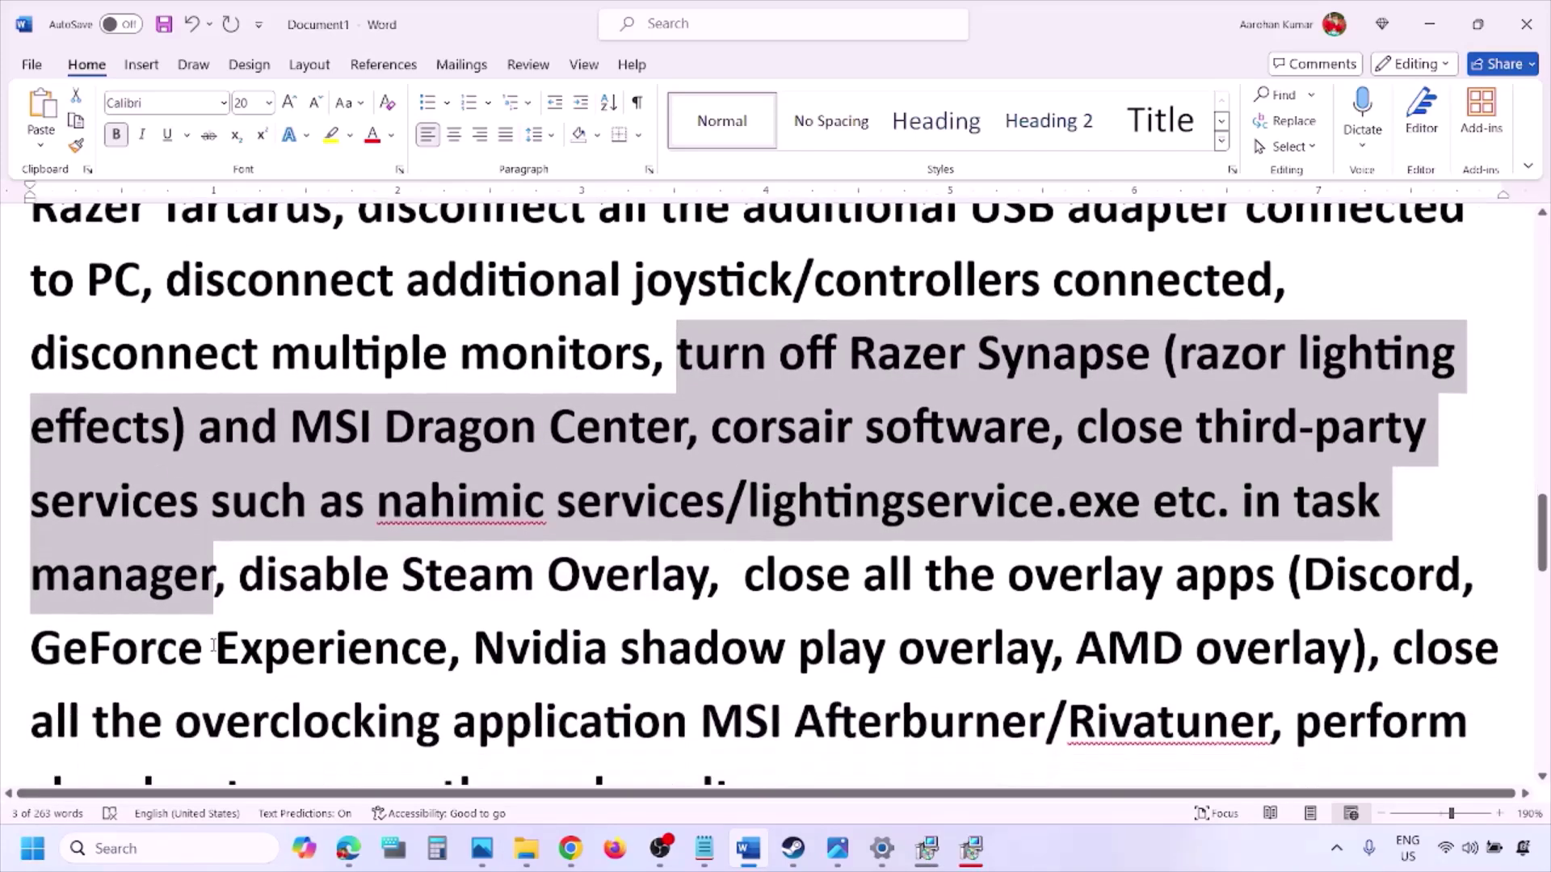
left_click_drag(240, 562, 707, 561)
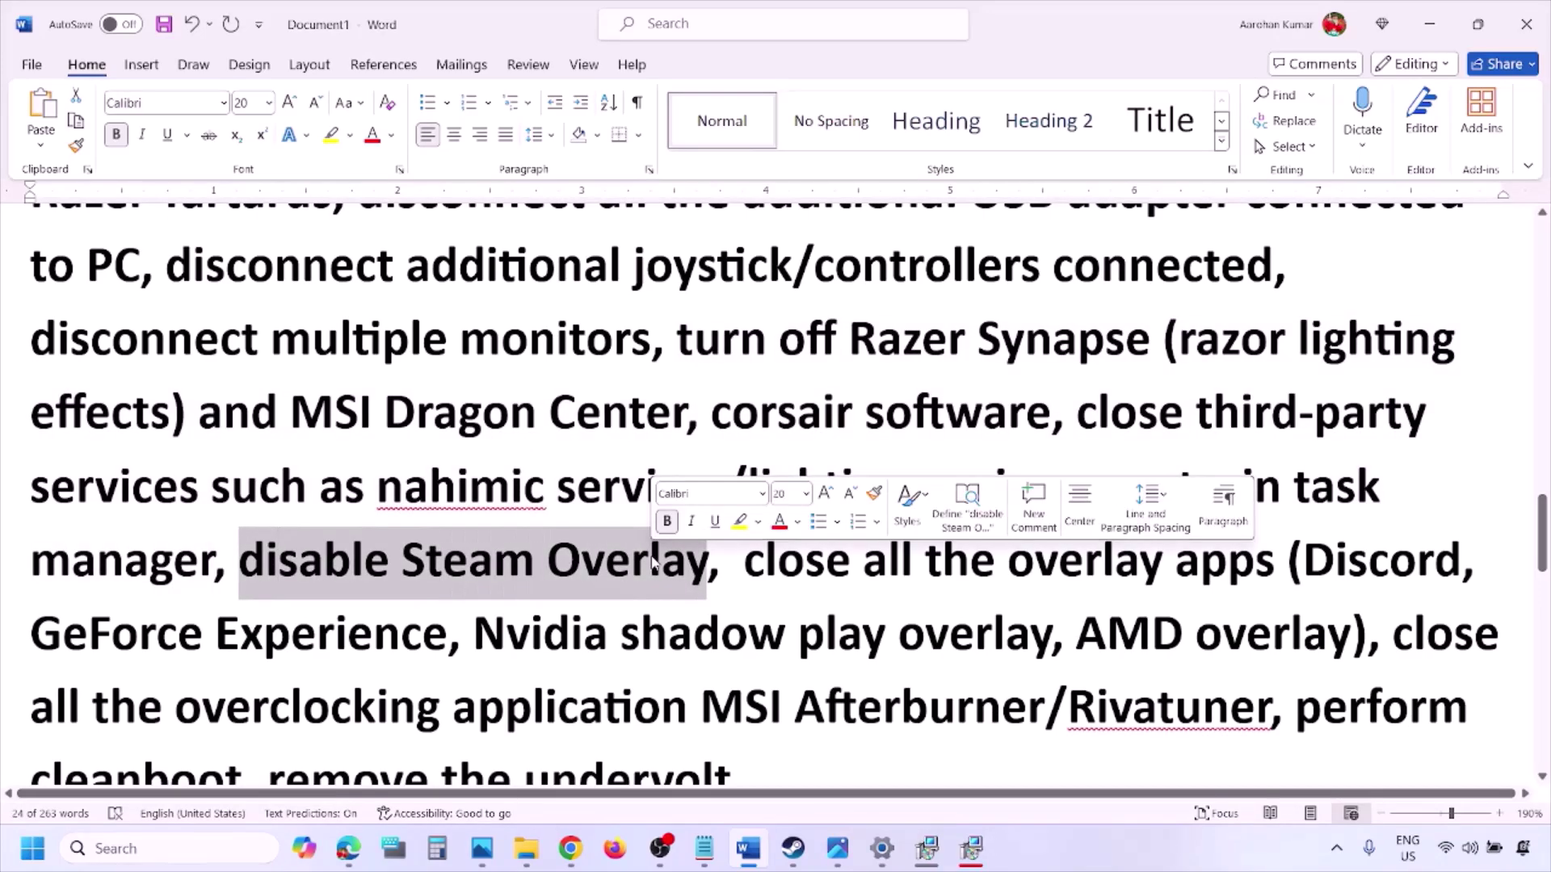
left_click(1072, 858)
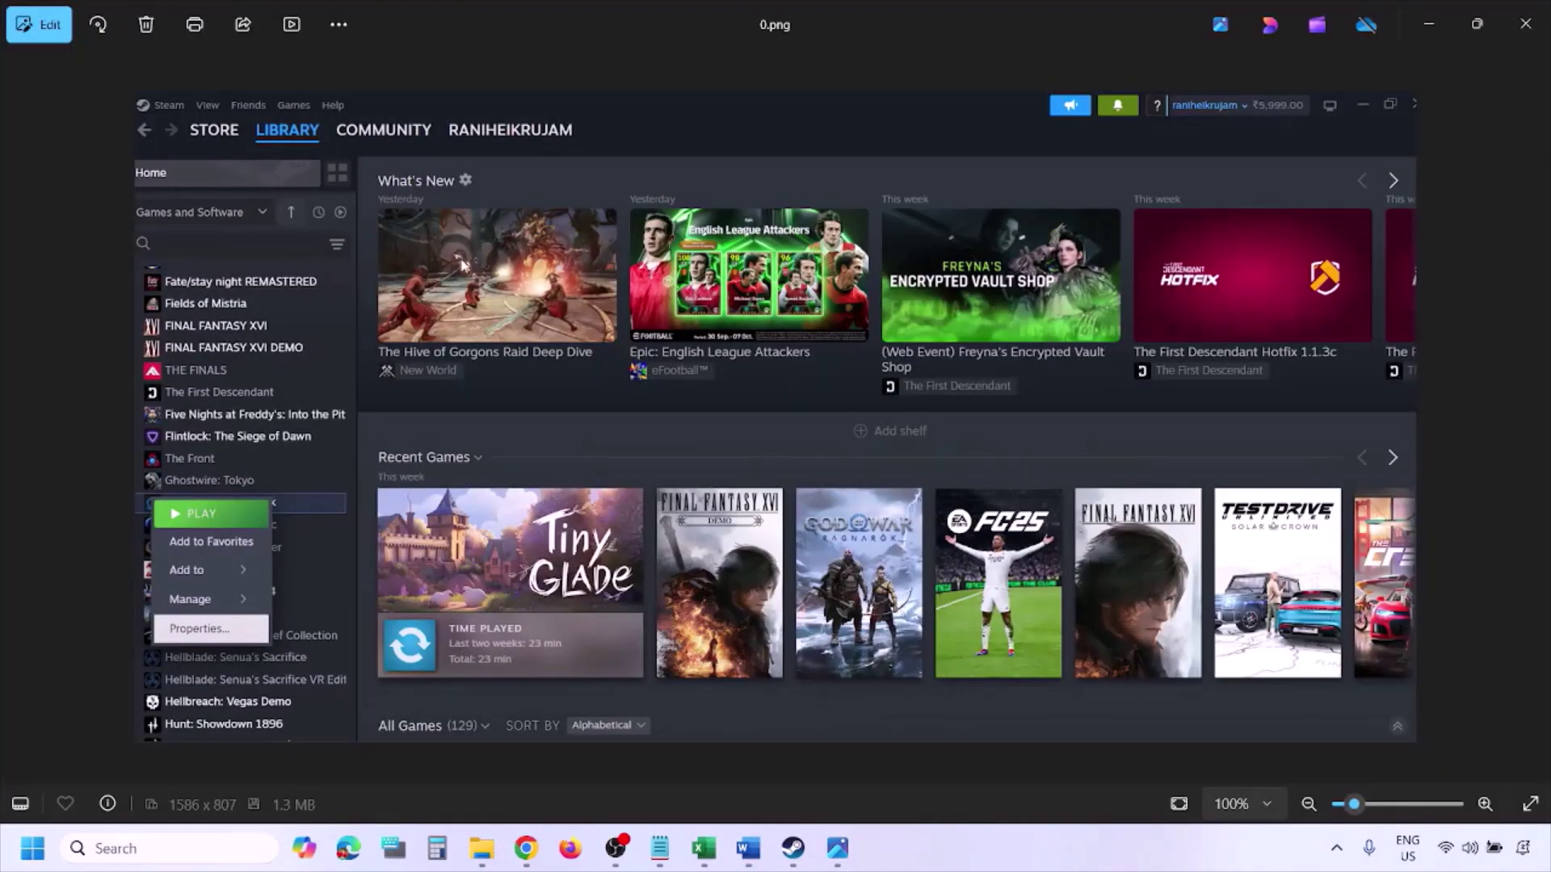
Zoom the Steam screenshot in and back to 100%, then move to the Properties-page screenshot.
key("ctrl+plus")
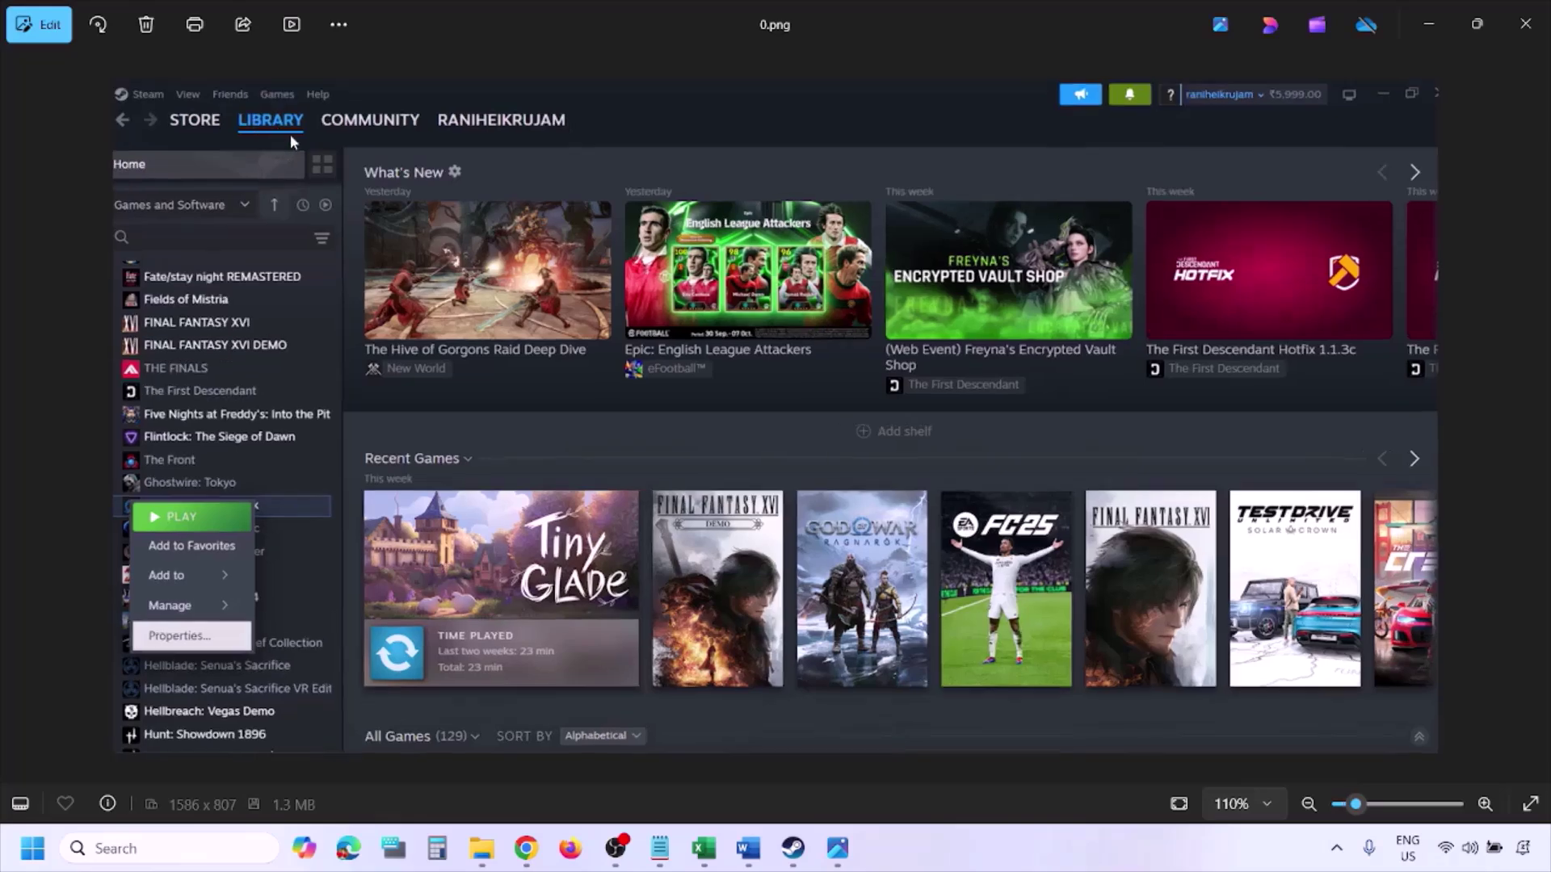
key("ctrl+minus")
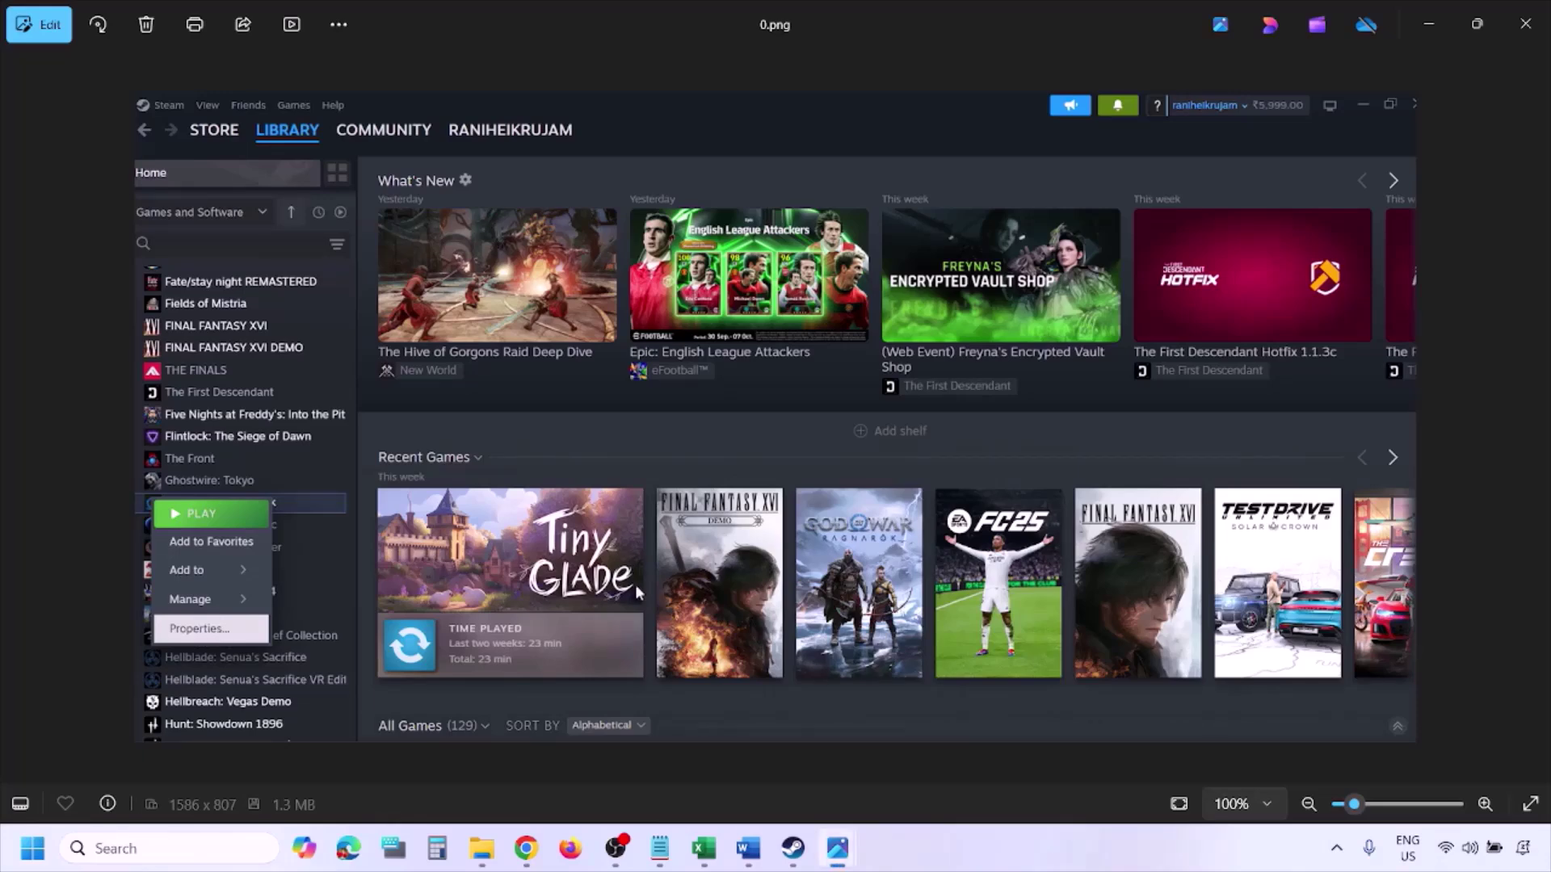
key("Right")
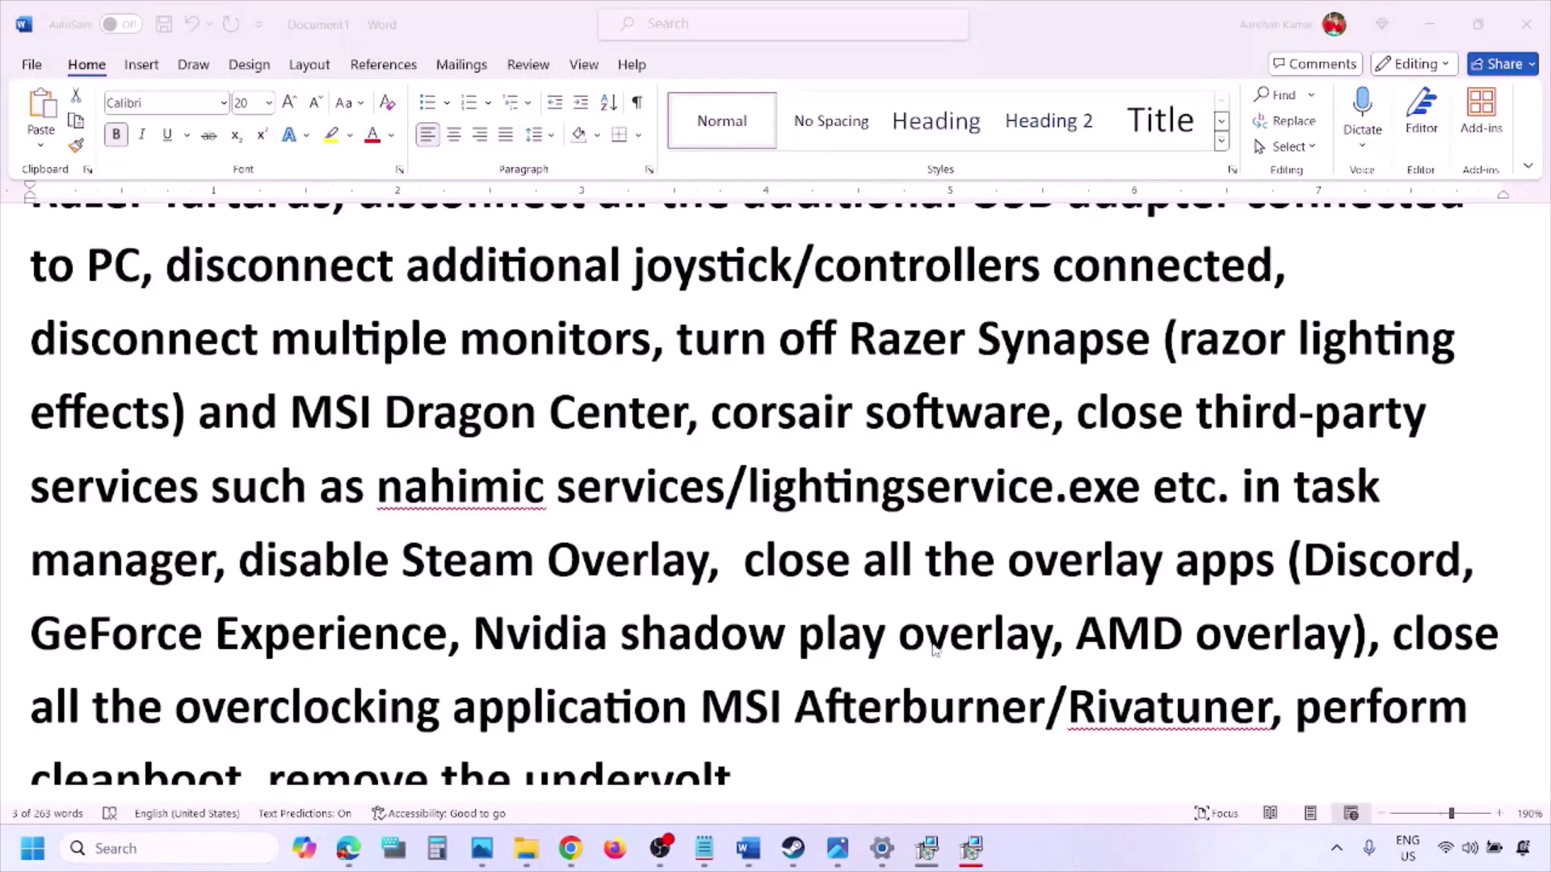
Switch GeForce Experience's In-Game Overlay off, then return to the Word guide.
scroll(933, 647, "down", 3)
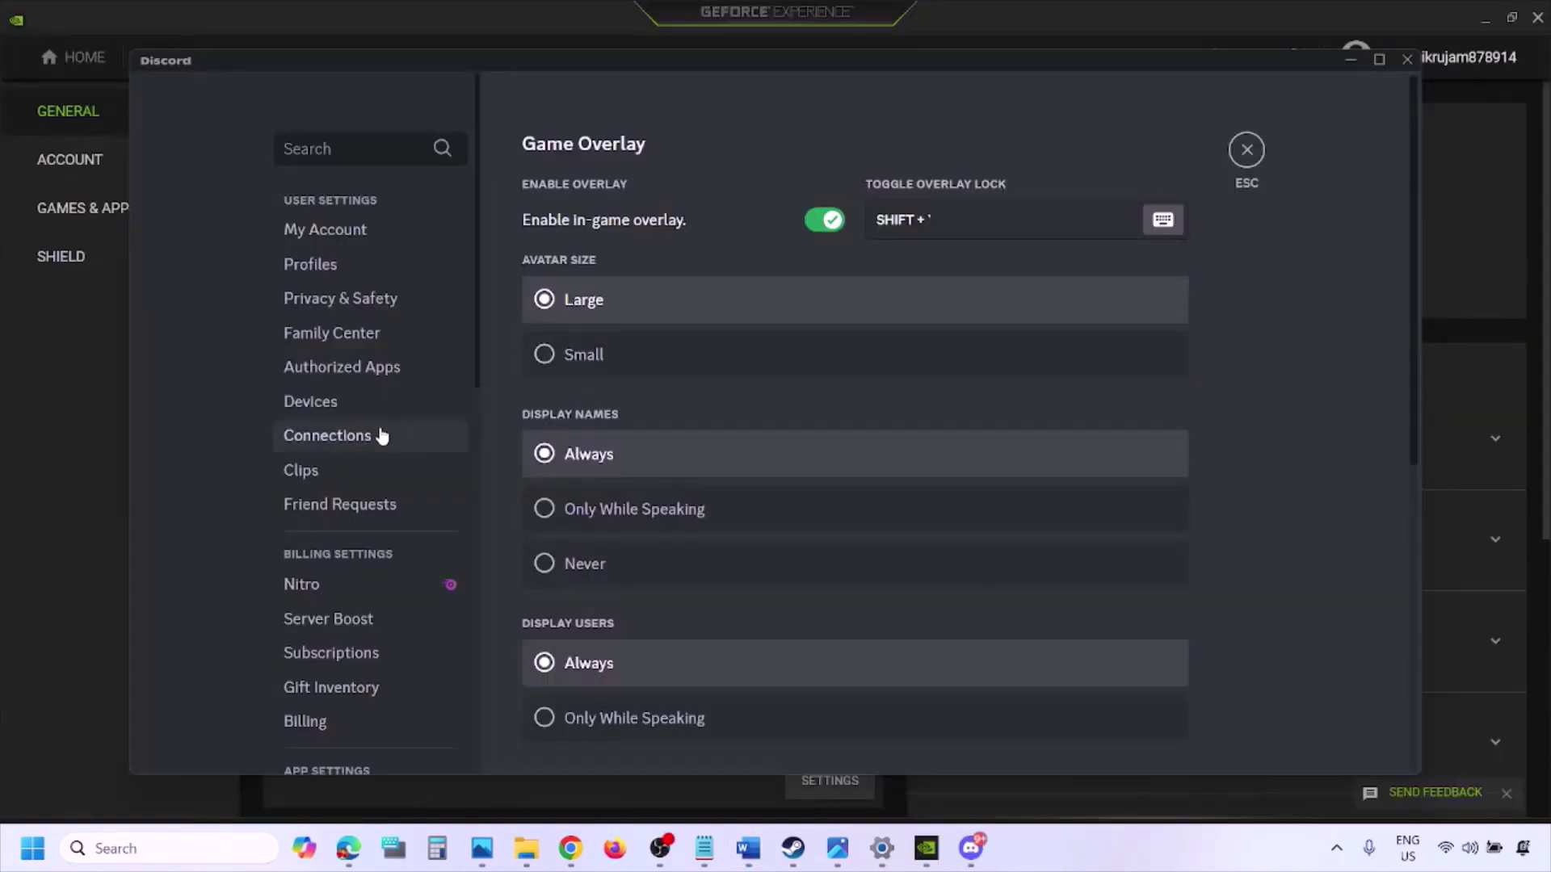
scroll(381, 434, "down", 10)
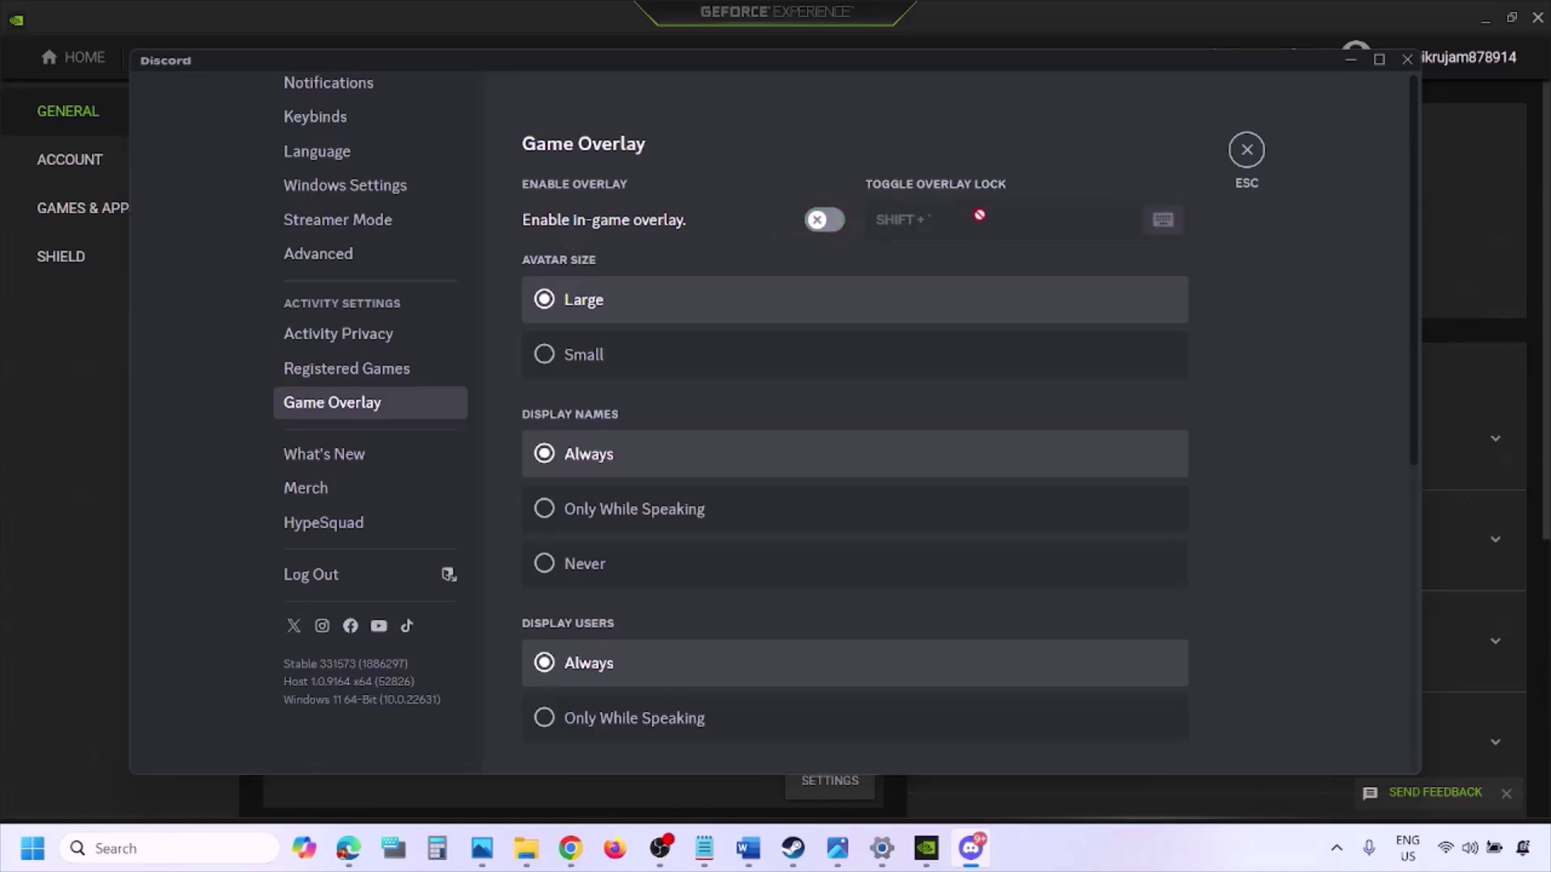
left_click(933, 853)
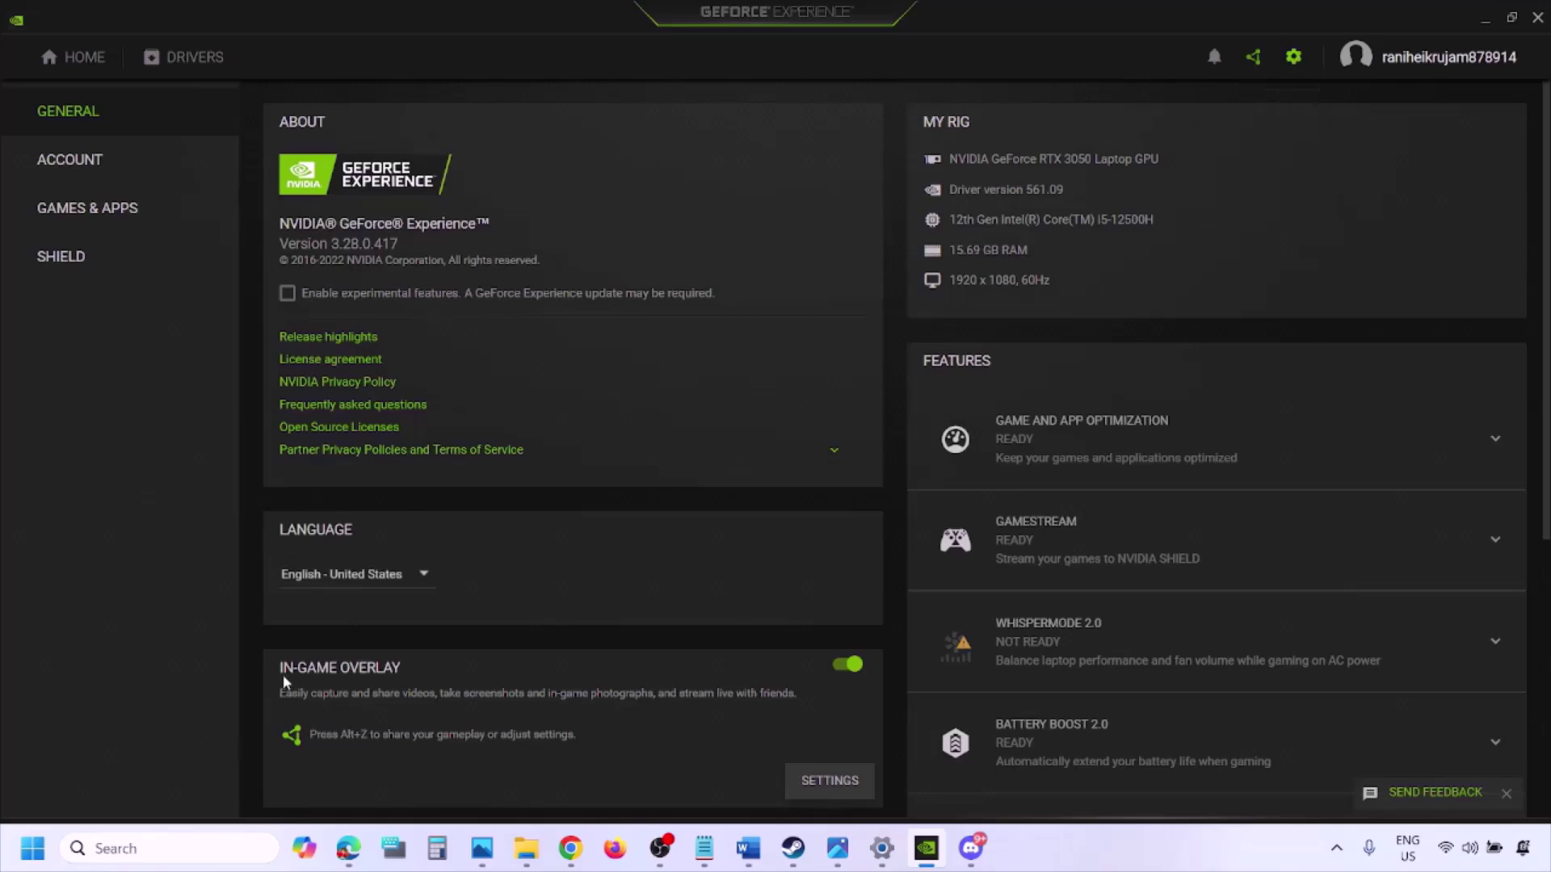
left_click(844, 664)
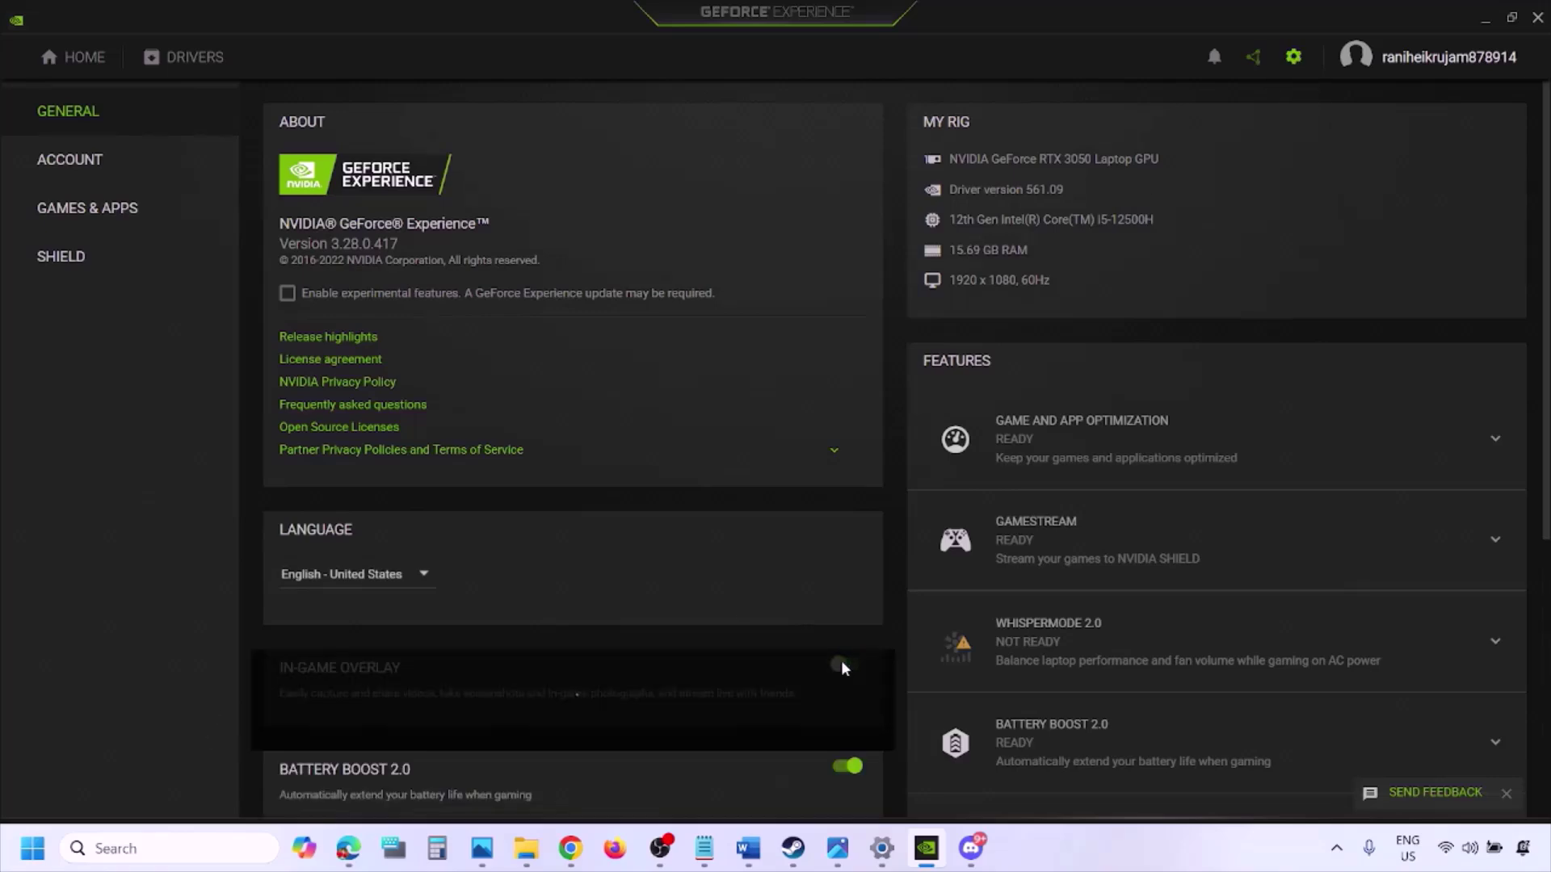
left_click(746, 855)
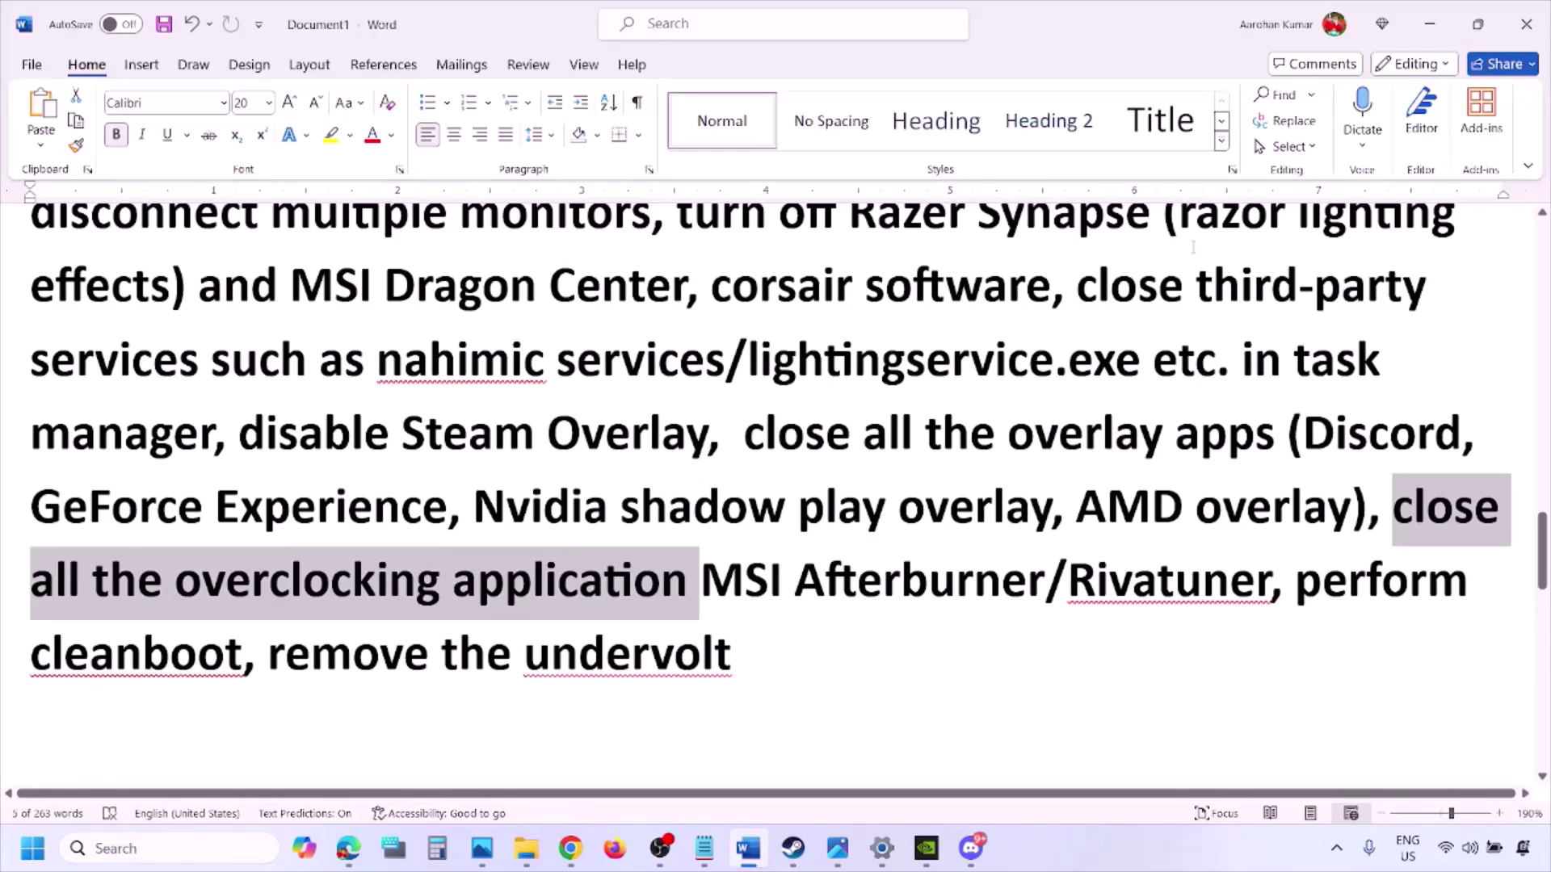
Highlight the guide's phrase about closing all the overlay apps.
scroll(1110, 327, "up", 2)
scroll(843, 455, "down", 2)
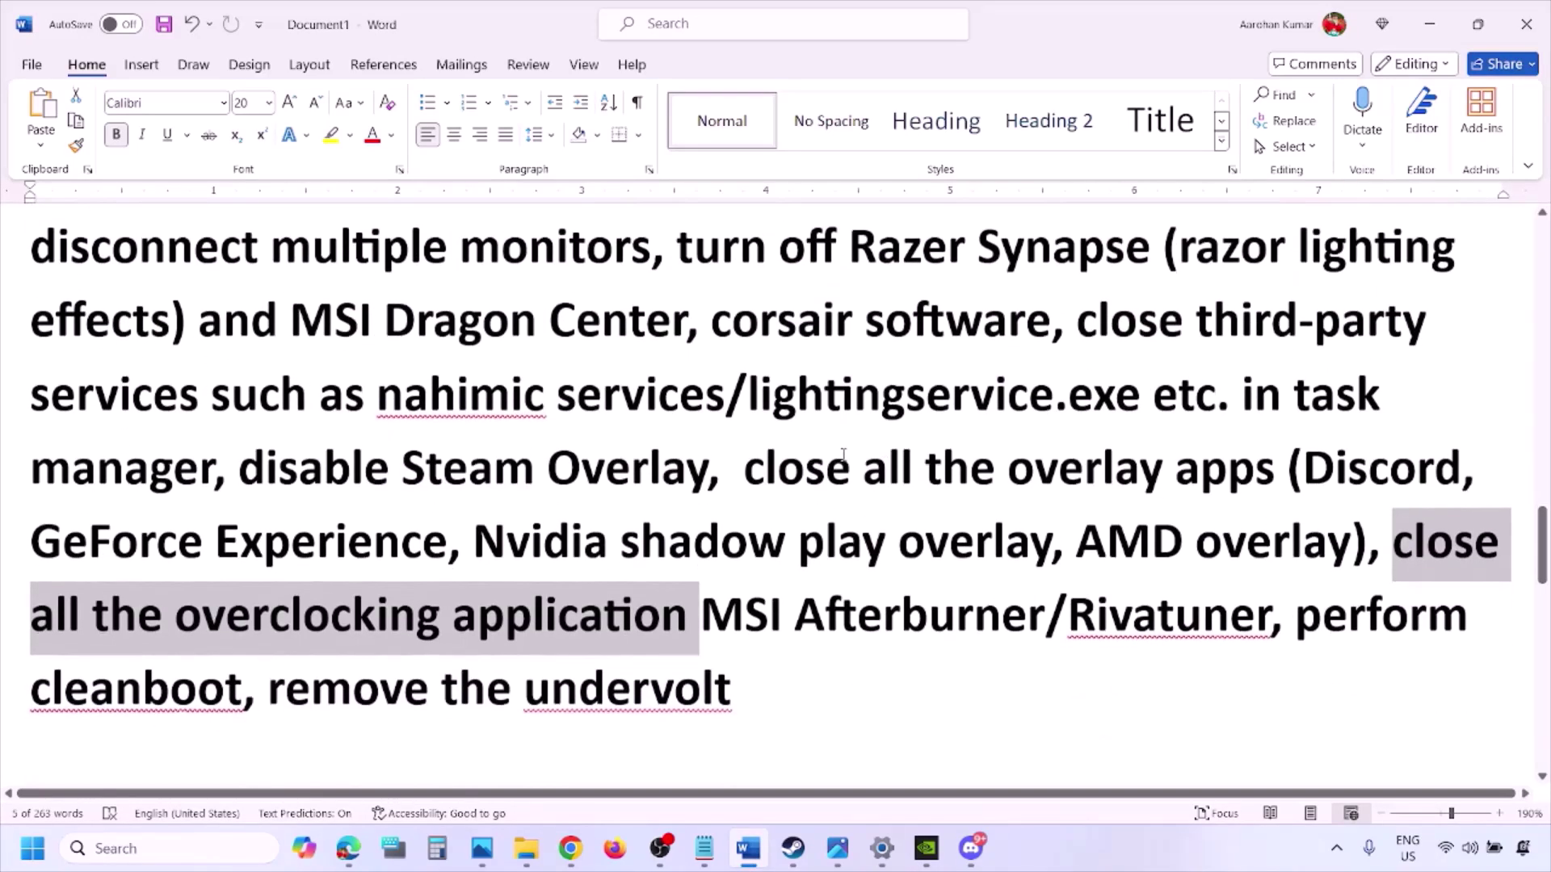
left_click_drag(767, 473, 1210, 485)
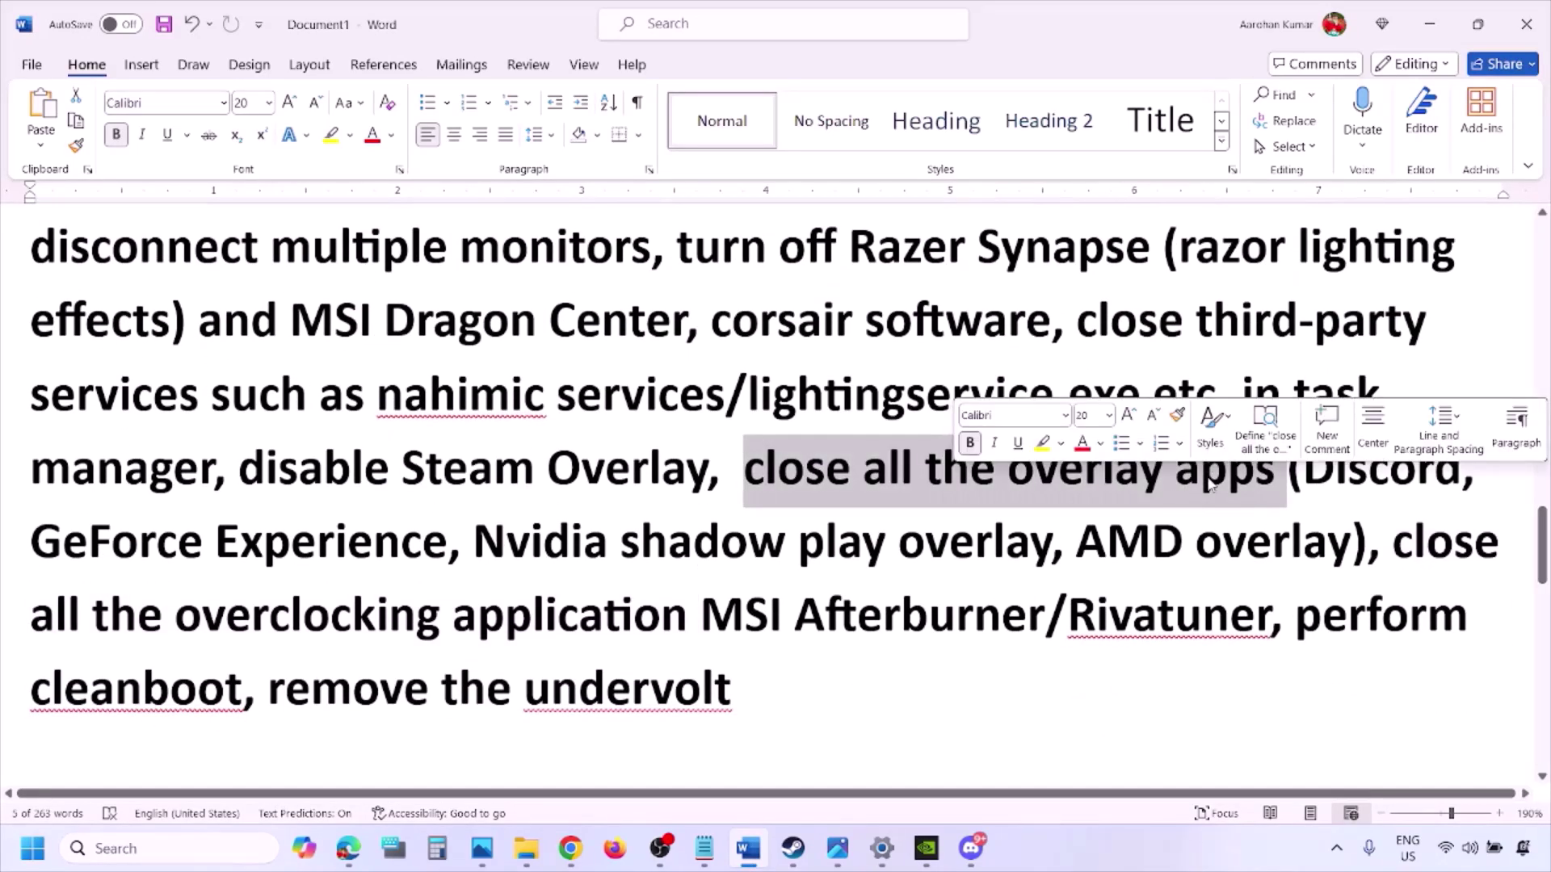
left_click(848, 483)
left_click_drag(747, 473, 1212, 484)
Quit Discord, NVIDIA GeForce Experience, G HUB and the pink app from the hidden-icons tray.
left_click(1344, 864)
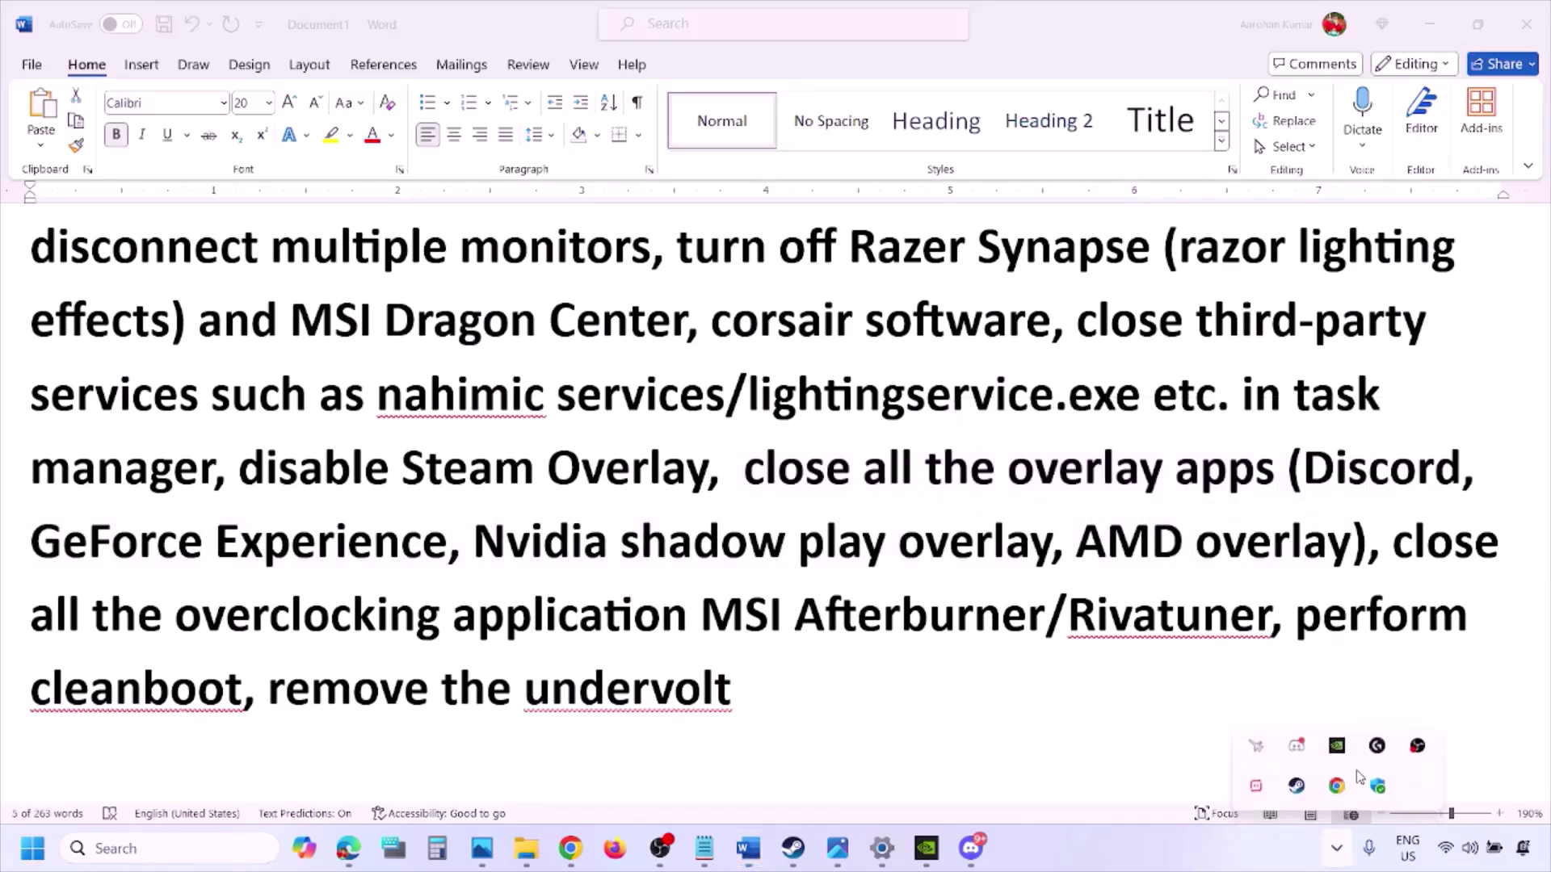
right_click(1296, 747)
left_click(1374, 731)
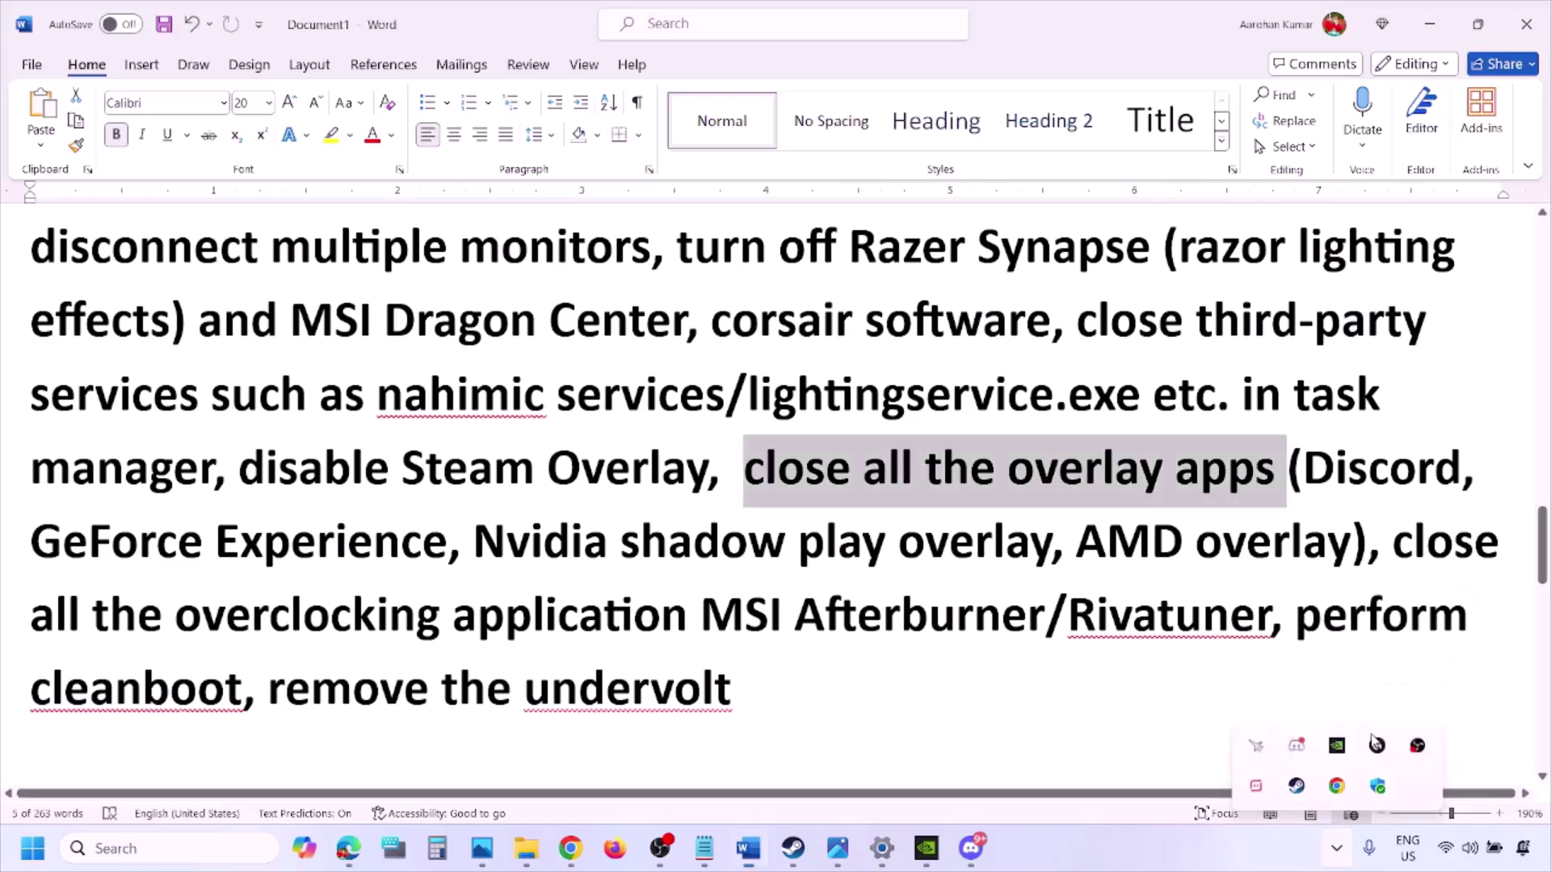
right_click(1292, 751)
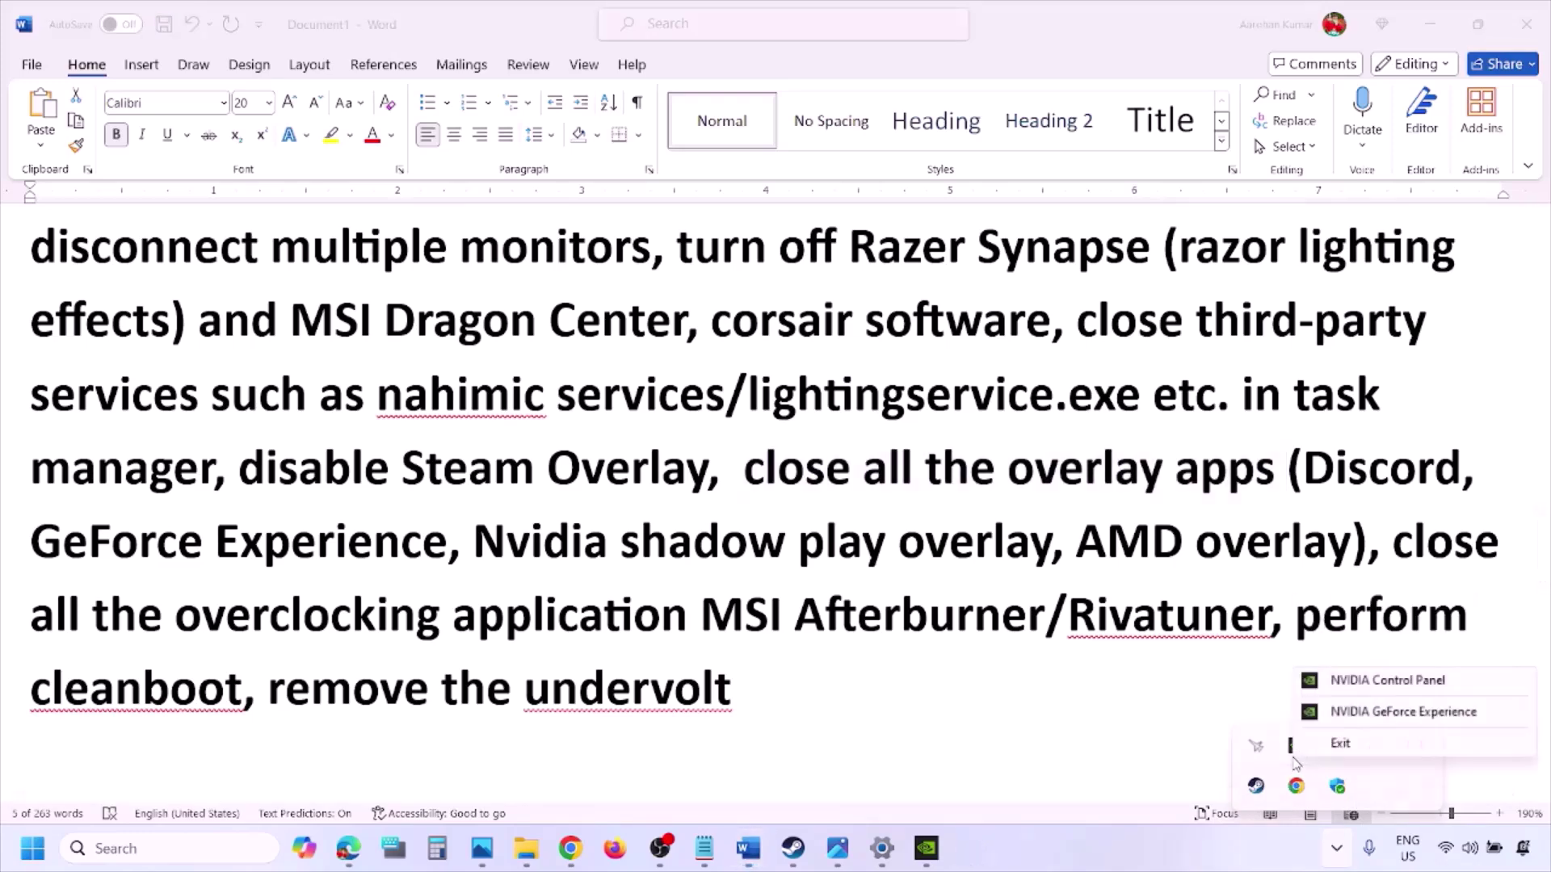
left_click(1344, 744)
right_click(1296, 748)
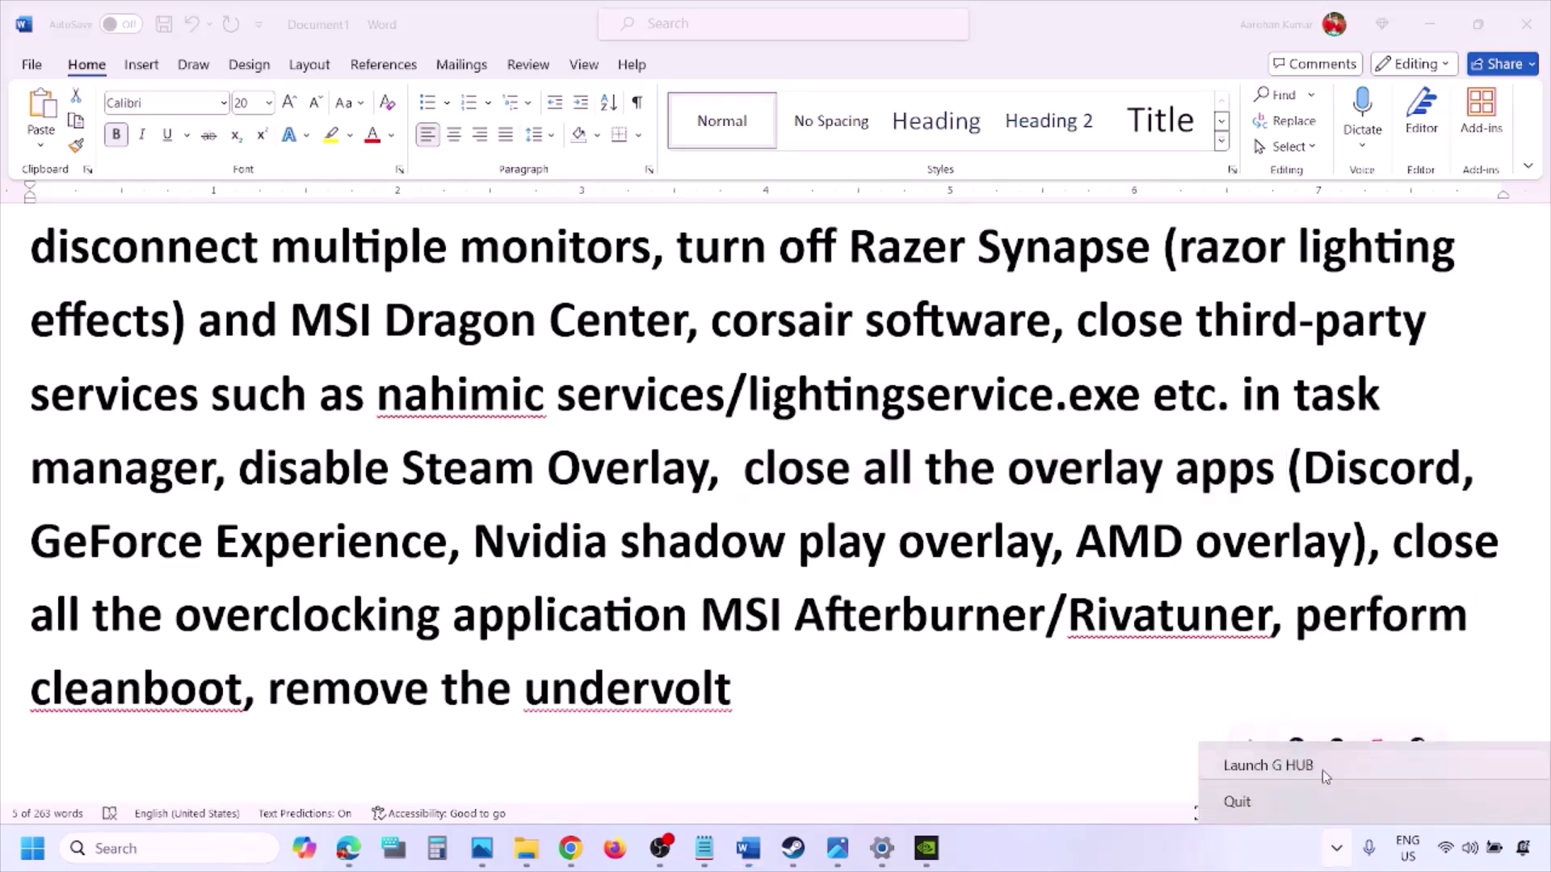
left_click(1272, 803)
left_click_drag(744, 470, 1285, 475)
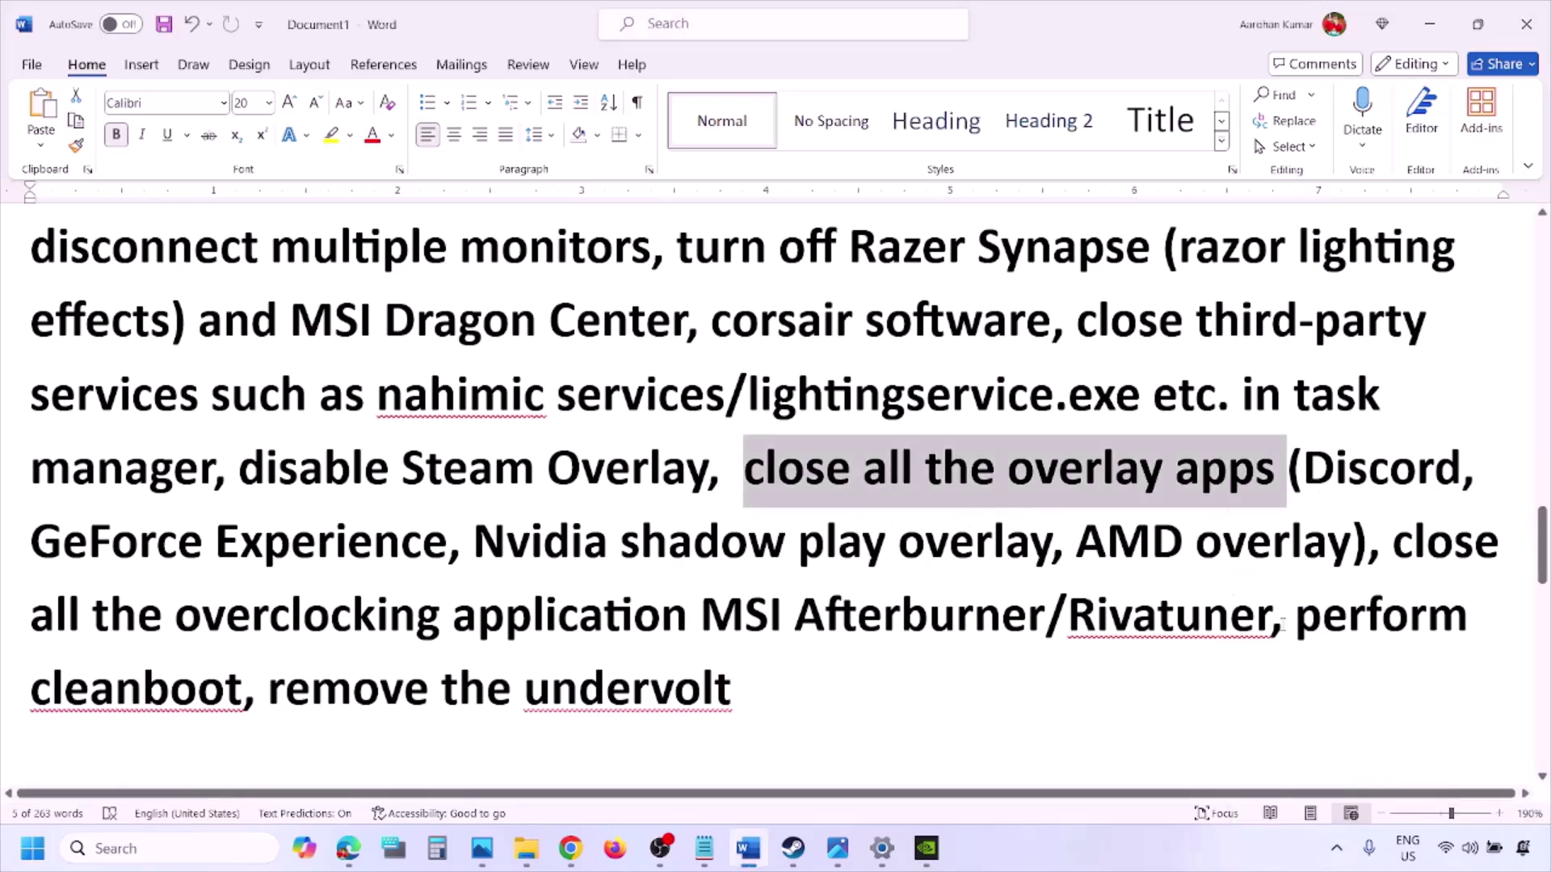
left_click(1336, 848)
right_click(1336, 749)
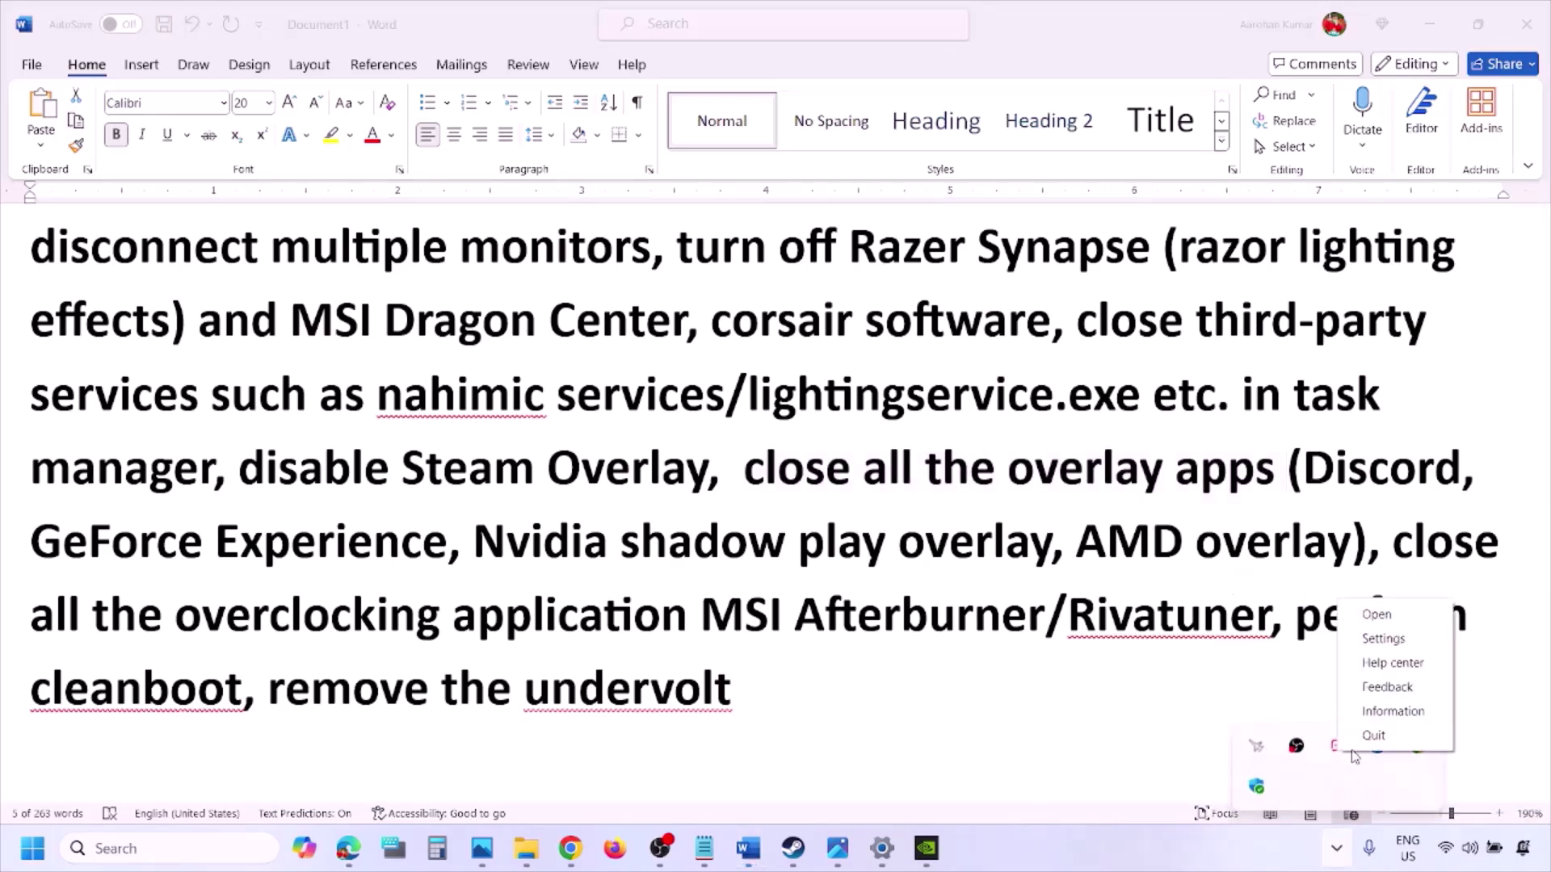
left_click(1373, 739)
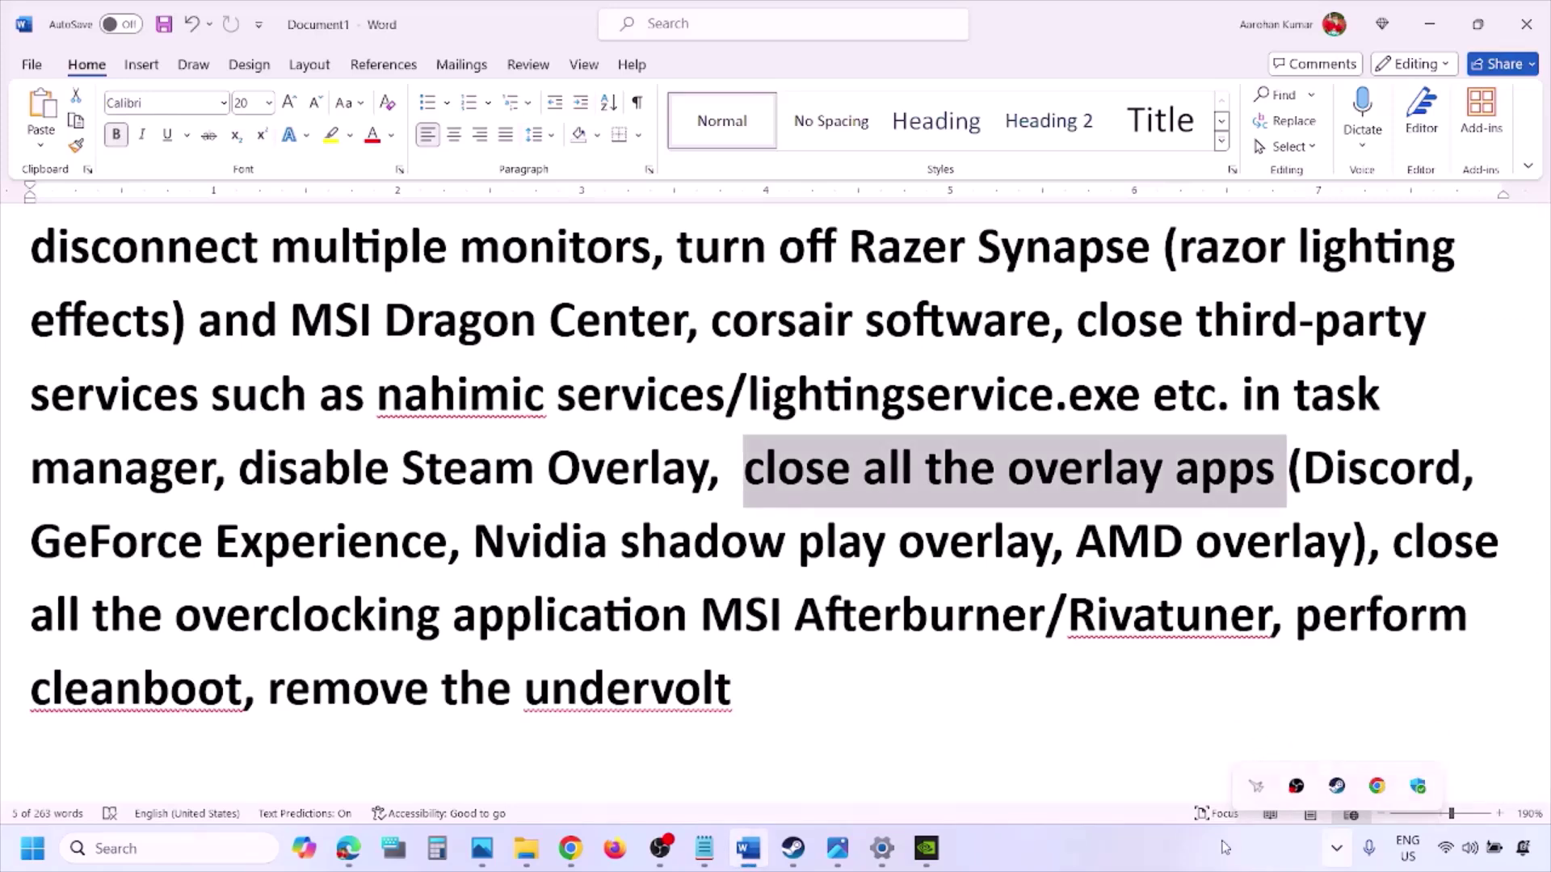
left_click(1337, 848)
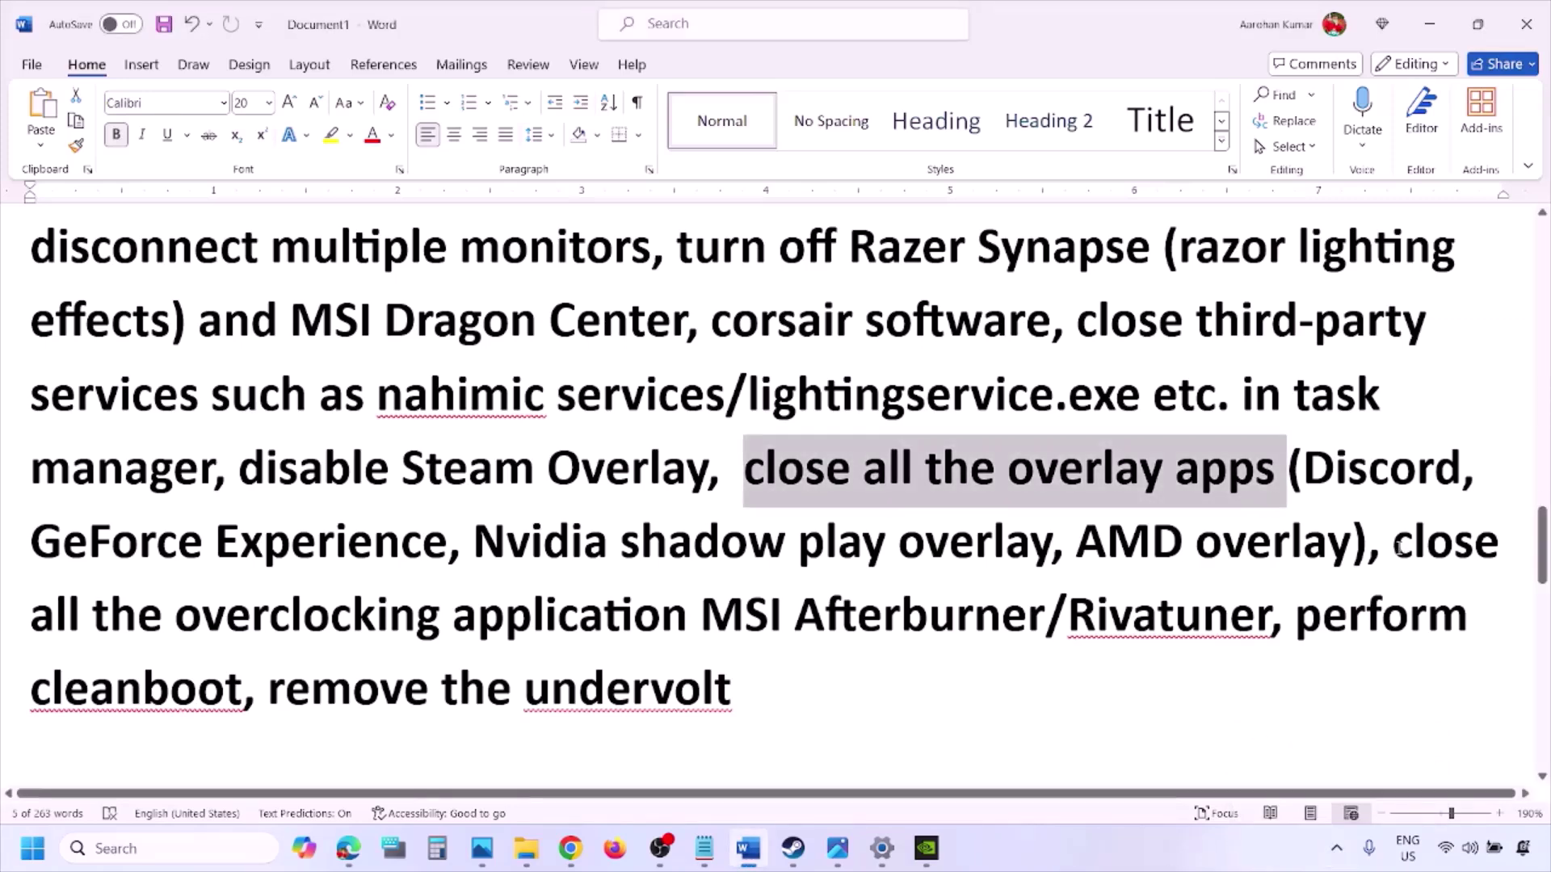
Close MSI Afterburner from the tray and highlight the Rivatuner instruction in Word.
left_click_drag(1394, 543, 744, 618)
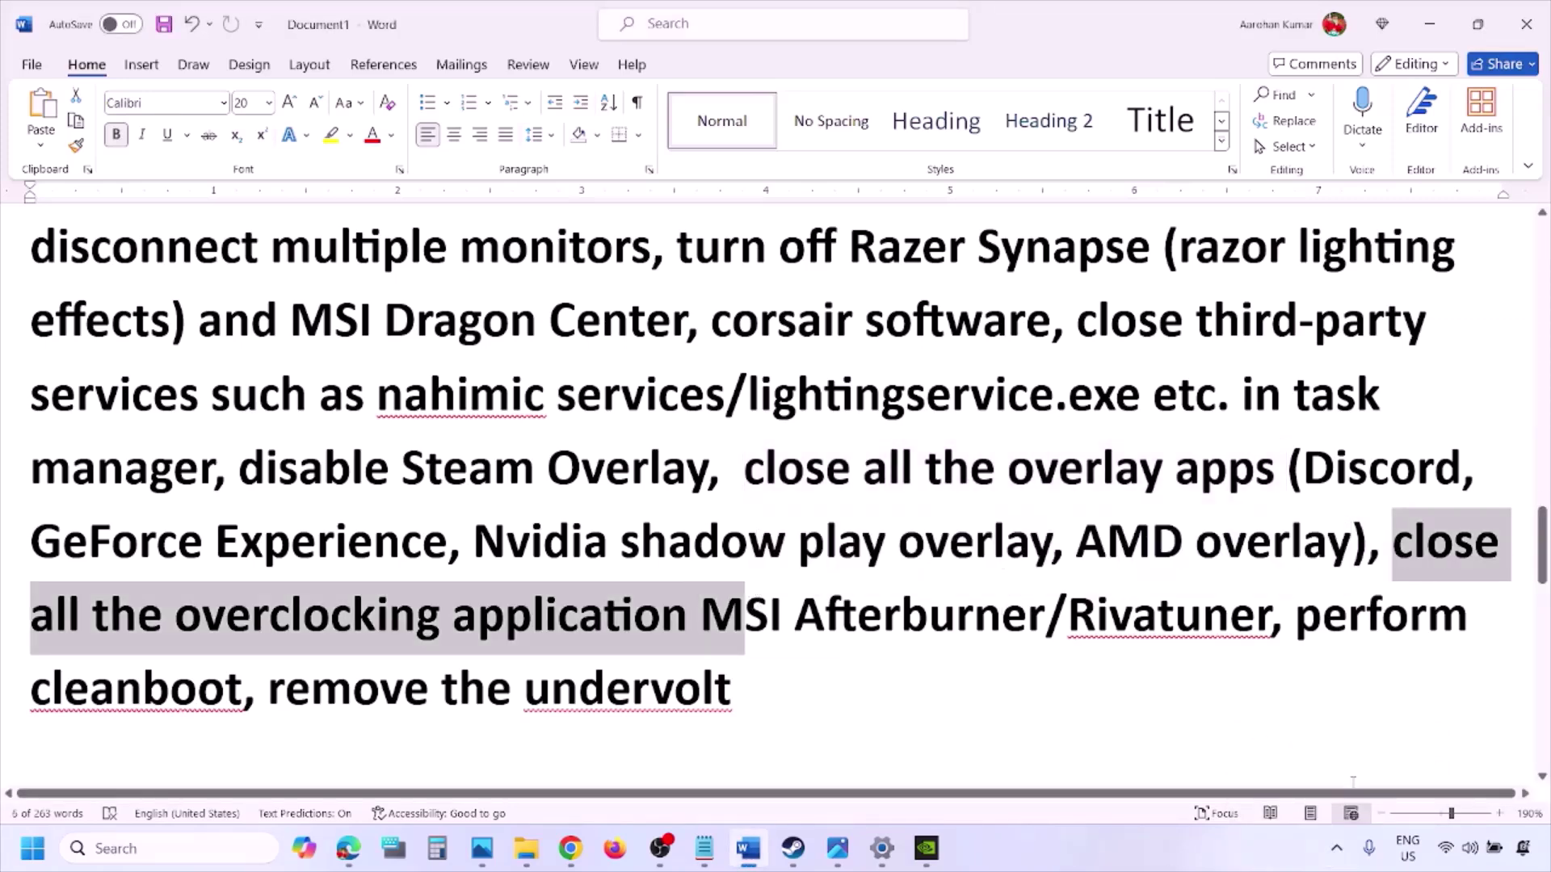
left_click(1336, 850)
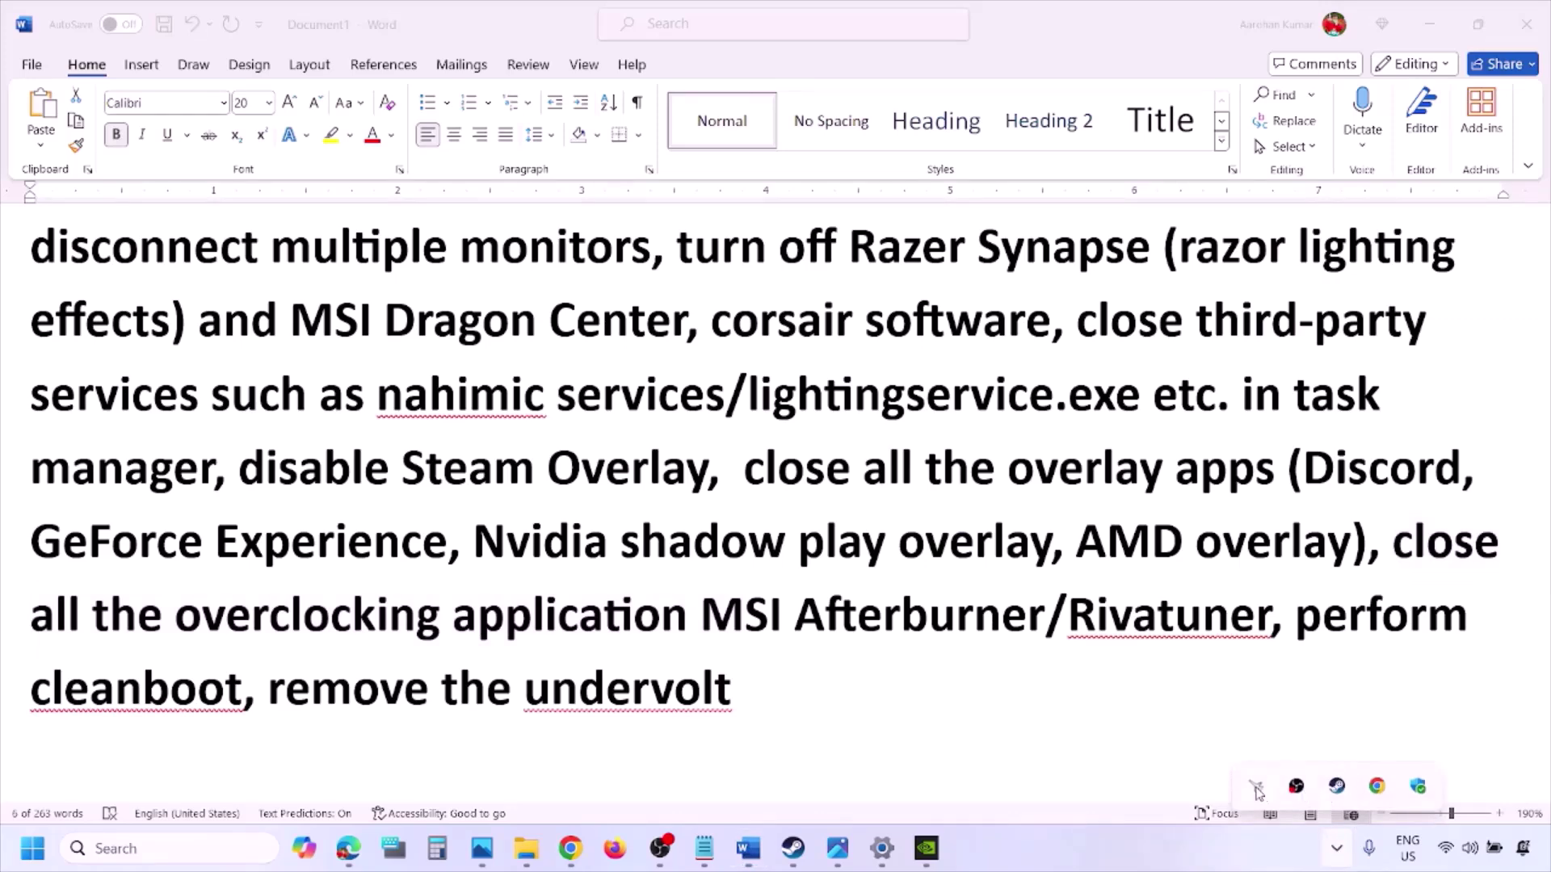
right_click(1257, 792)
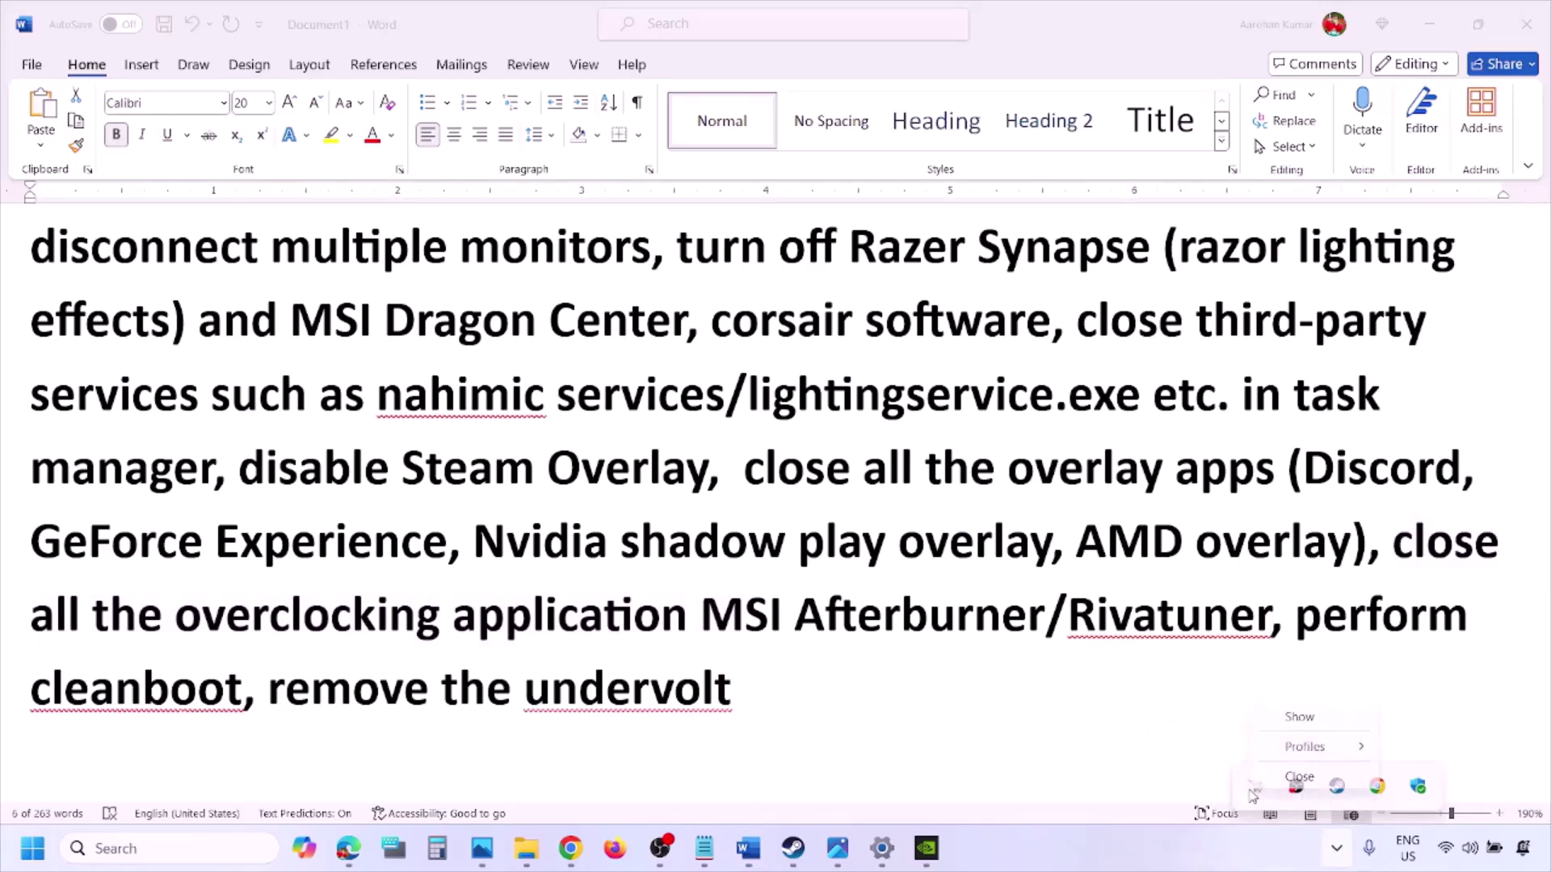
left_click(1308, 776)
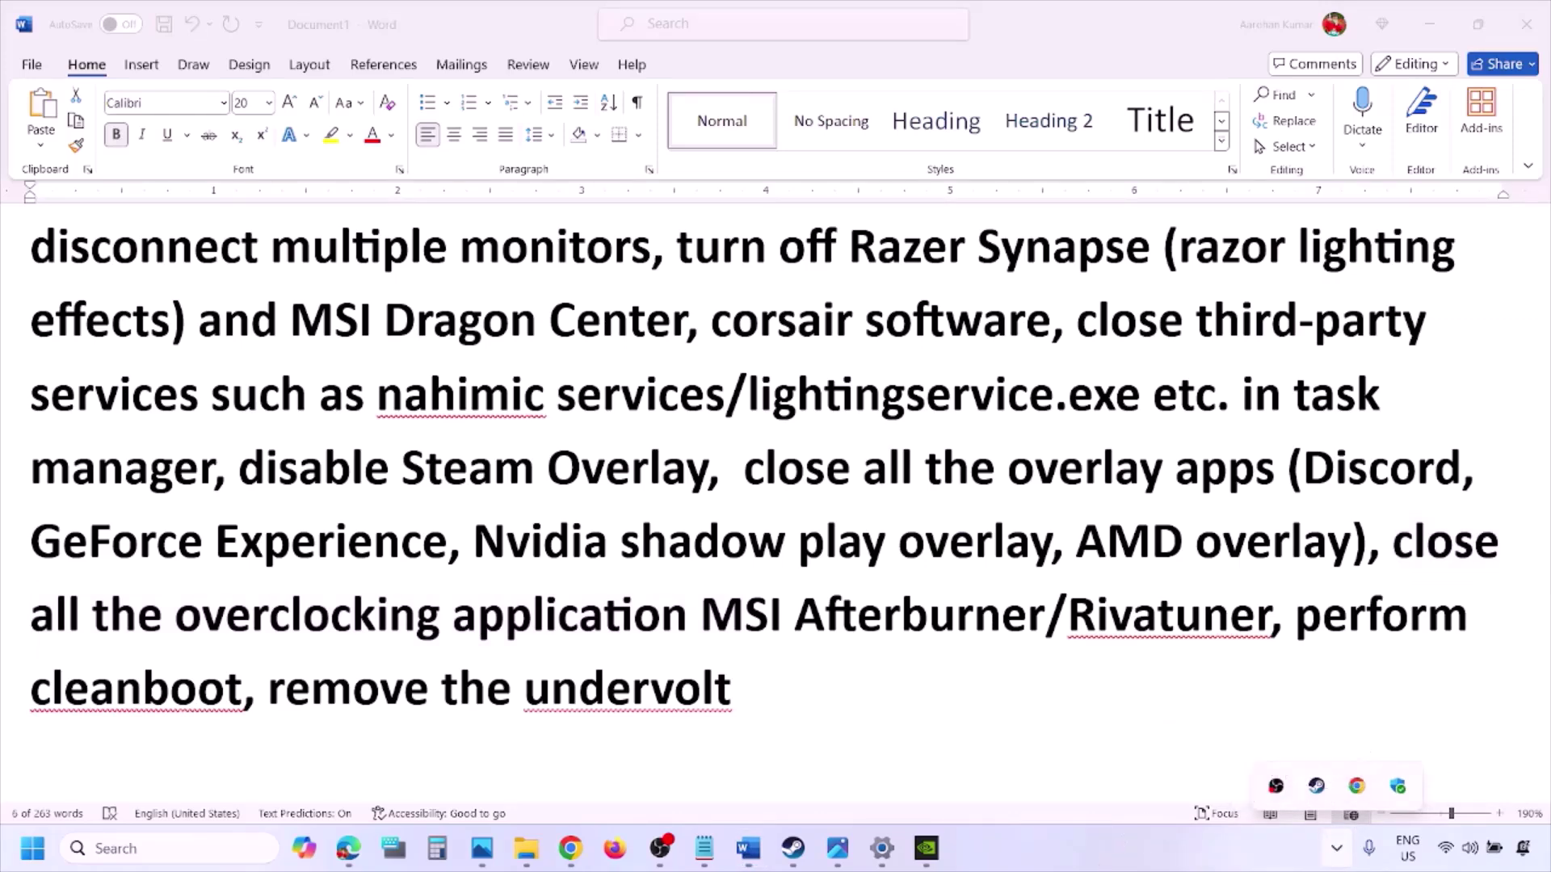
left_click(1098, 563)
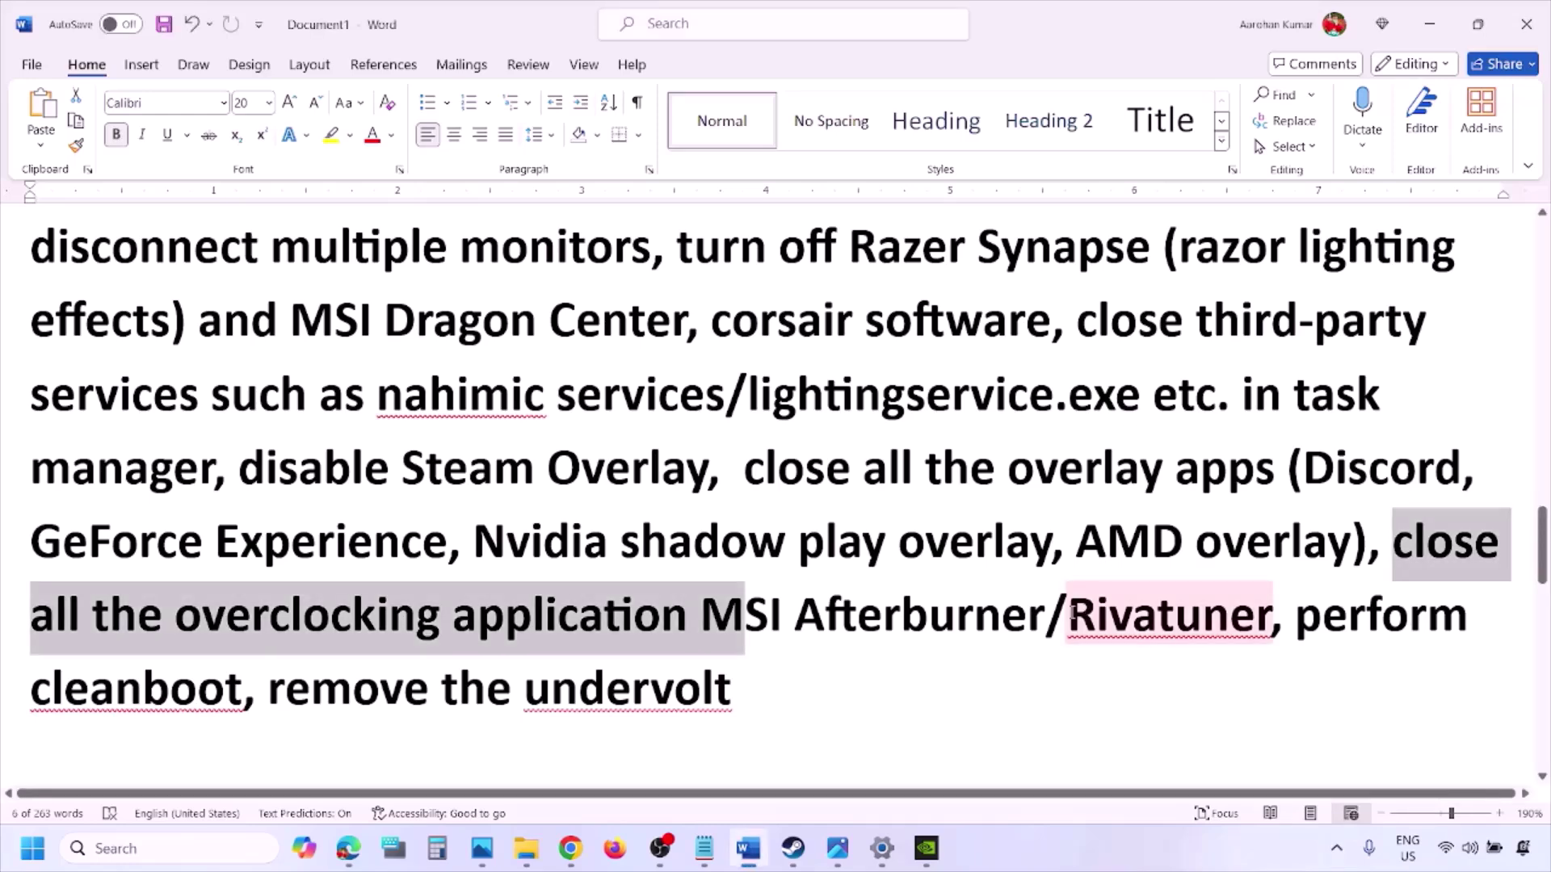
double_click(1072, 614)
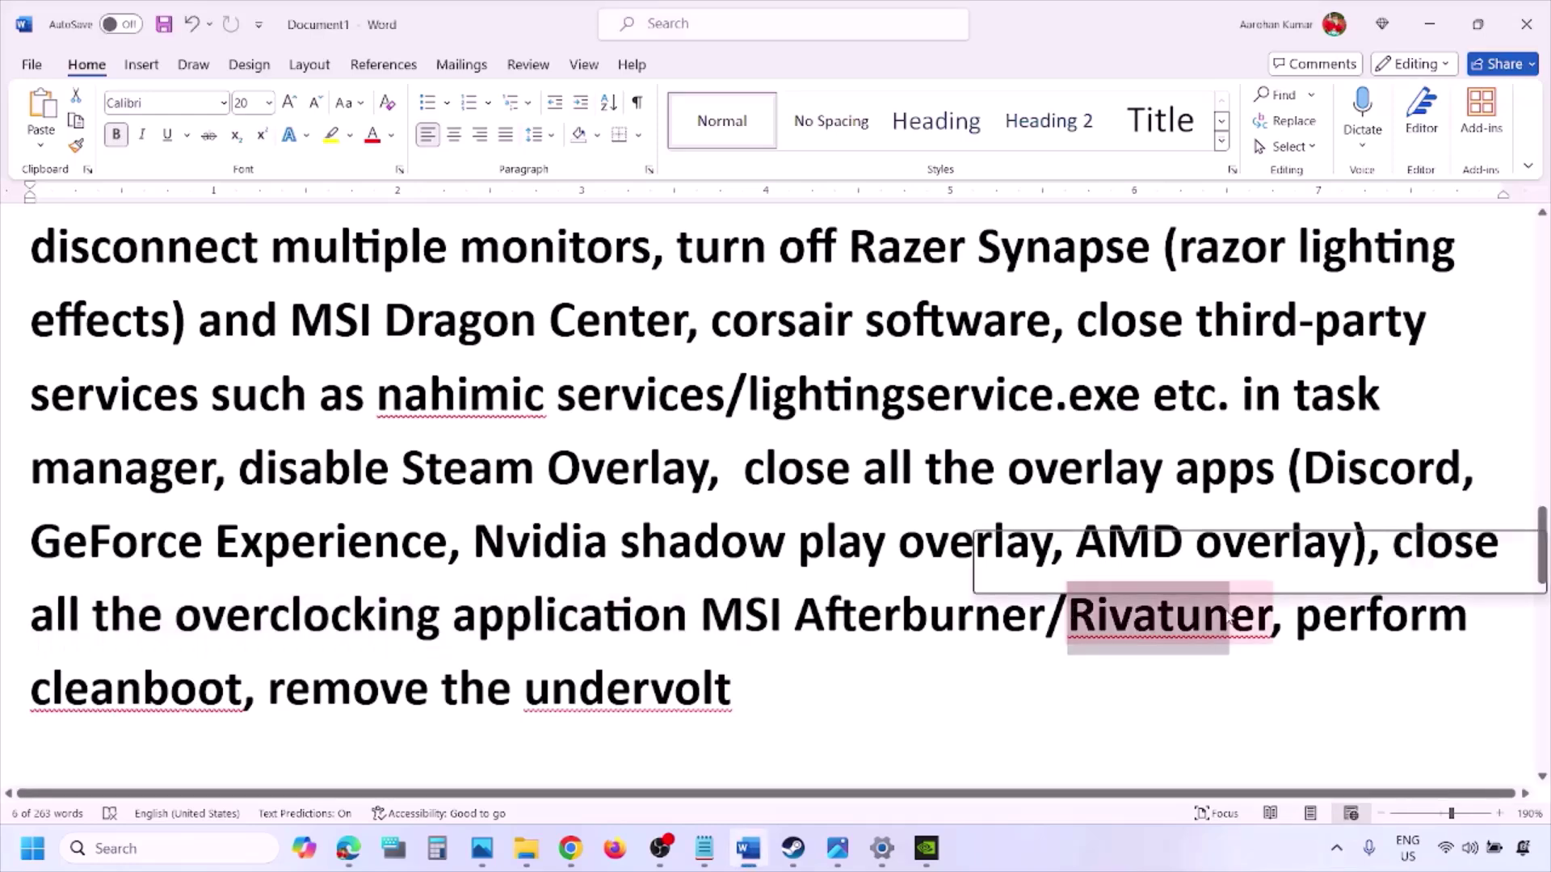
double_click(1310, 626)
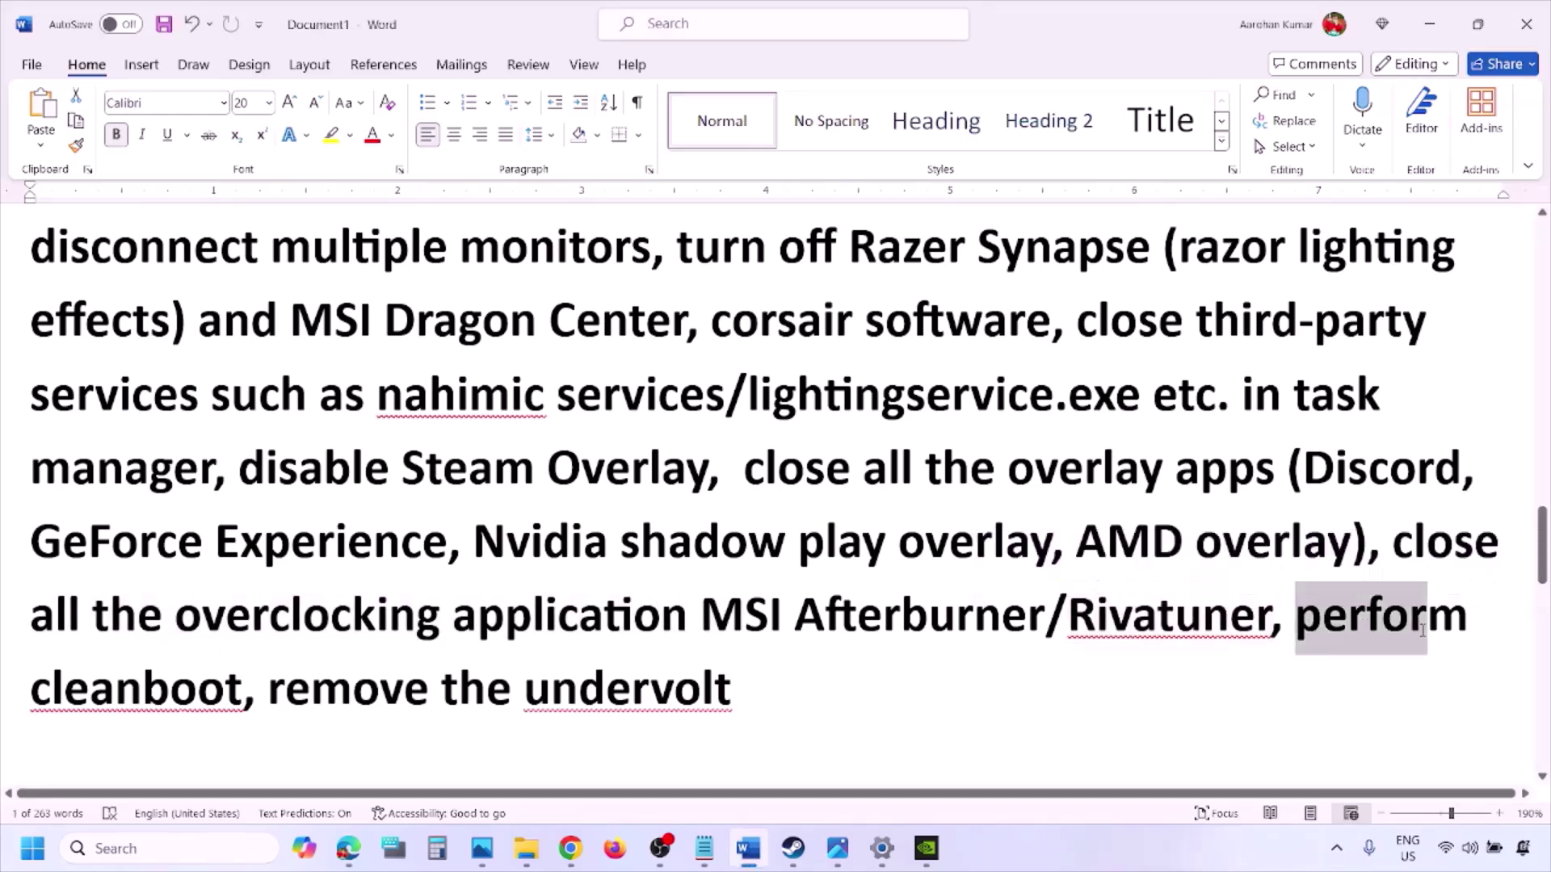
Open System Configuration via a 'system' search, hide Microsoft services on the Services tab, and click OK.
left_click(118, 846)
type("ys")
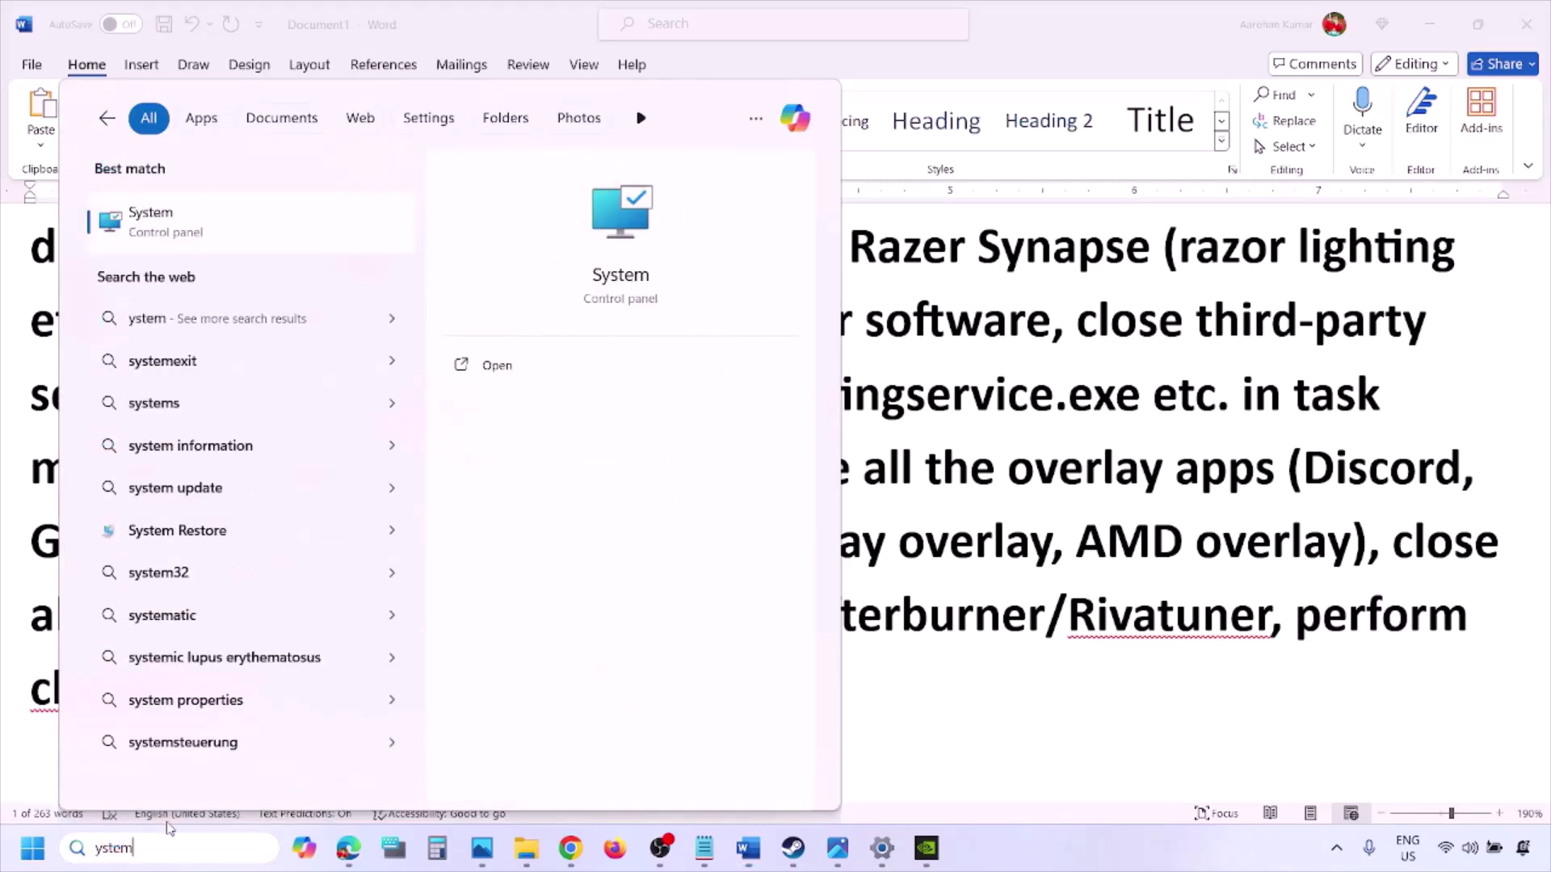
type("tem")
key("Home")
type("s")
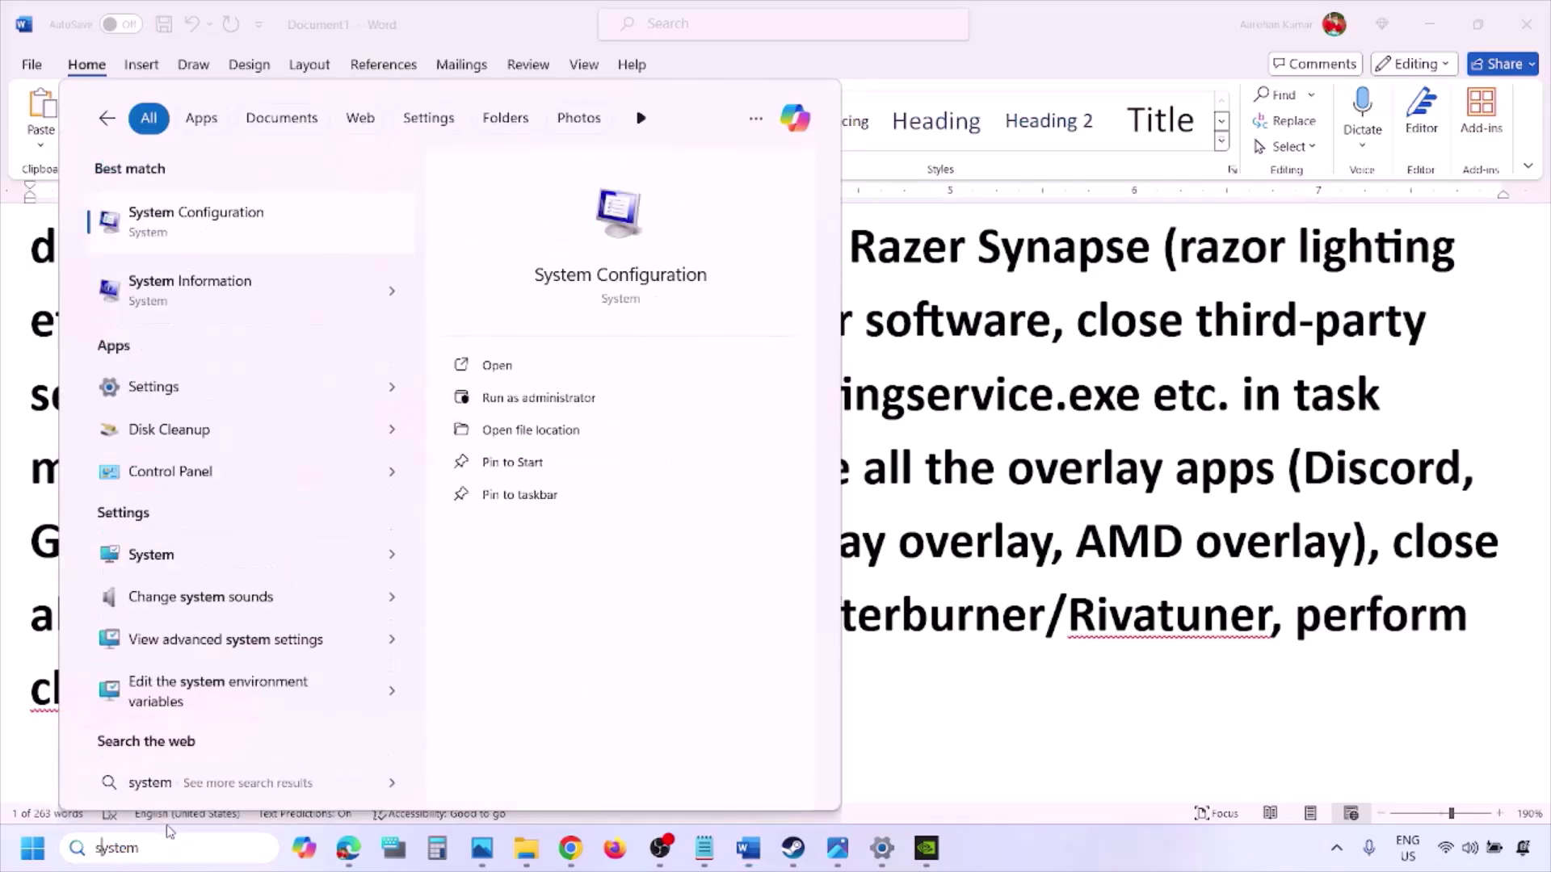
left_click(244, 228)
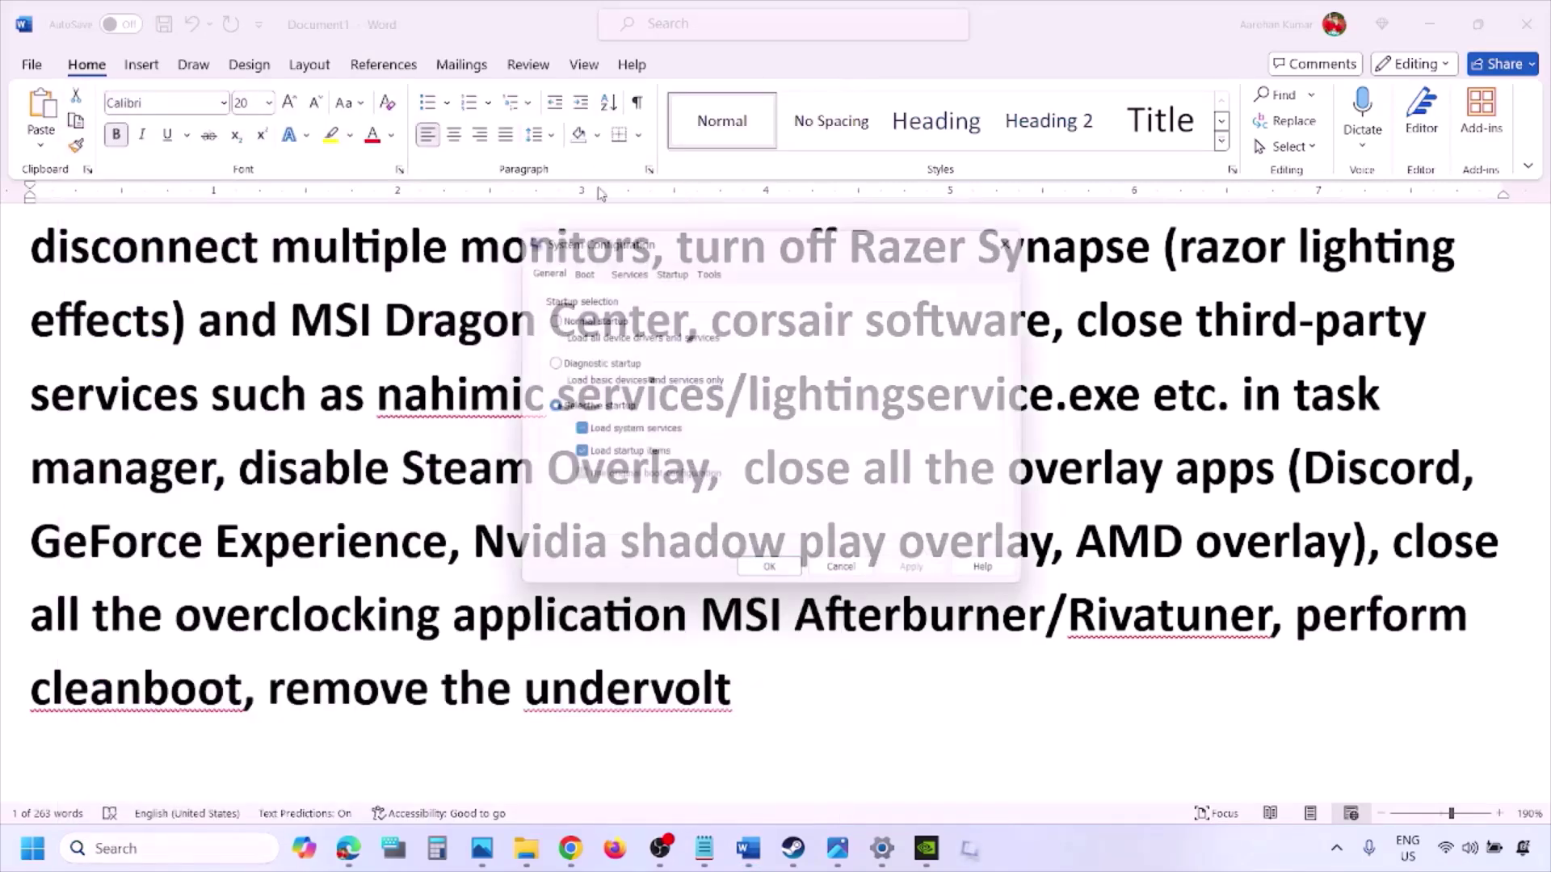
left_click(639, 269)
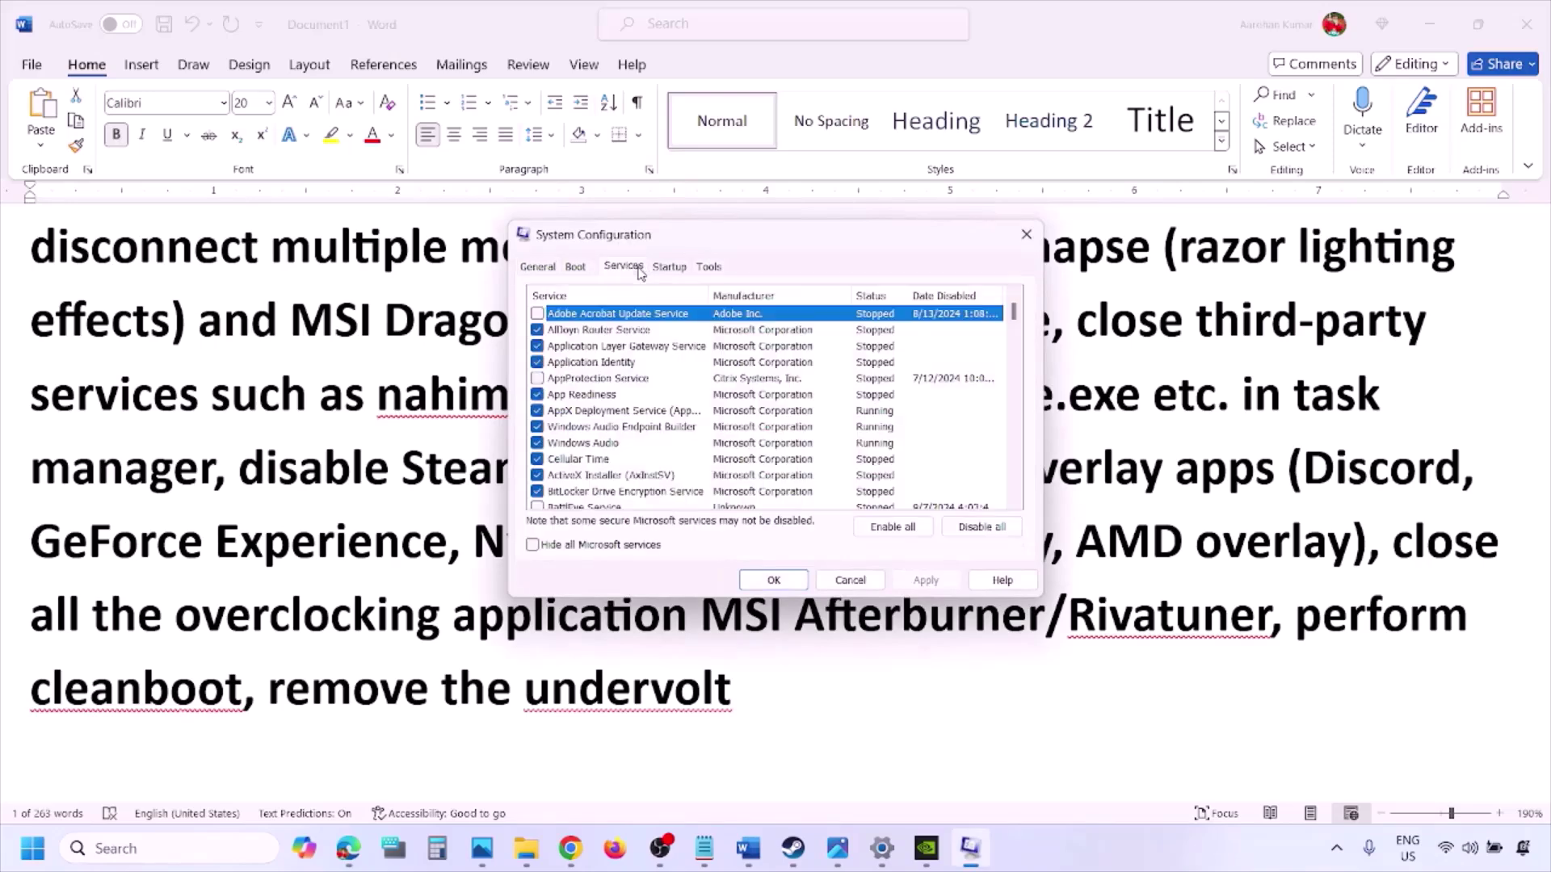
left_click(533, 546)
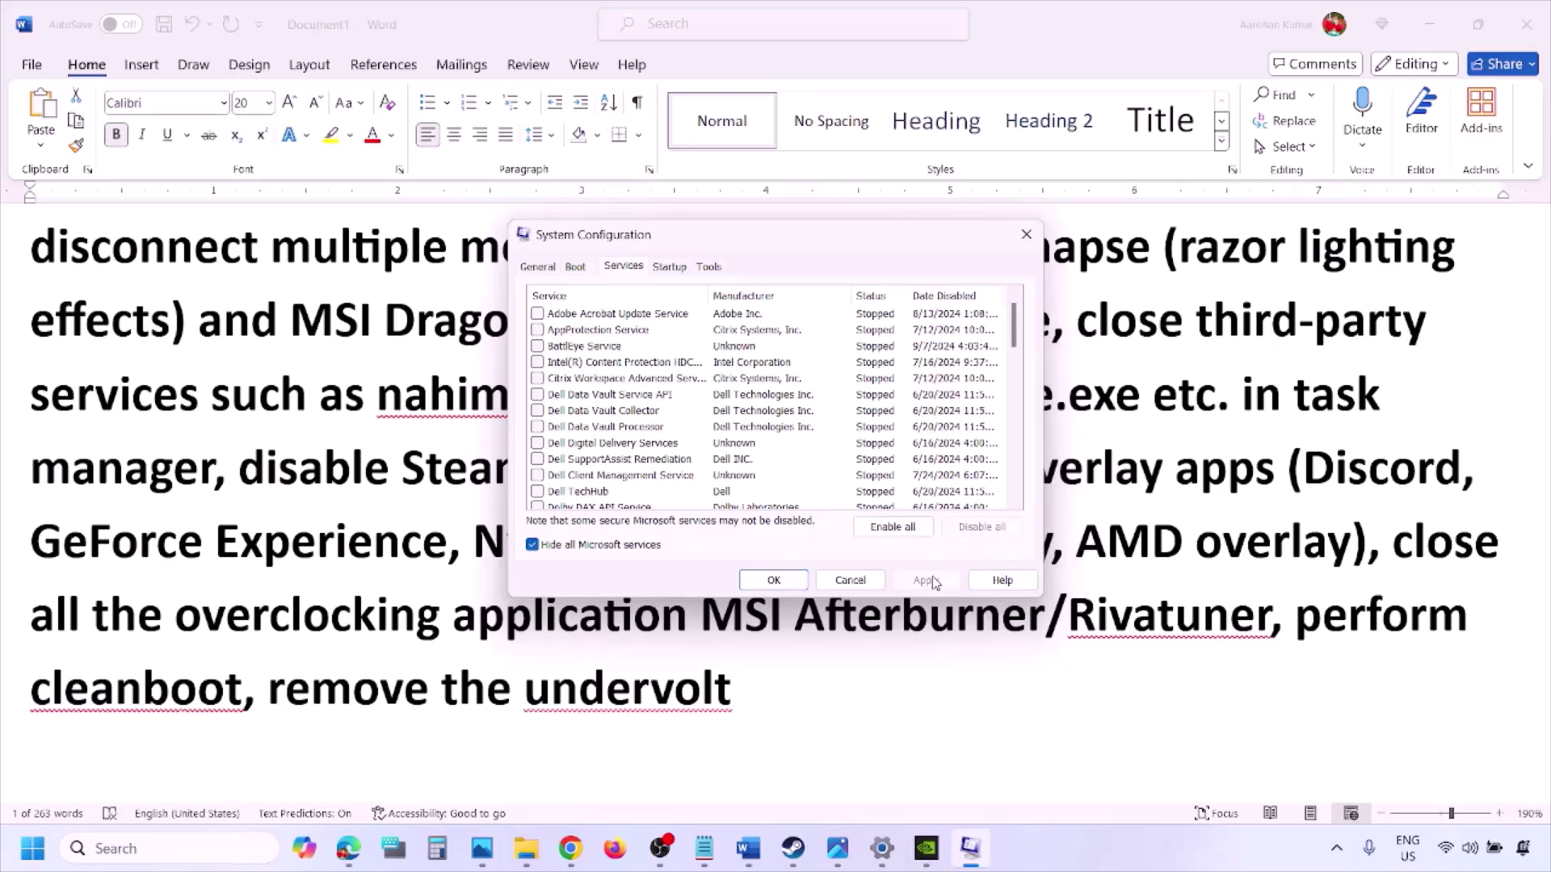
left_click(785, 579)
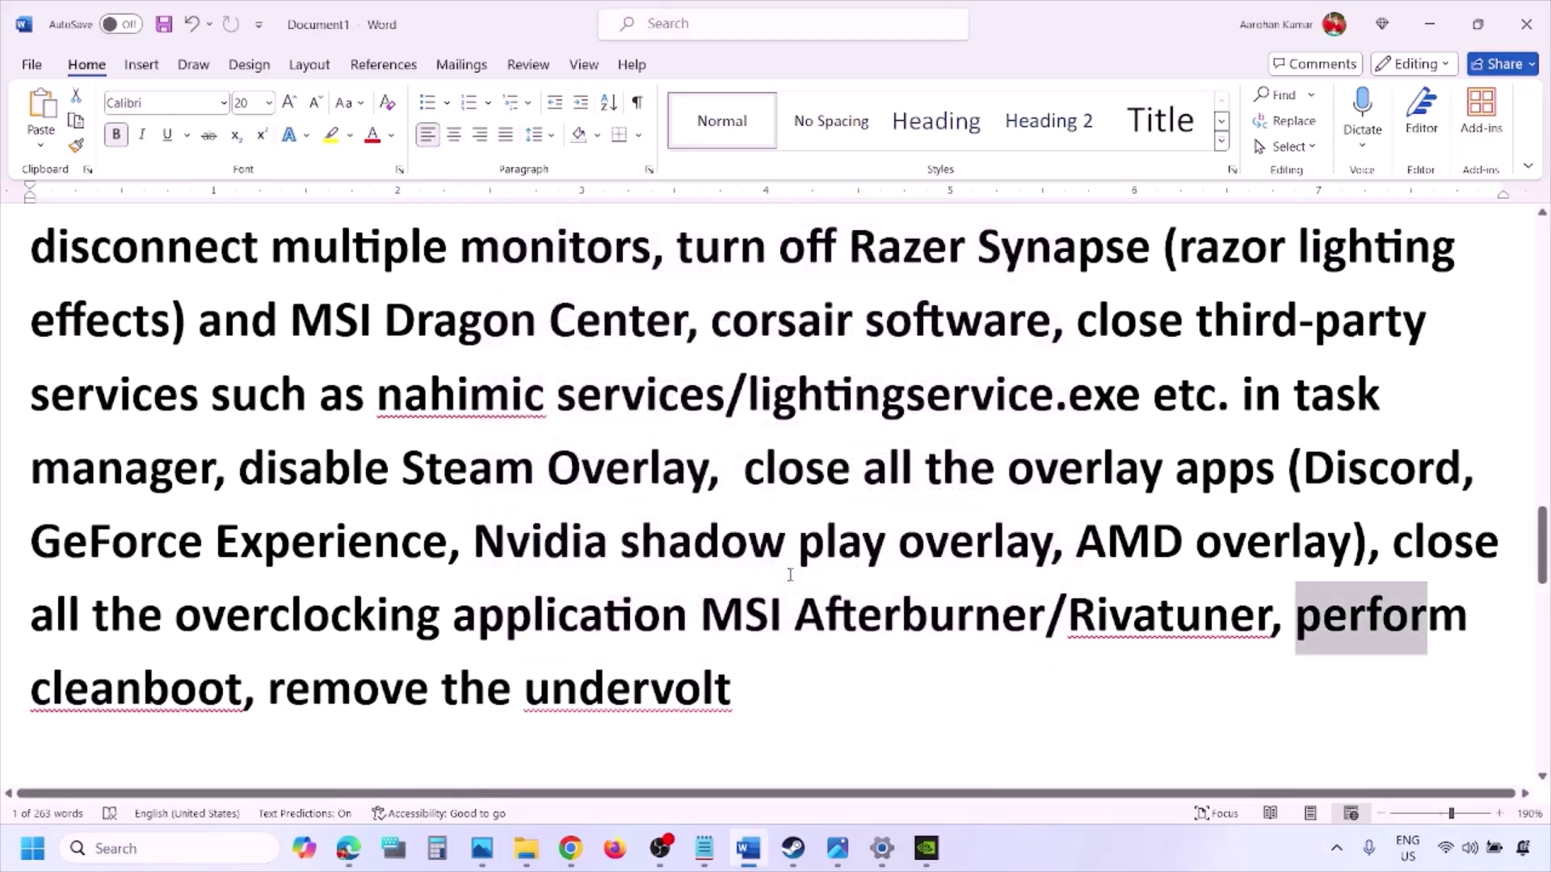